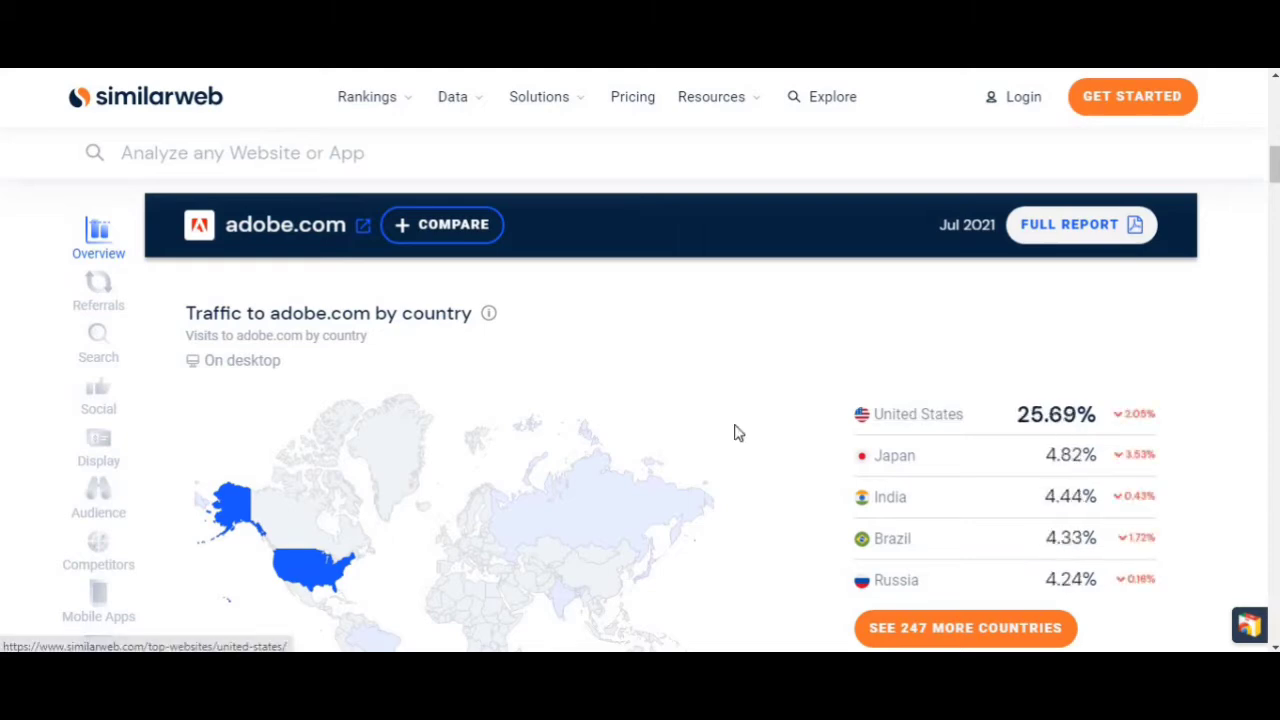
{"action": "scroll", "coordinate": [624, 430], "scroll_direction": "down", "scroll_amount": 5}
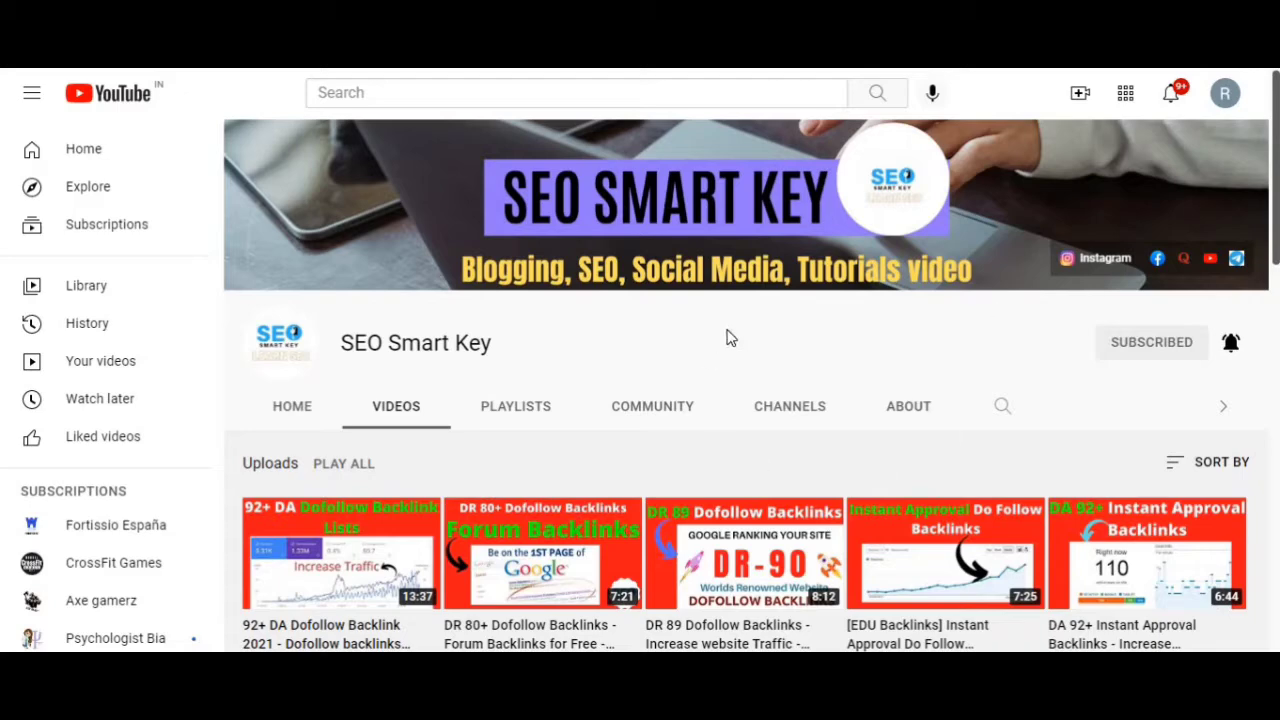
{"action": "scroll", "coordinate": [729, 334], "scroll_direction": "down", "scroll_amount": 2}
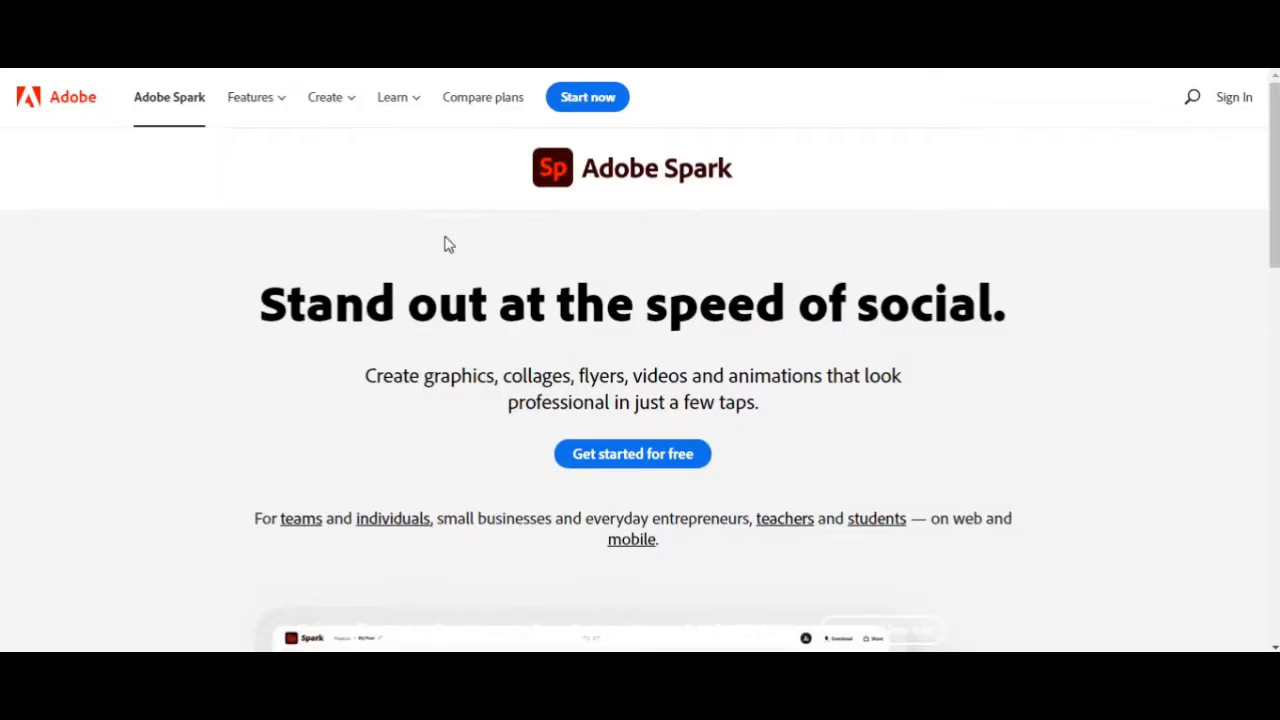
{"action": "scroll", "coordinate": [243, 286], "scroll_direction": "down", "scroll_amount": 10}
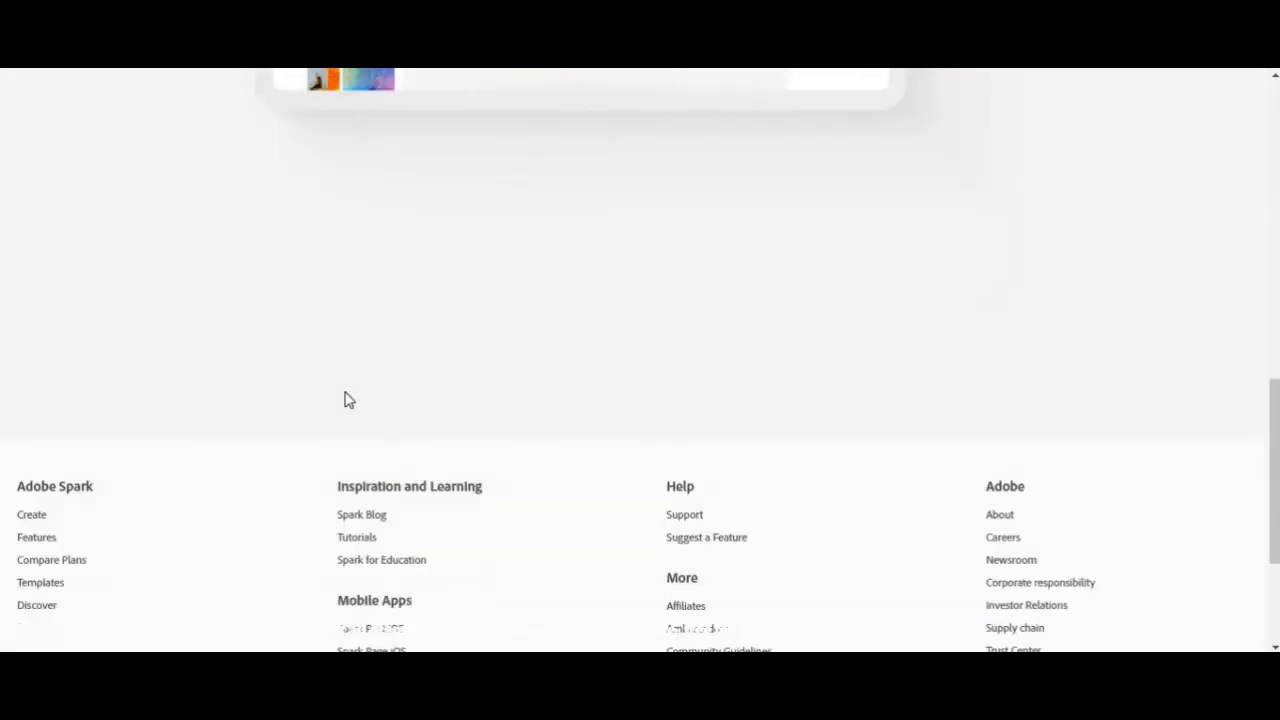
{"action": "scroll", "coordinate": [228, 364], "scroll_direction": "down", "scroll_amount": 3}
{"action": "scroll", "coordinate": [228, 364], "scroll_direction": "up", "scroll_amount": 10}
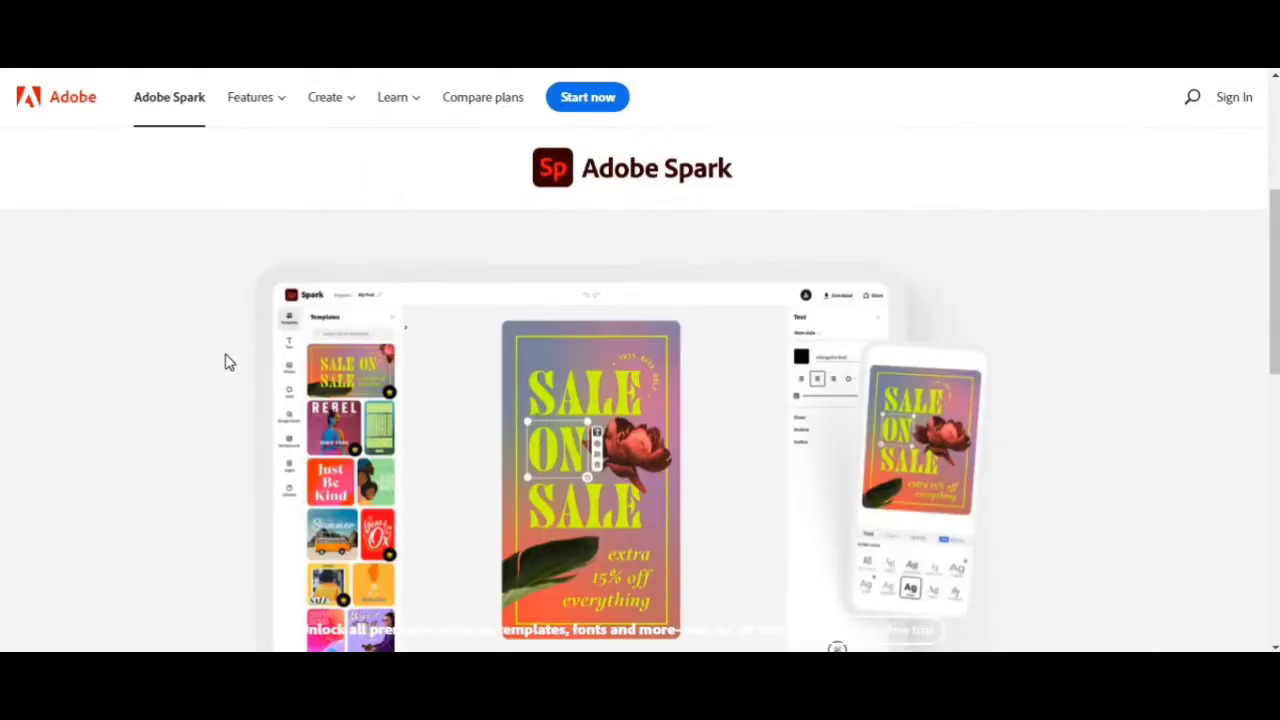
{"action": "scroll", "coordinate": [228, 364], "scroll_direction": "up", "scroll_amount": 1}
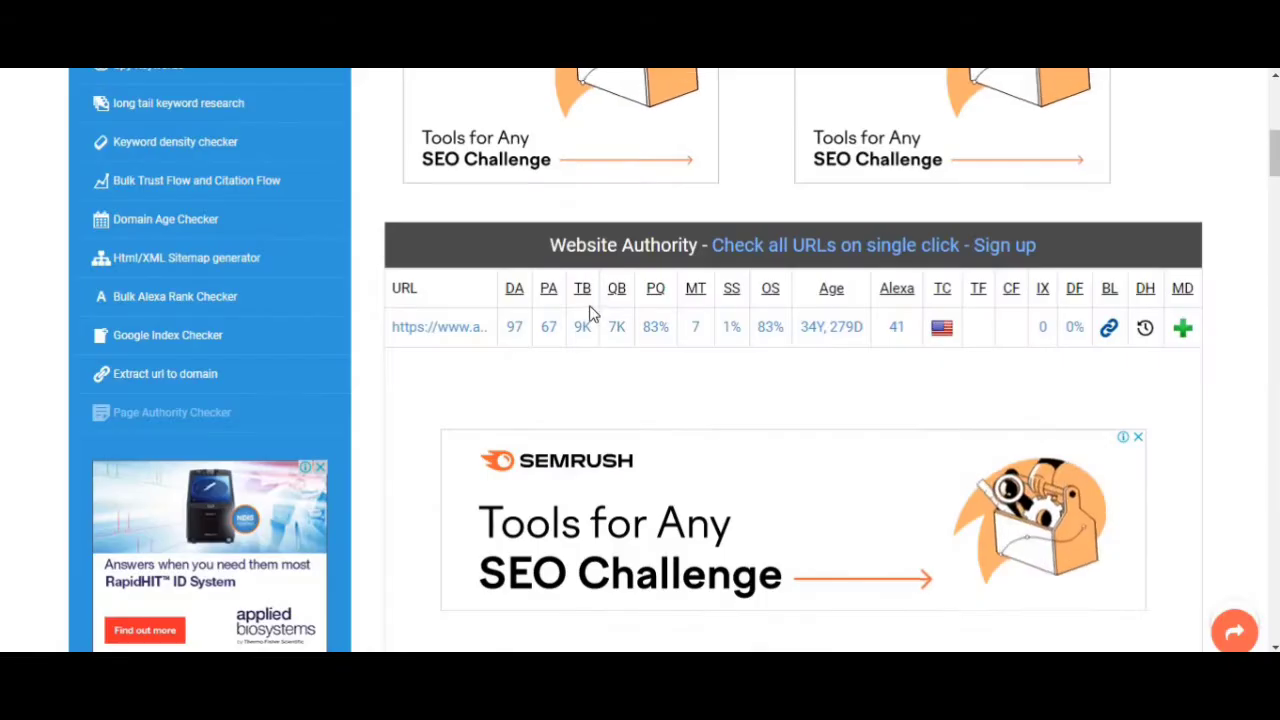
{"action": "scroll", "coordinate": [590, 313], "scroll_direction": "up", "scroll_amount": 6}
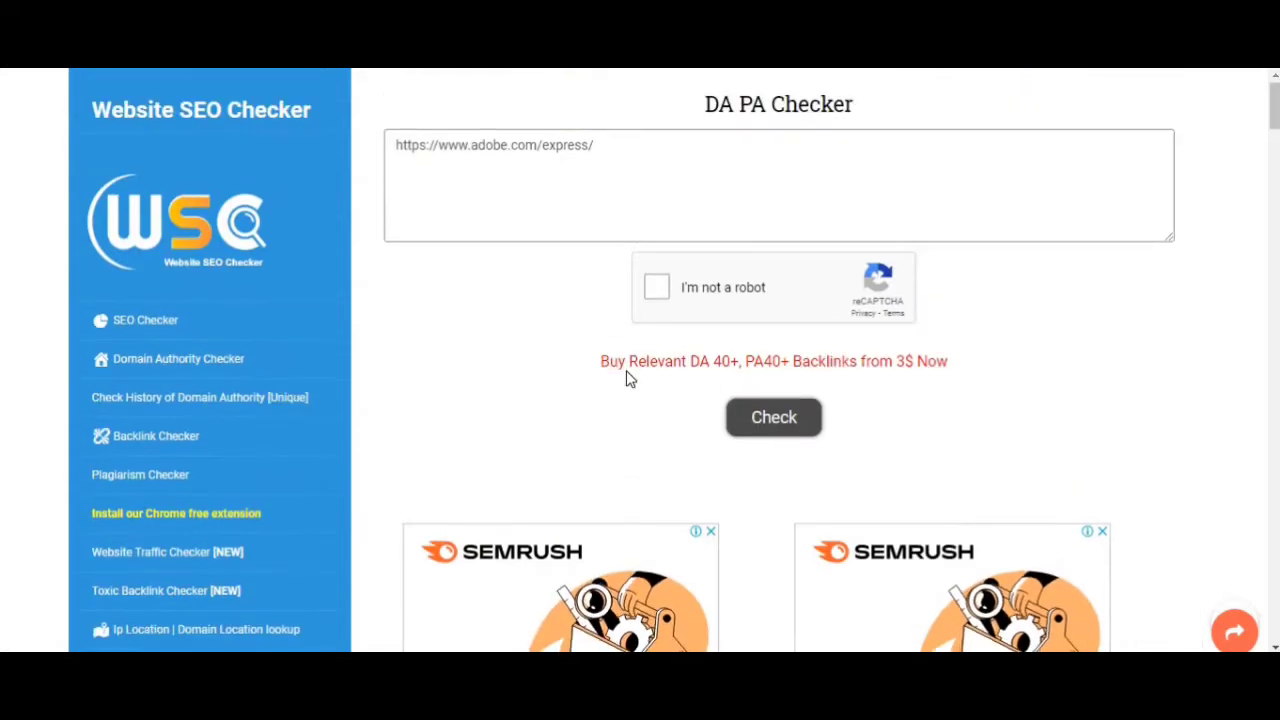
{"action": "left_click", "coordinate": [660, 287]}
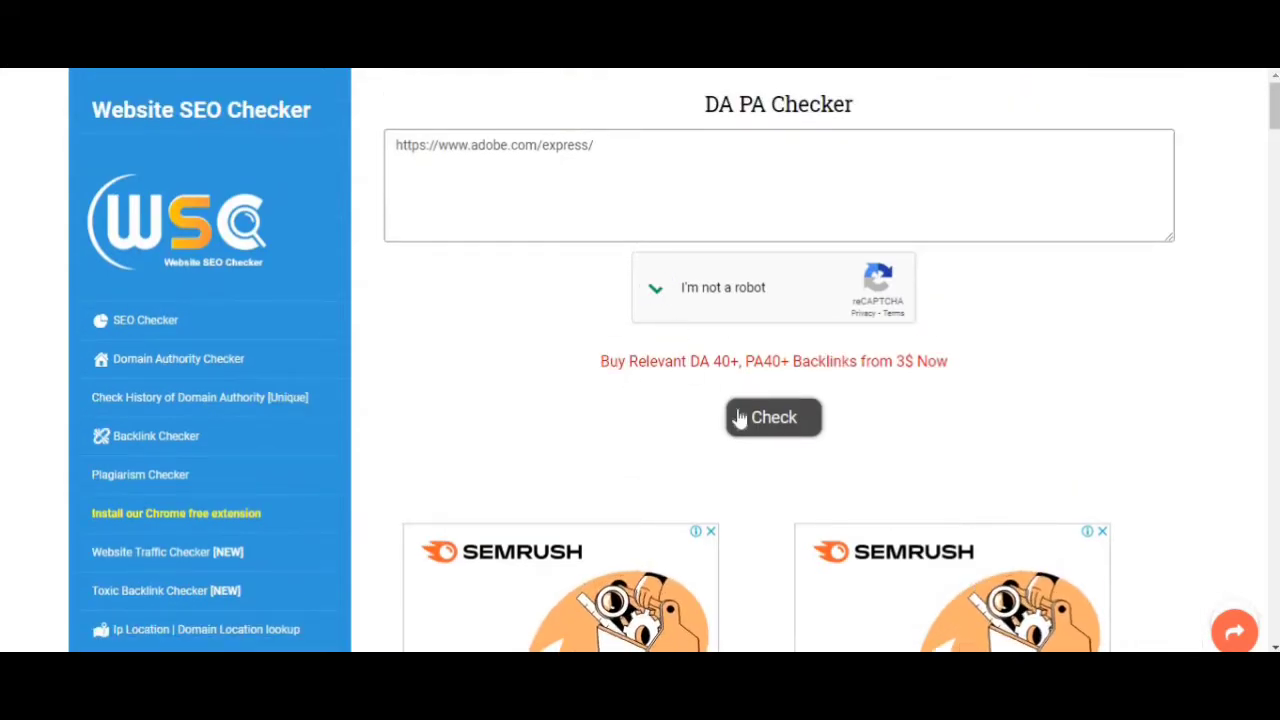
{"action": "left_click", "coordinate": [768, 417]}
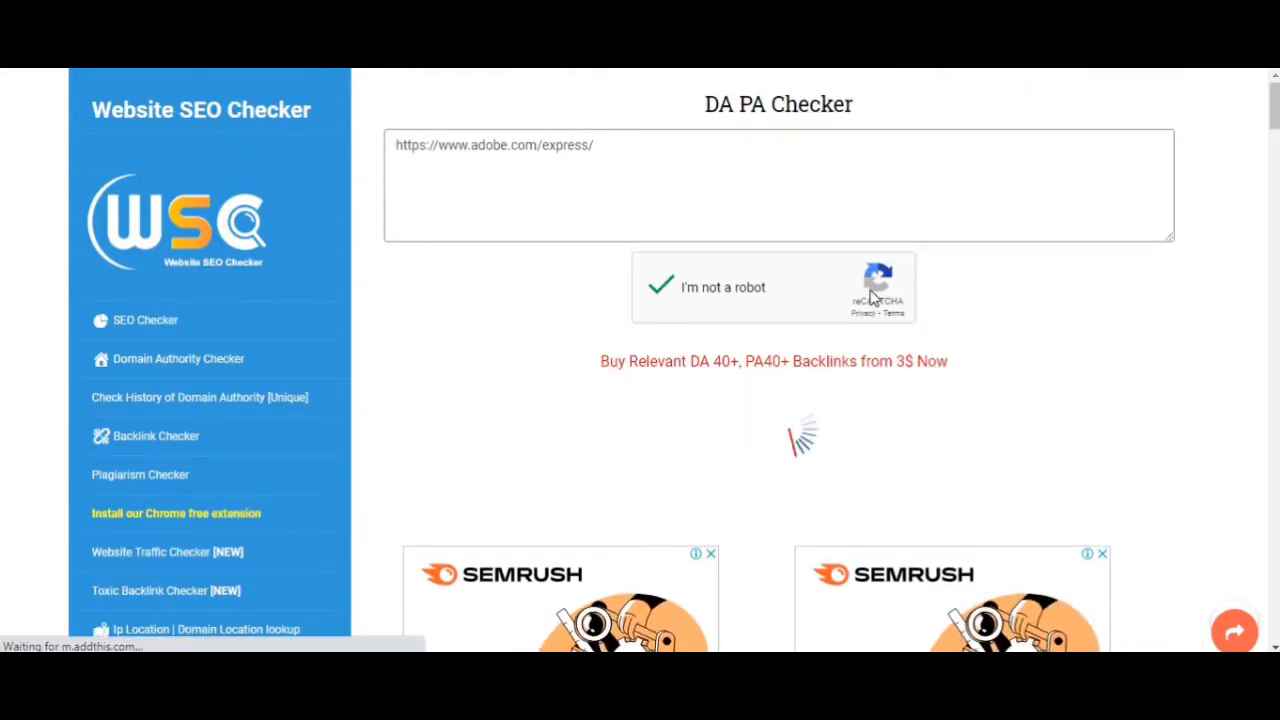
{"action": "scroll", "coordinate": [806, 277], "scroll_direction": "down", "scroll_amount": 3}
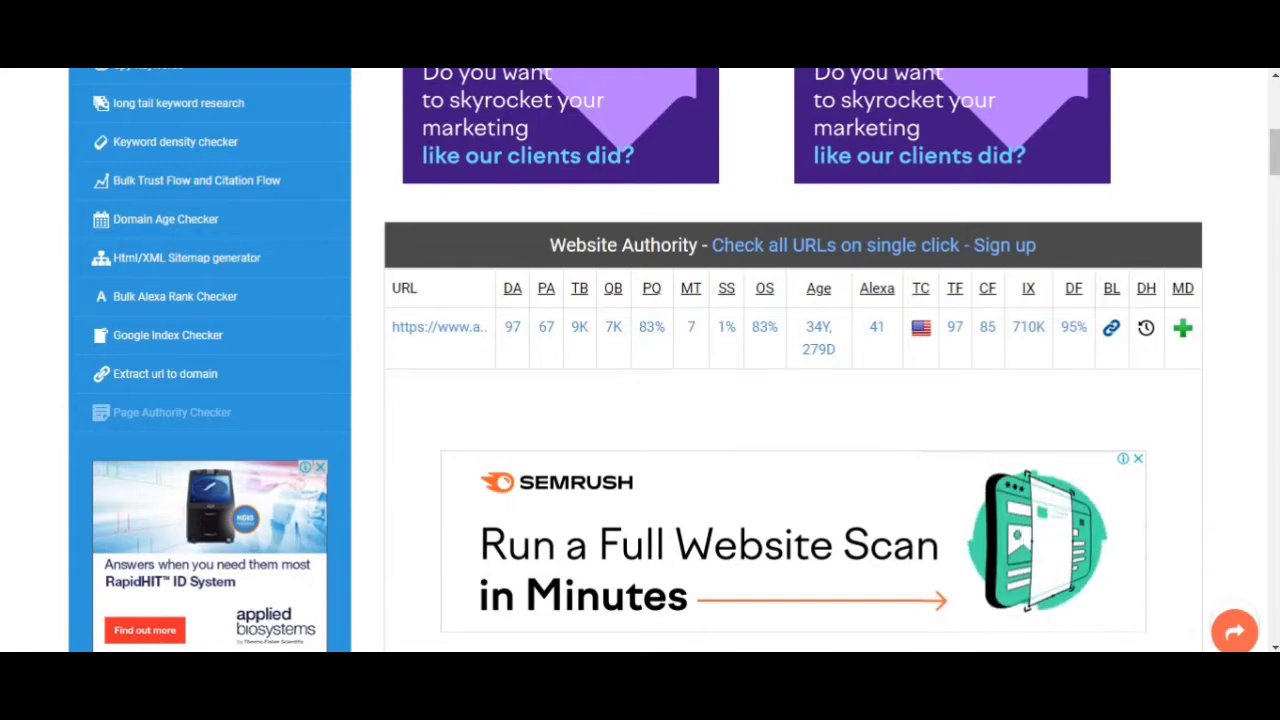
{"action": "right_click", "coordinate": [622, 50]}
{"action": "key", "text": "Escape"}
{"action": "key", "text": "ctrl+t"}
{"action": "type", "text": "dr"}
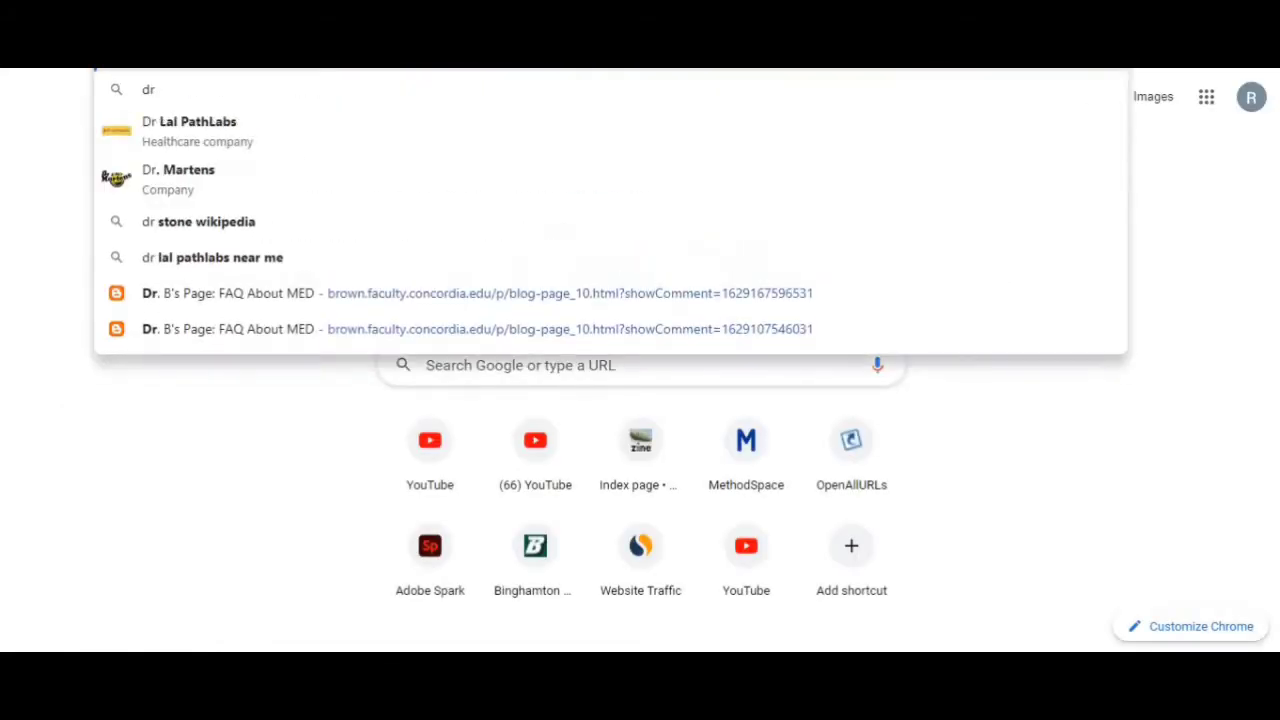
{"action": "key", "text": "Escape"}
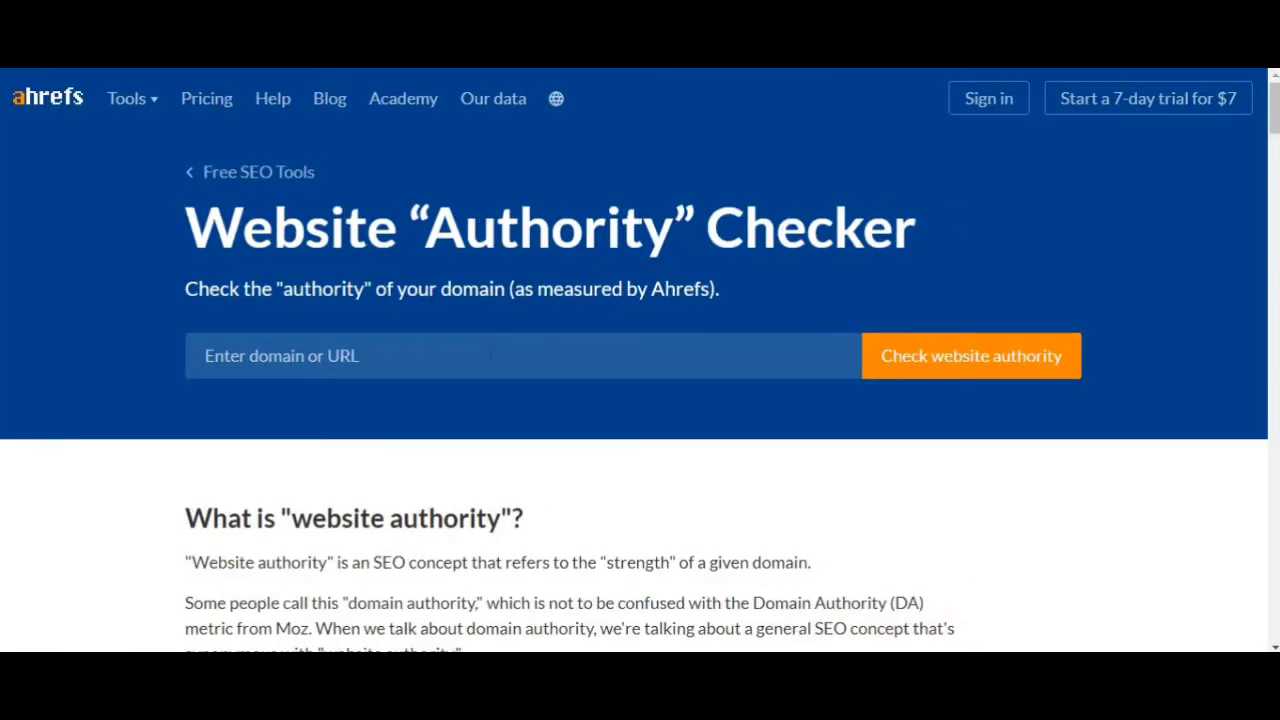
{"action": "left_click", "coordinate": [490, 352]}
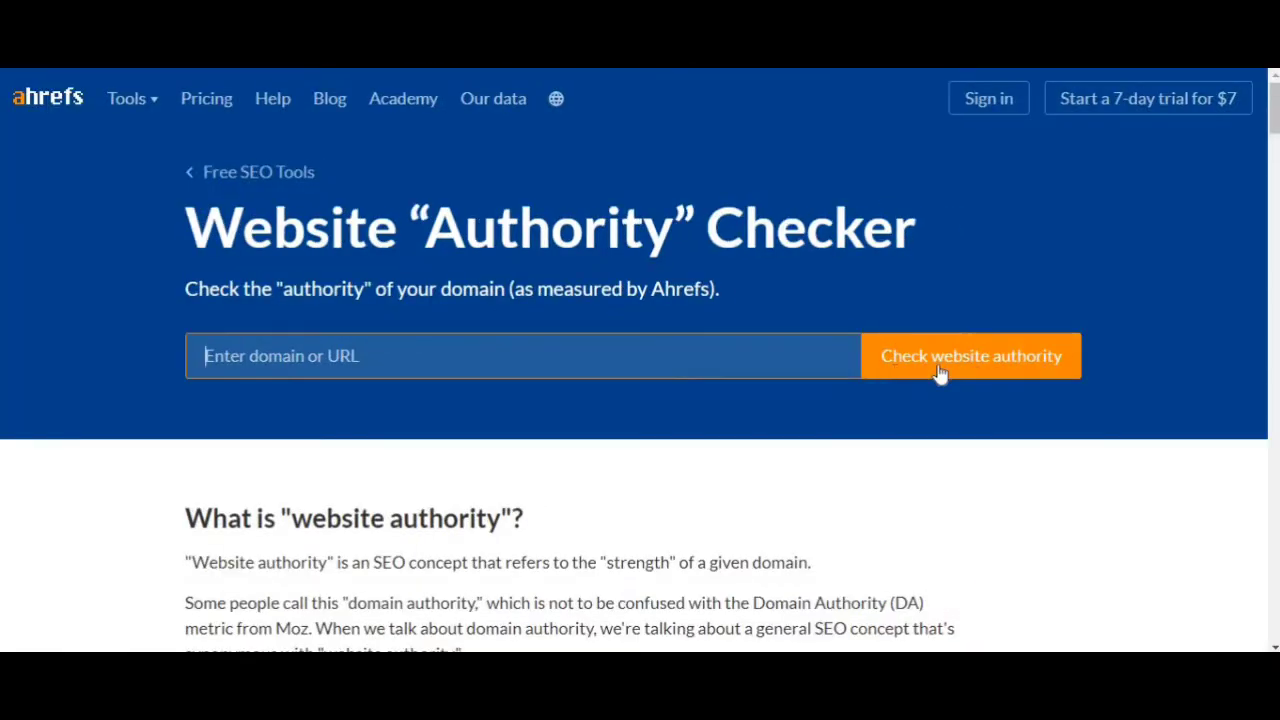
{"action": "type", "text": "https://www.adobe.com/express/"}
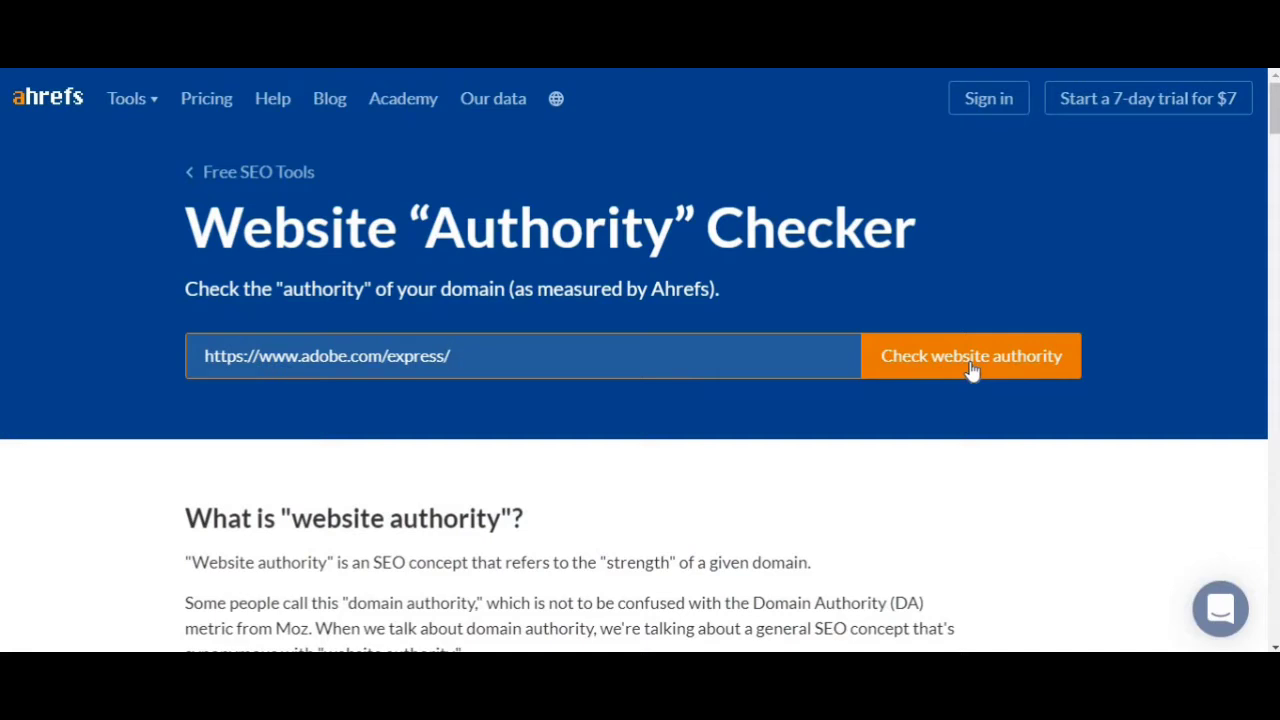
{"action": "left_click", "coordinate": [972, 370]}
{"action": "left_click", "coordinate": [826, 303]}
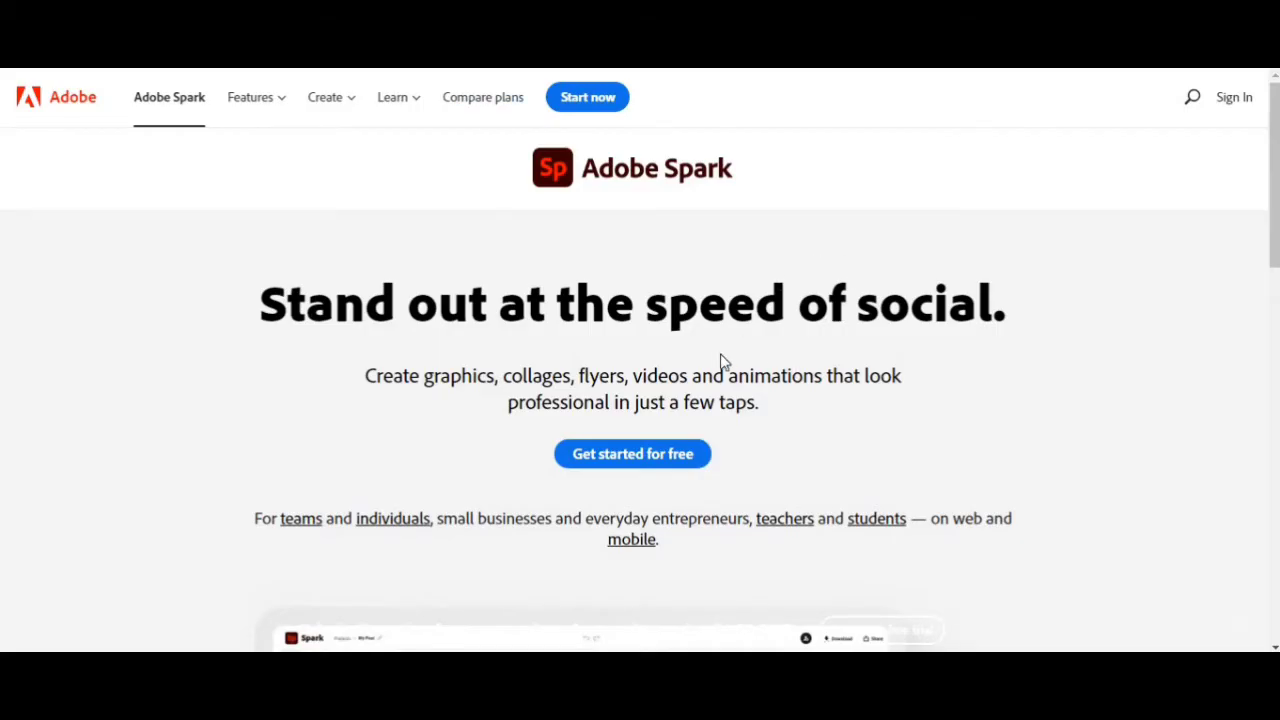
Step: Return to the Adobe Spark page, get started for free and sign in with the existing Google account
{"action": "scroll", "coordinate": [720, 363], "scroll_direction": "down", "scroll_amount": 1}
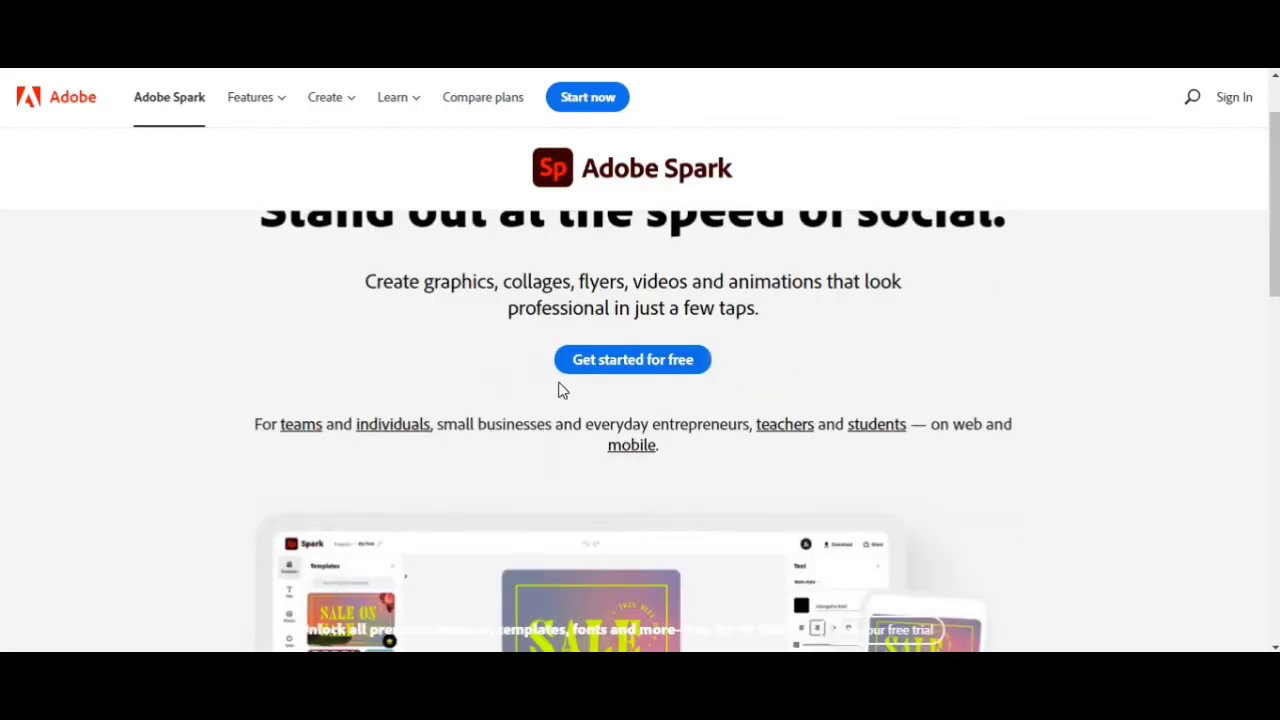
{"action": "left_click", "coordinate": [878, 364]}
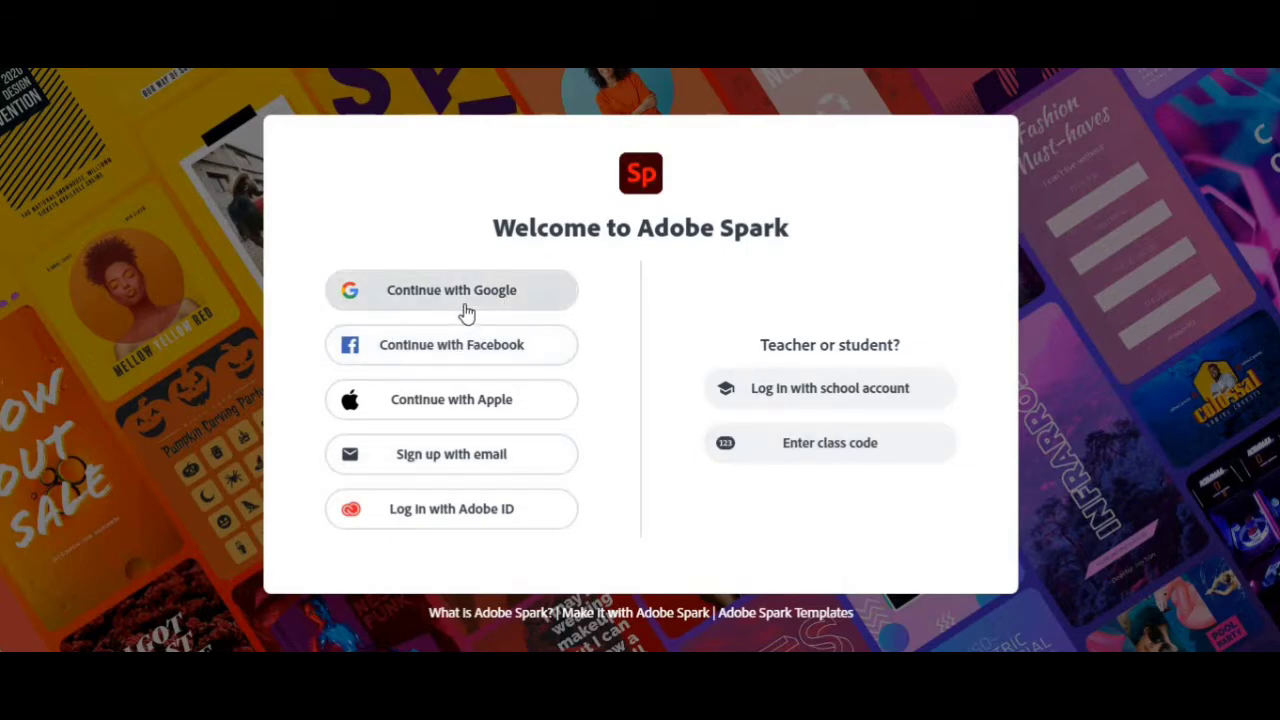
{"action": "left_click", "coordinate": [466, 313]}
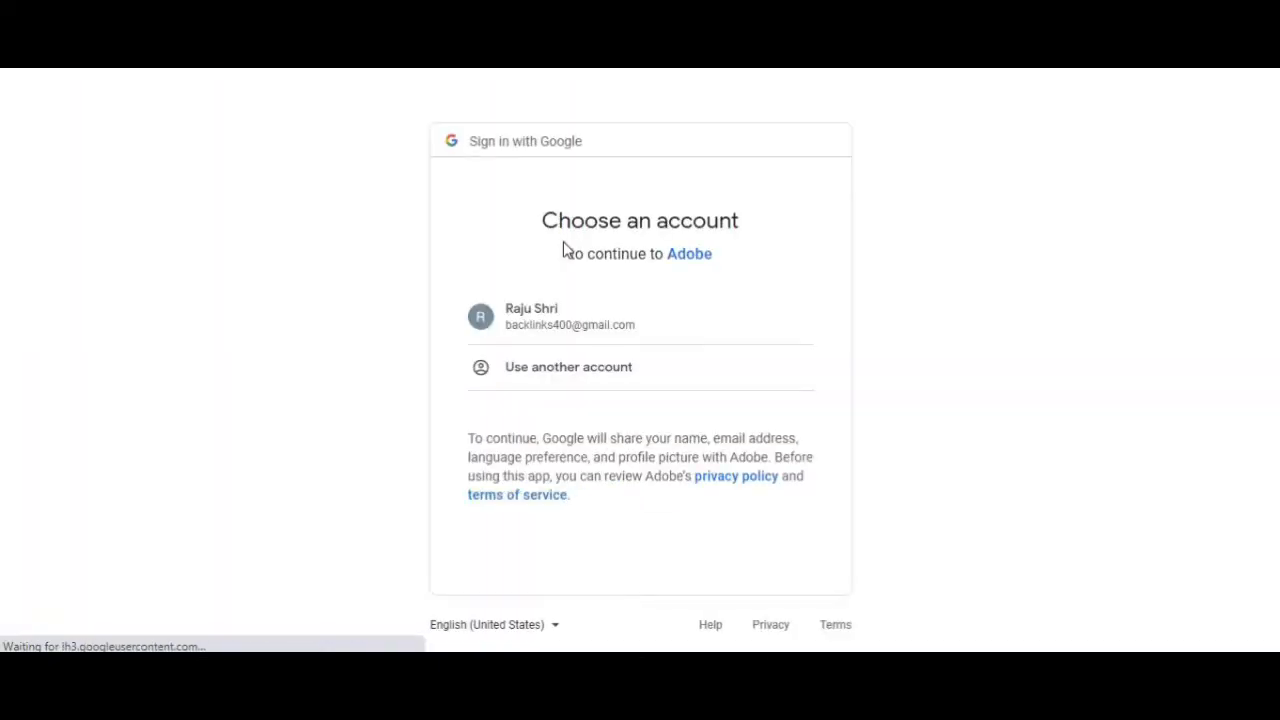
{"action": "left_click", "coordinate": [615, 318]}
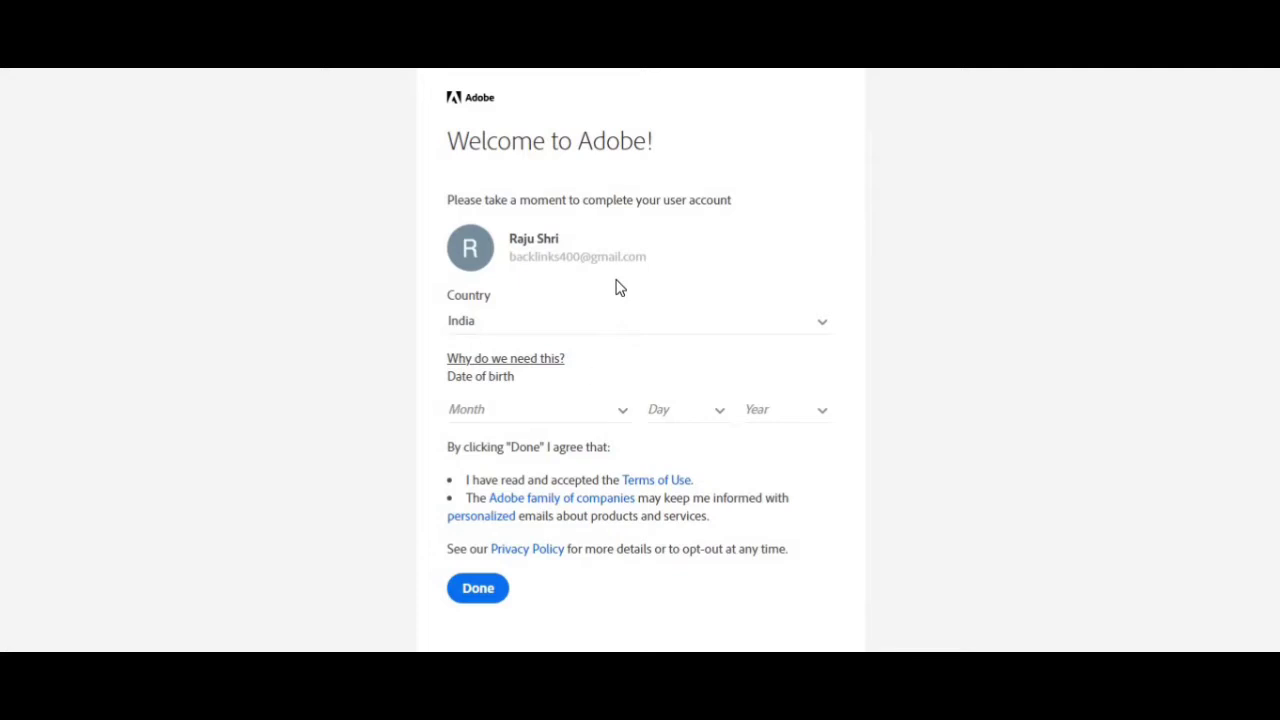
Step: Fill in the month, day and year of the date of birth and submit the Adobe account form
{"action": "left_click", "coordinate": [557, 410]}
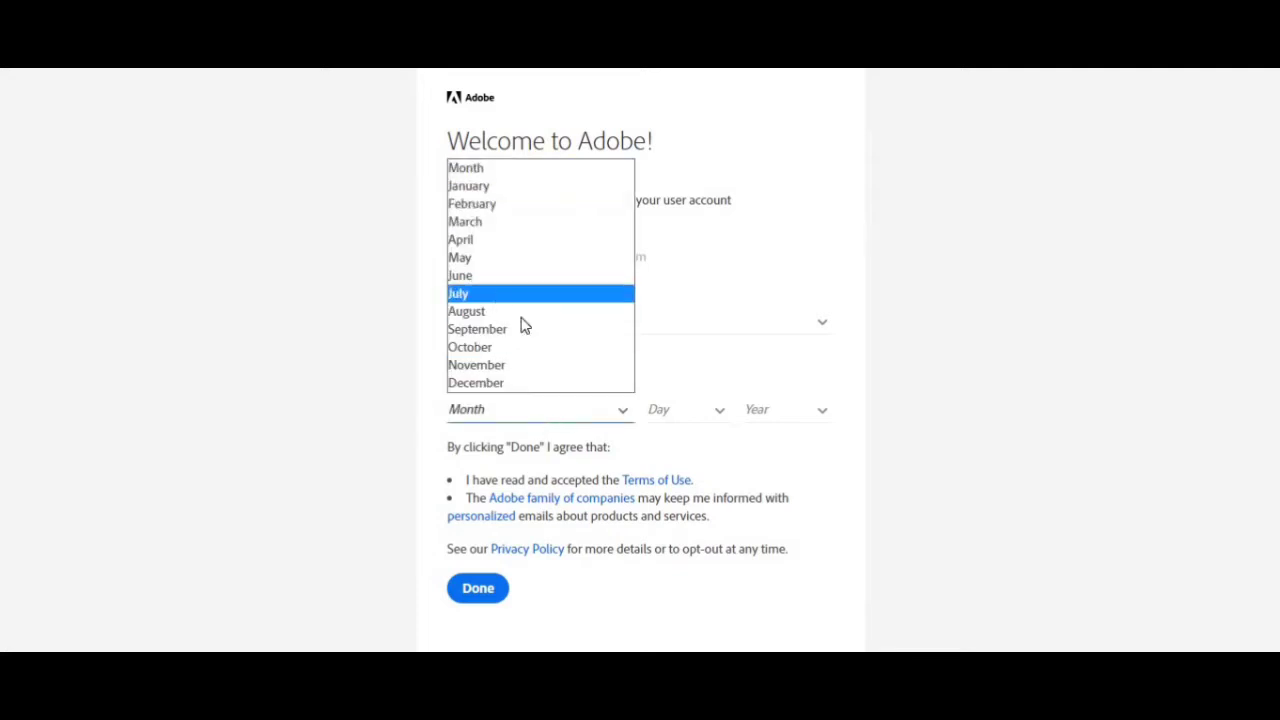
{"action": "left_click", "coordinate": [500, 293]}
{"action": "left_click", "coordinate": [660, 410]}
{"action": "left_click", "coordinate": [662, 276]}
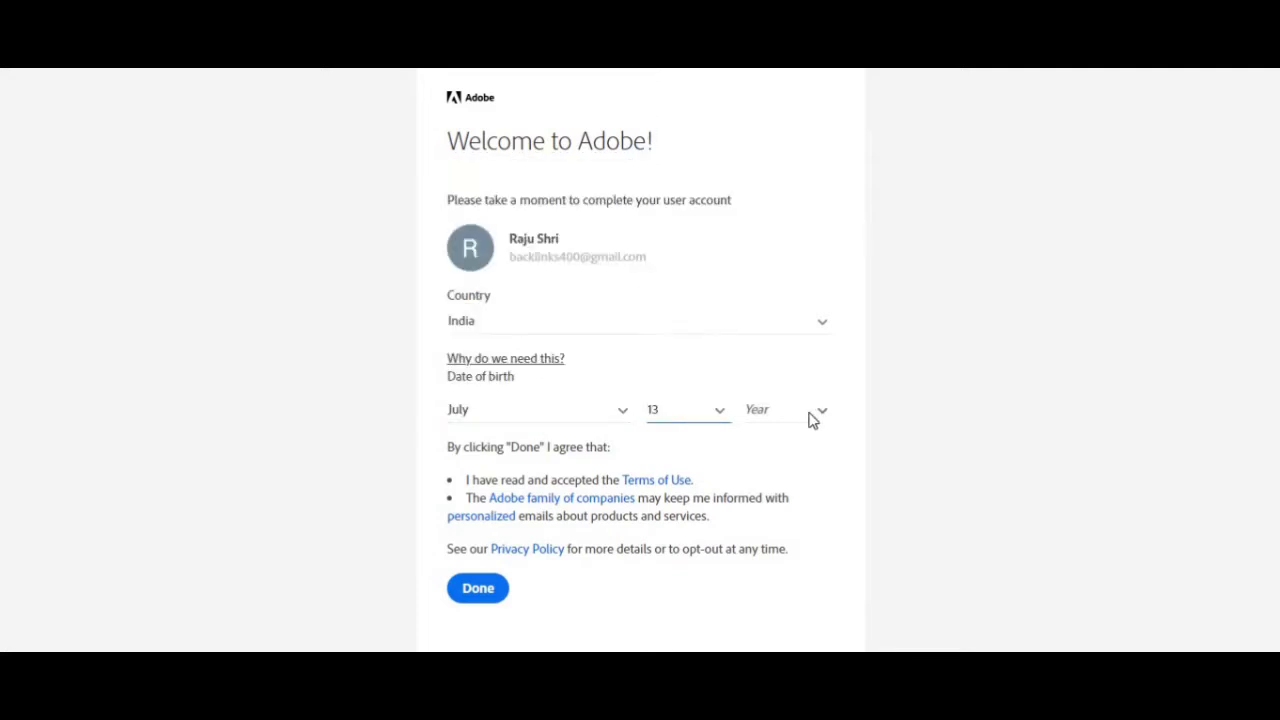
{"action": "left_click", "coordinate": [812, 418]}
{"action": "scroll", "coordinate": [766, 320], "scroll_direction": "down", "scroll_amount": 7}
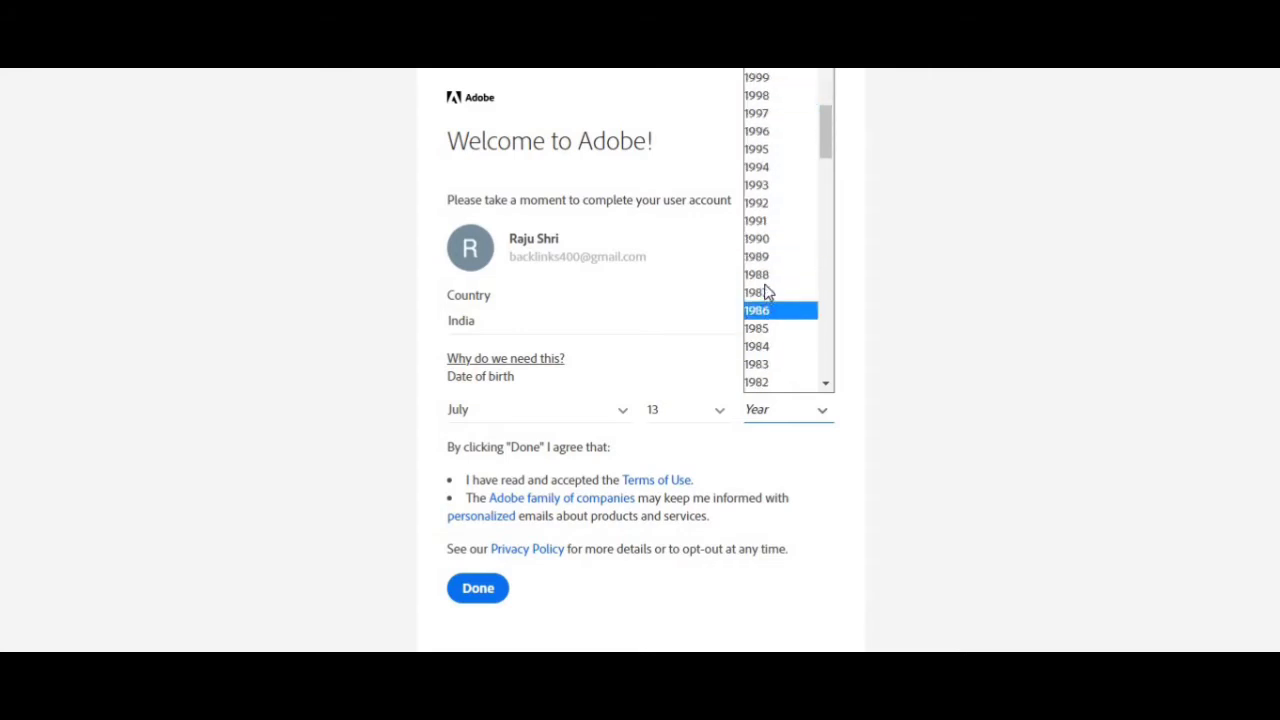
{"action": "left_click", "coordinate": [767, 238]}
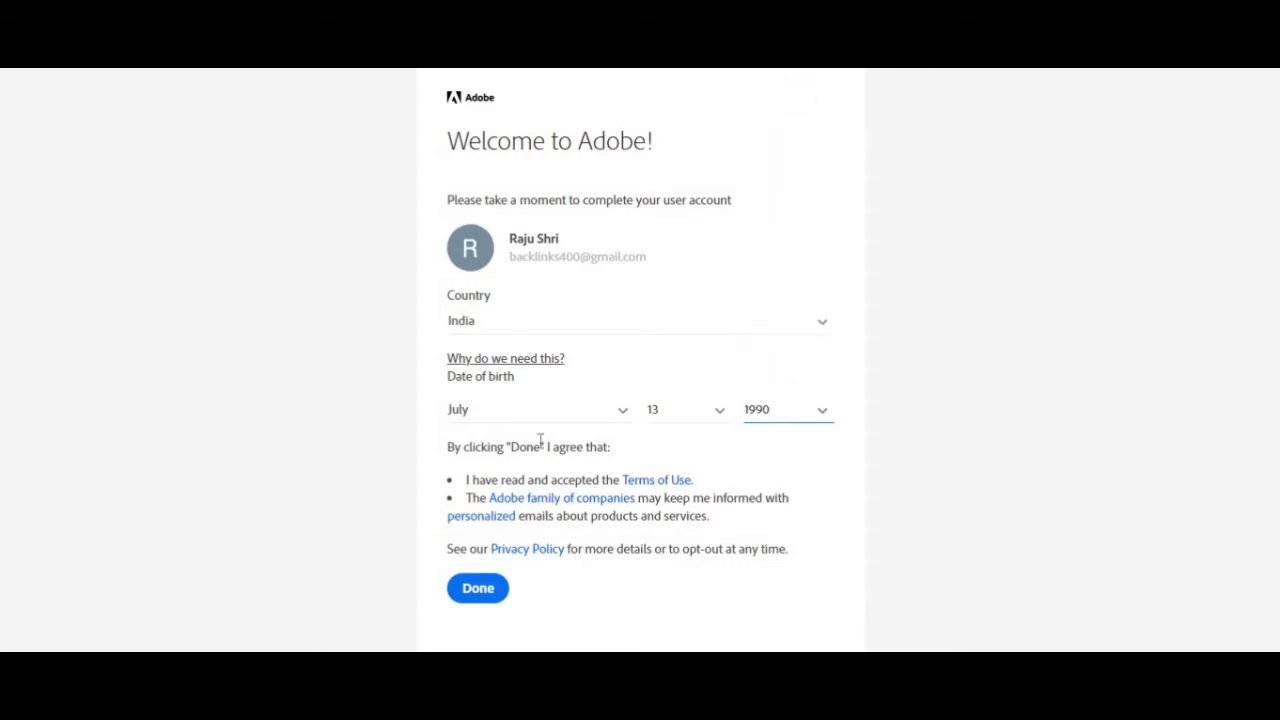
{"action": "left_click", "coordinate": [478, 590]}
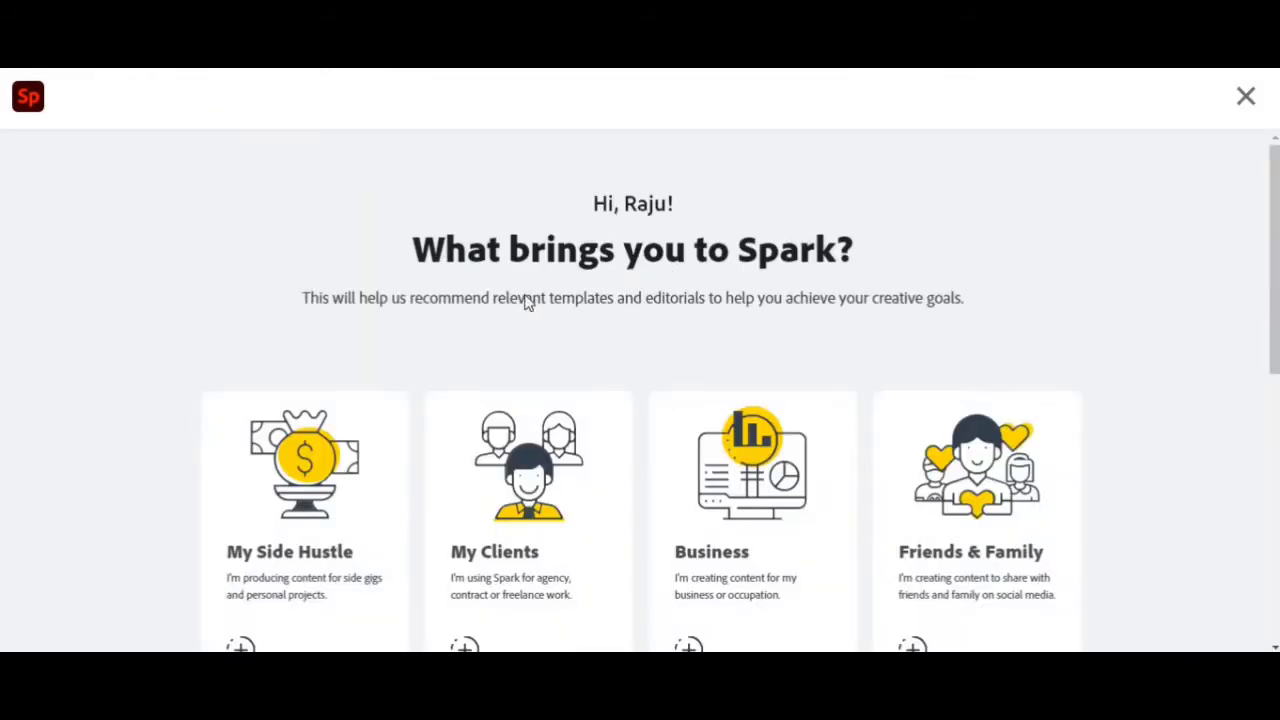
Step: Choose My Side Hustle, My Clients and Business as the reasons for using Spark and continue
{"action": "scroll", "coordinate": [591, 284], "scroll_direction": "down", "scroll_amount": 2}
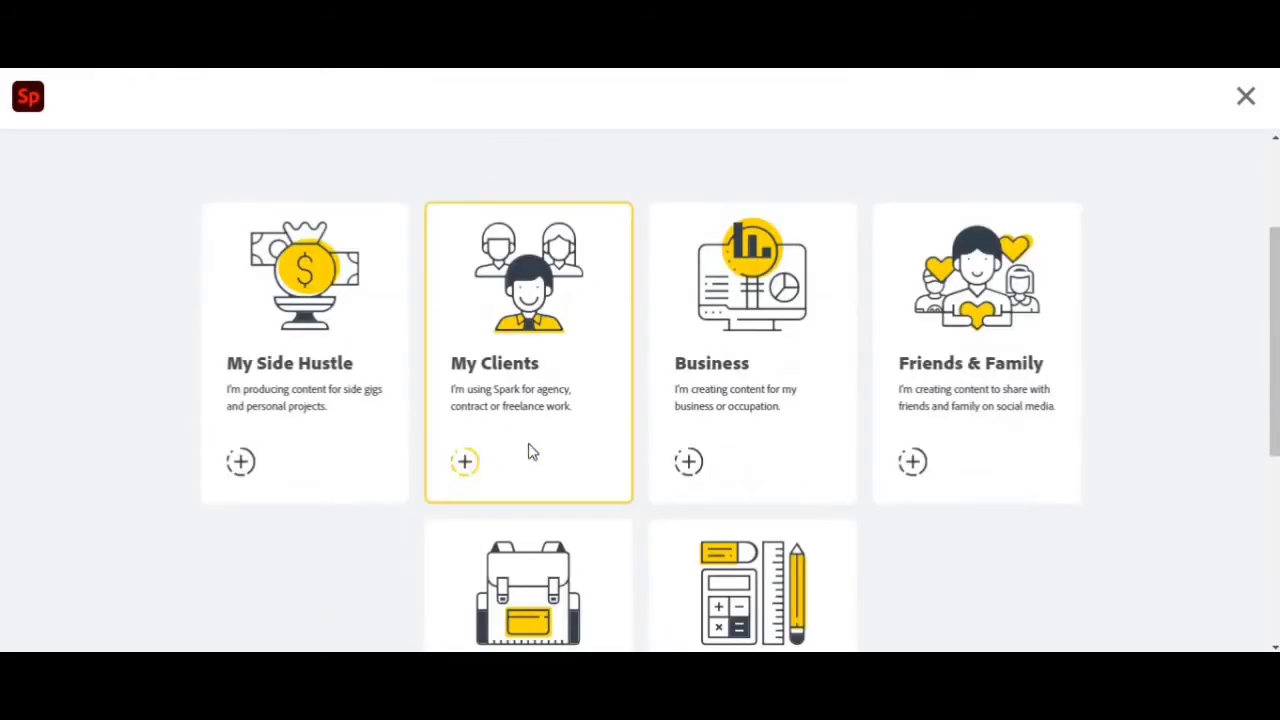
{"action": "scroll", "coordinate": [757, 349], "scroll_direction": "down", "scroll_amount": 2}
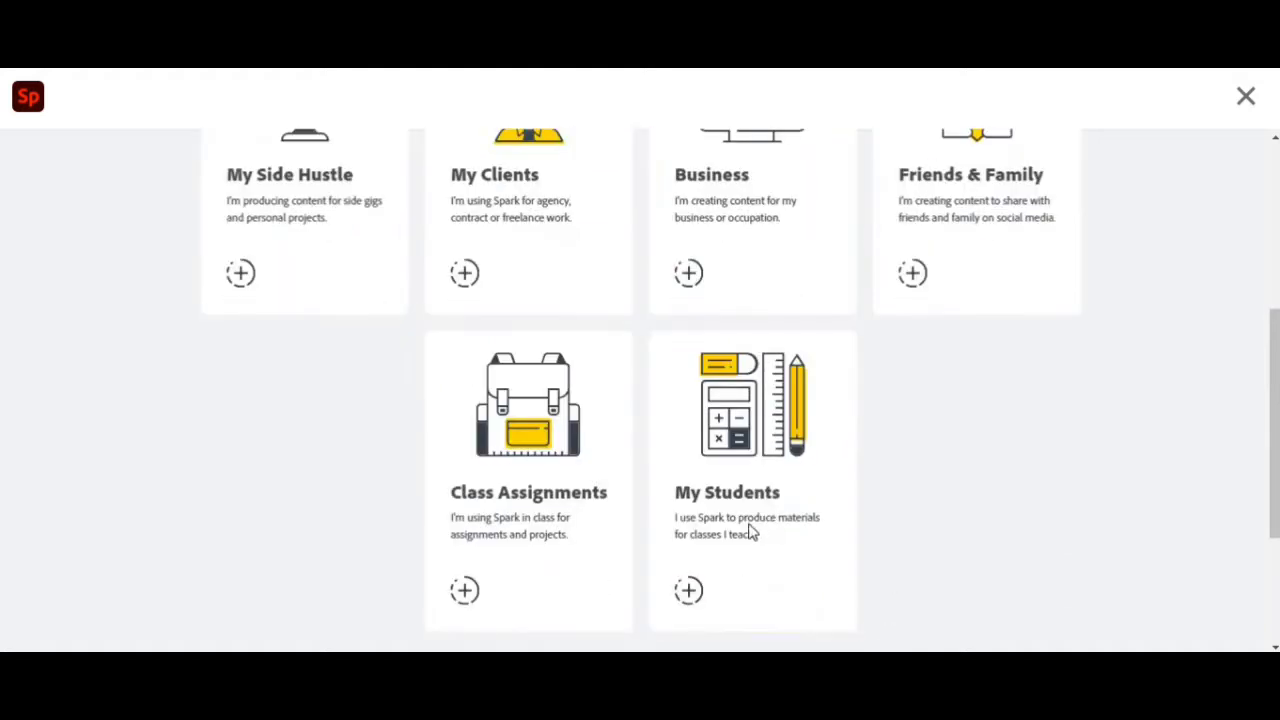
{"action": "scroll", "coordinate": [500, 505], "scroll_direction": "up", "scroll_amount": 1}
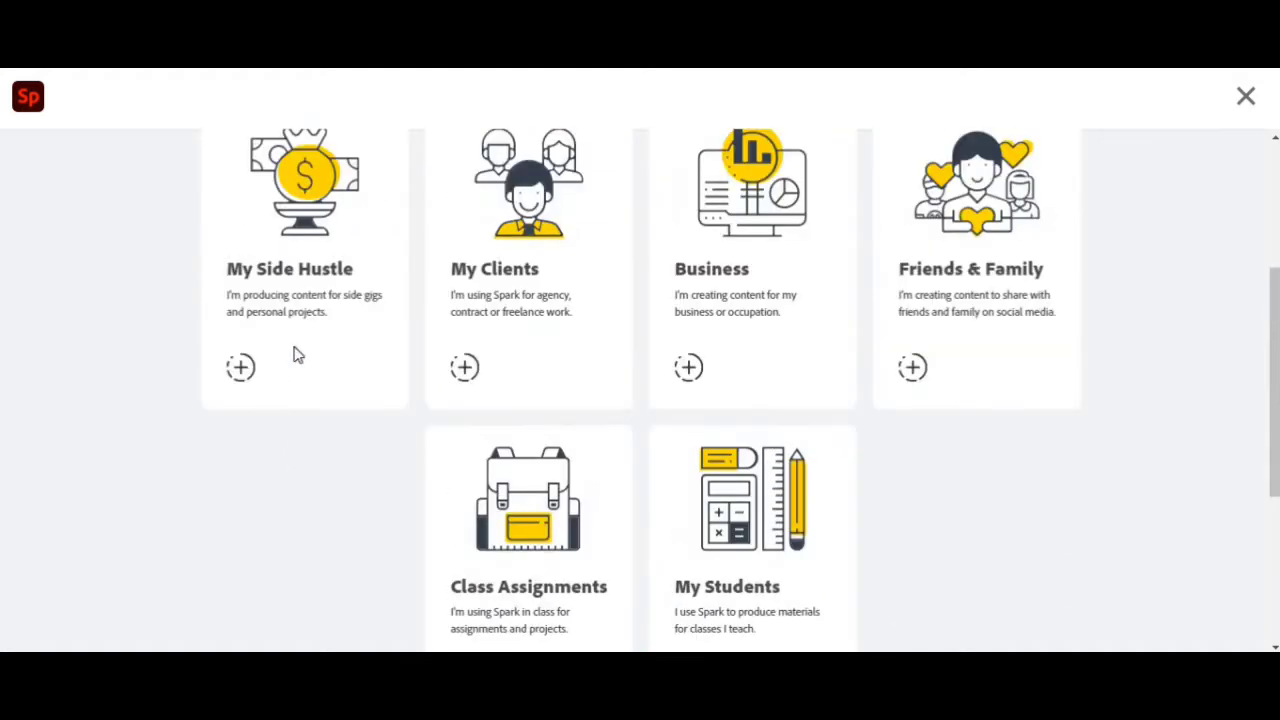
{"action": "left_click", "coordinate": [241, 370]}
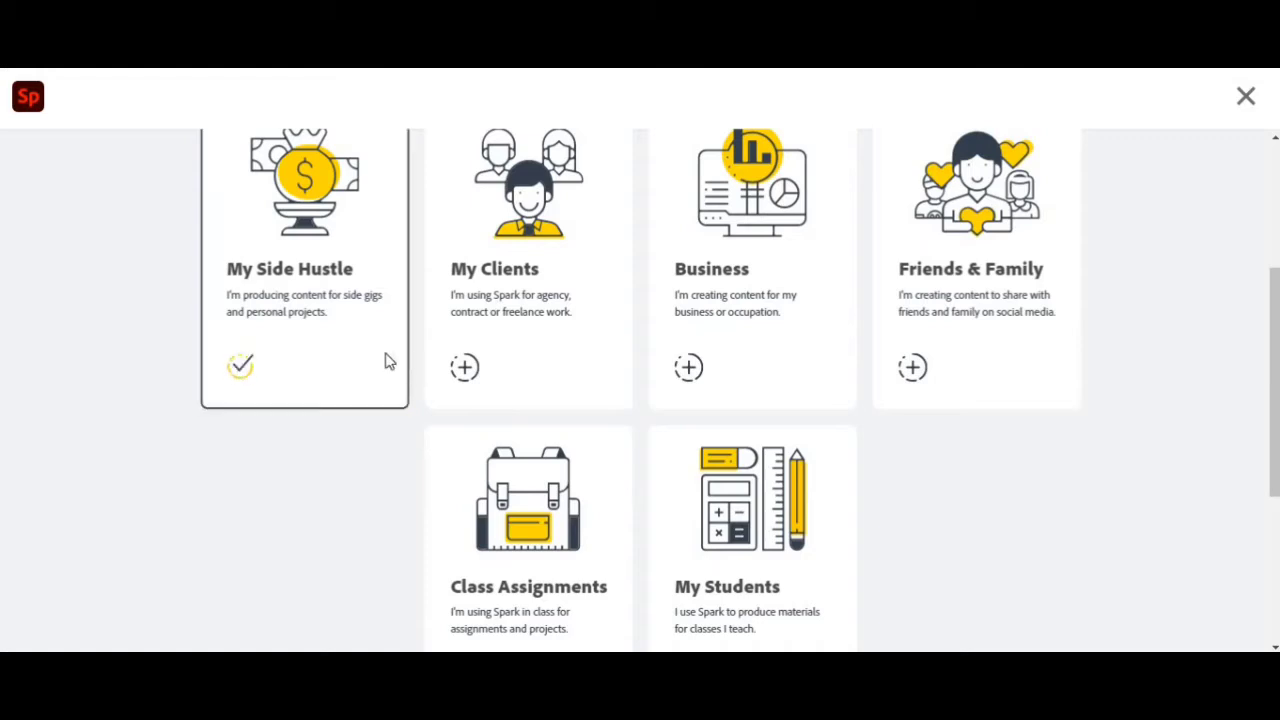
{"action": "left_click", "coordinate": [465, 370]}
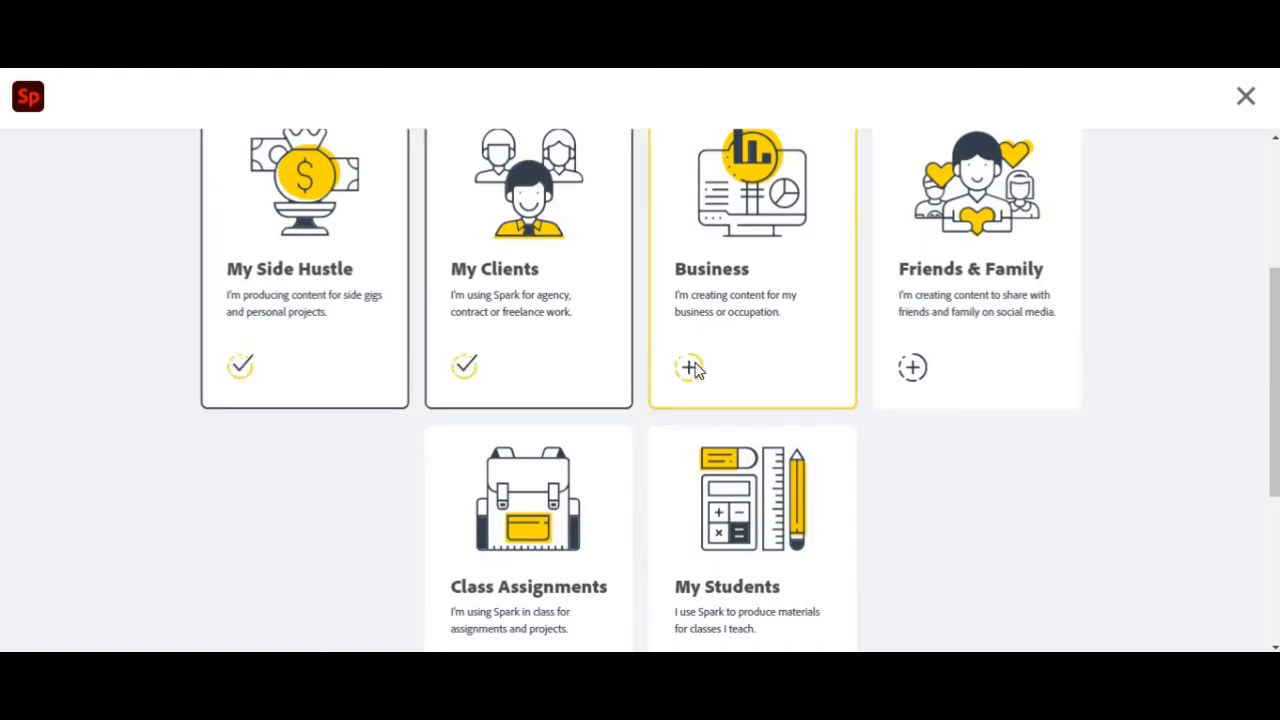
{"action": "left_click", "coordinate": [691, 368]}
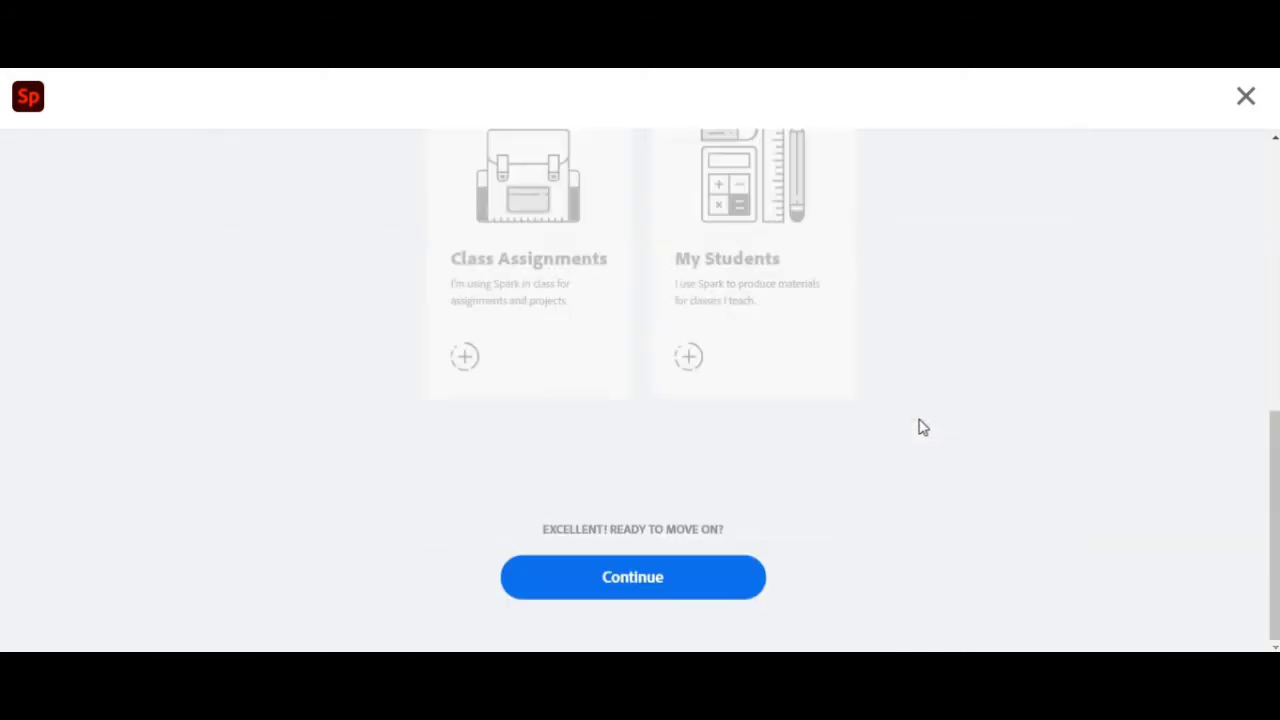
{"action": "left_click", "coordinate": [682, 582]}
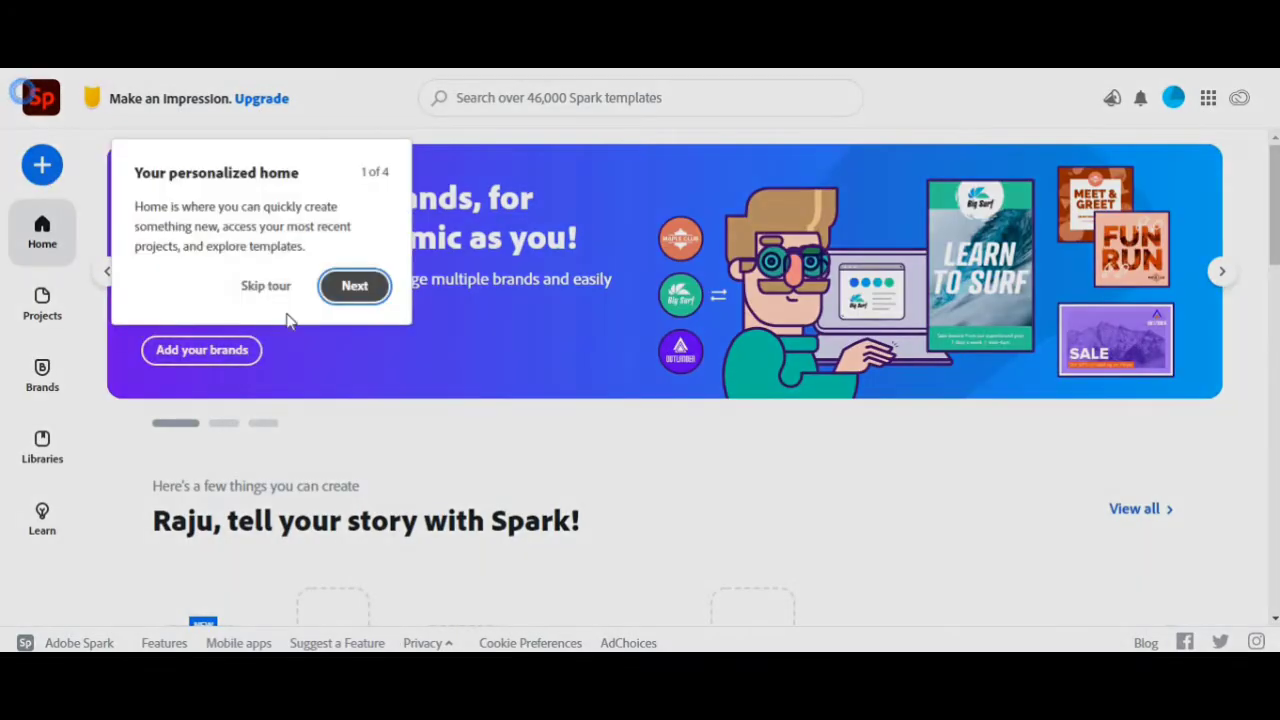
Step: Skip the introductory tour and create a new web page project in Adobe Spark
{"action": "left_click", "coordinate": [265, 286]}
{"action": "left_click", "coordinate": [35, 170]}
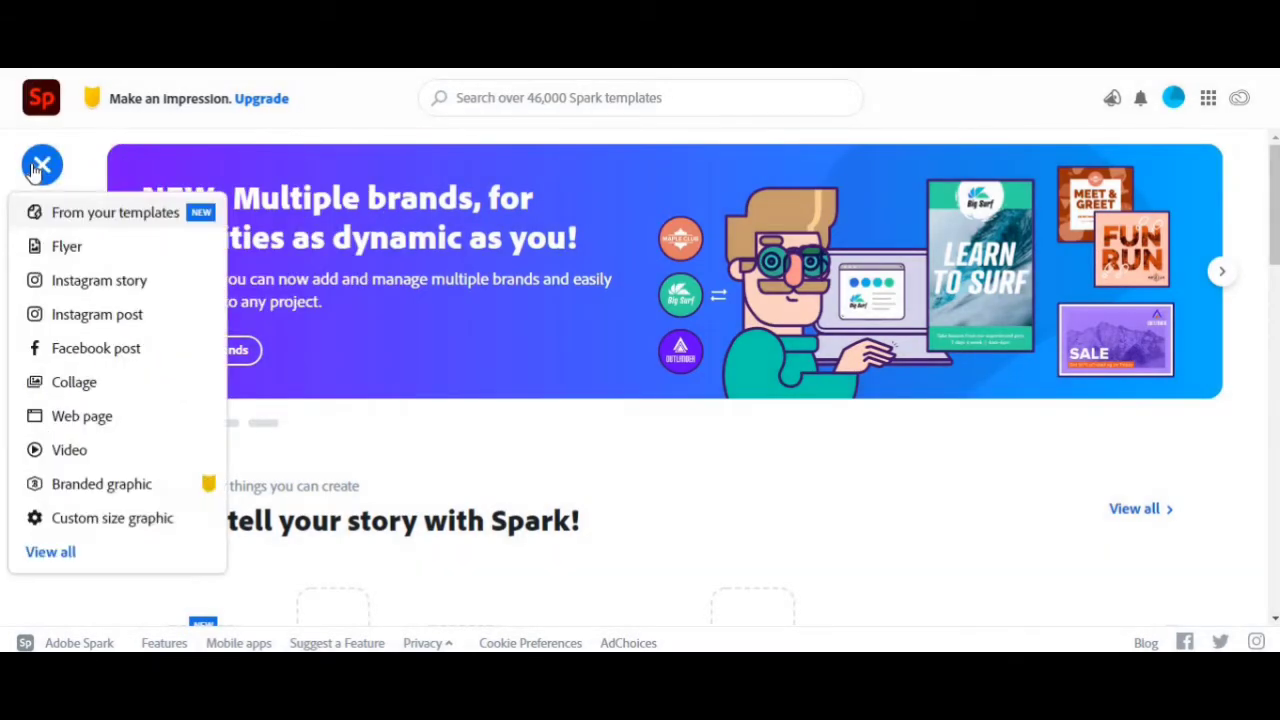
{"action": "left_click", "coordinate": [100, 427]}
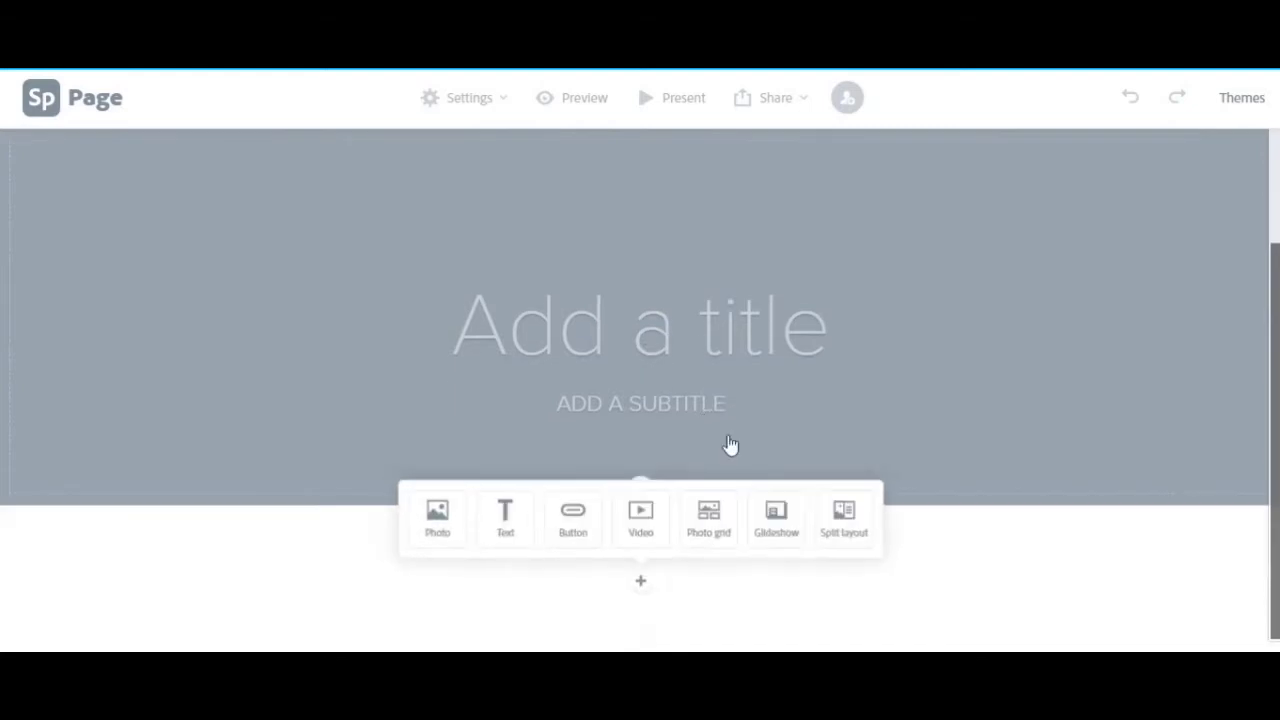
{"action": "left_click", "coordinate": [630, 383]}
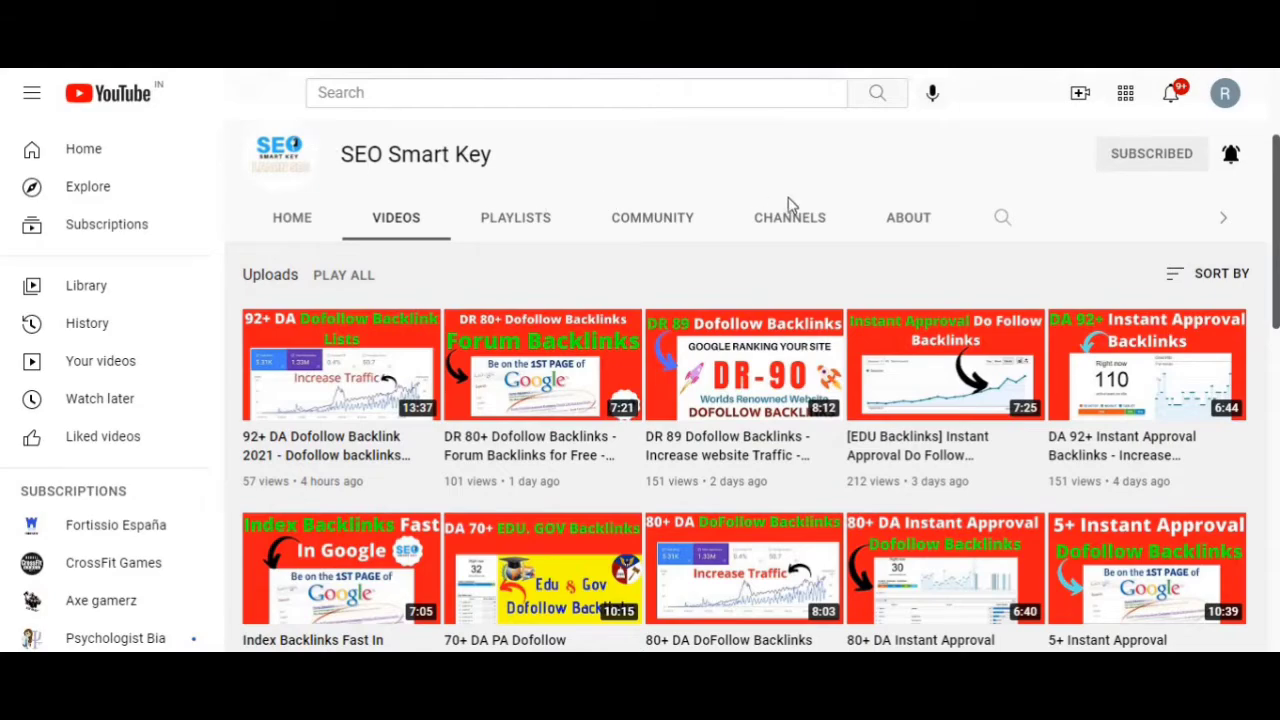
{"action": "scroll", "coordinate": [866, 201], "scroll_direction": "down", "scroll_amount": 1}
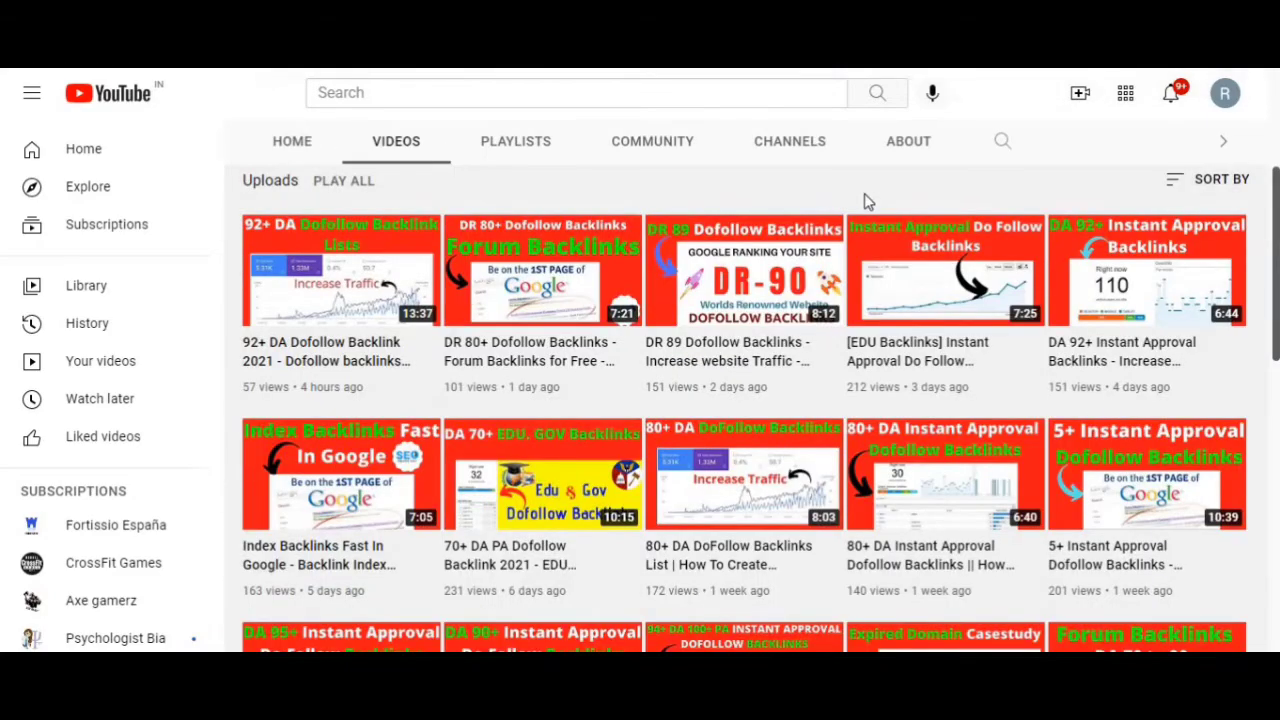
{"action": "scroll", "coordinate": [866, 201], "scroll_direction": "down", "scroll_amount": 2}
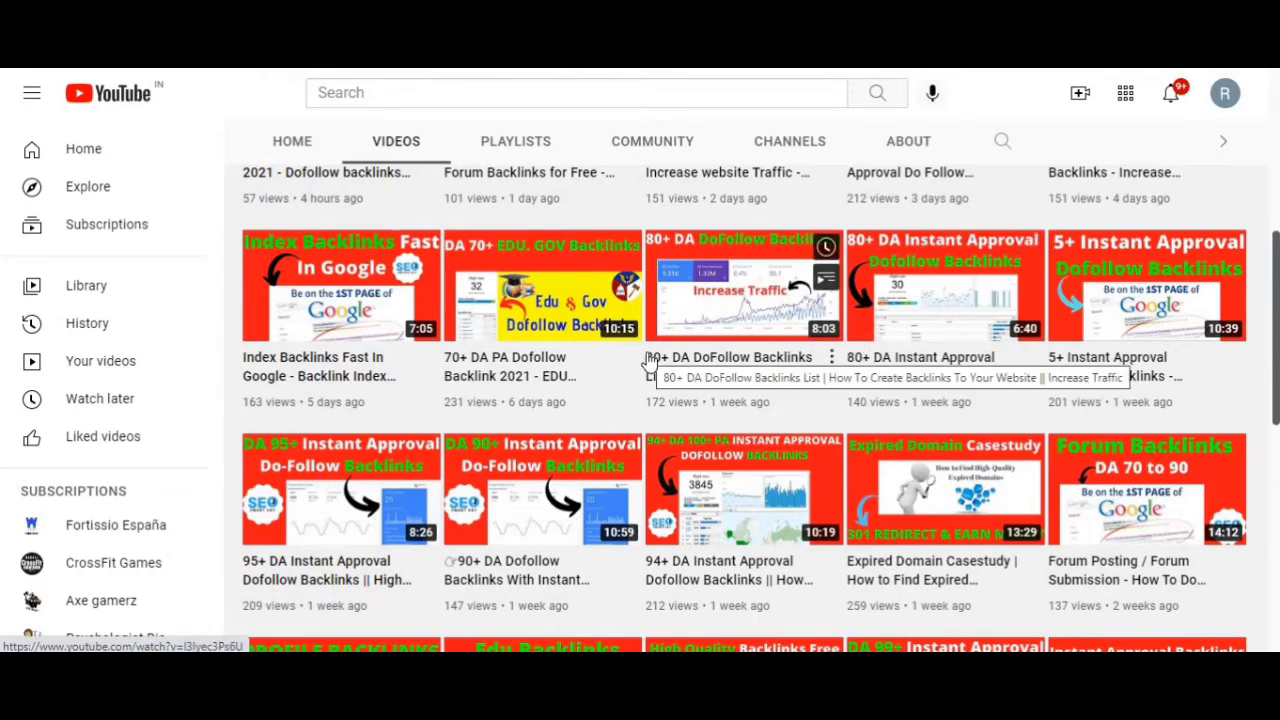
Step: Open the YouTube video about 5+ Edu sites Backlink from the channel's videos and copy "5+ Edu sites Backlink" from its title
{"action": "scroll", "coordinate": [648, 360], "scroll_direction": "down", "scroll_amount": 2}
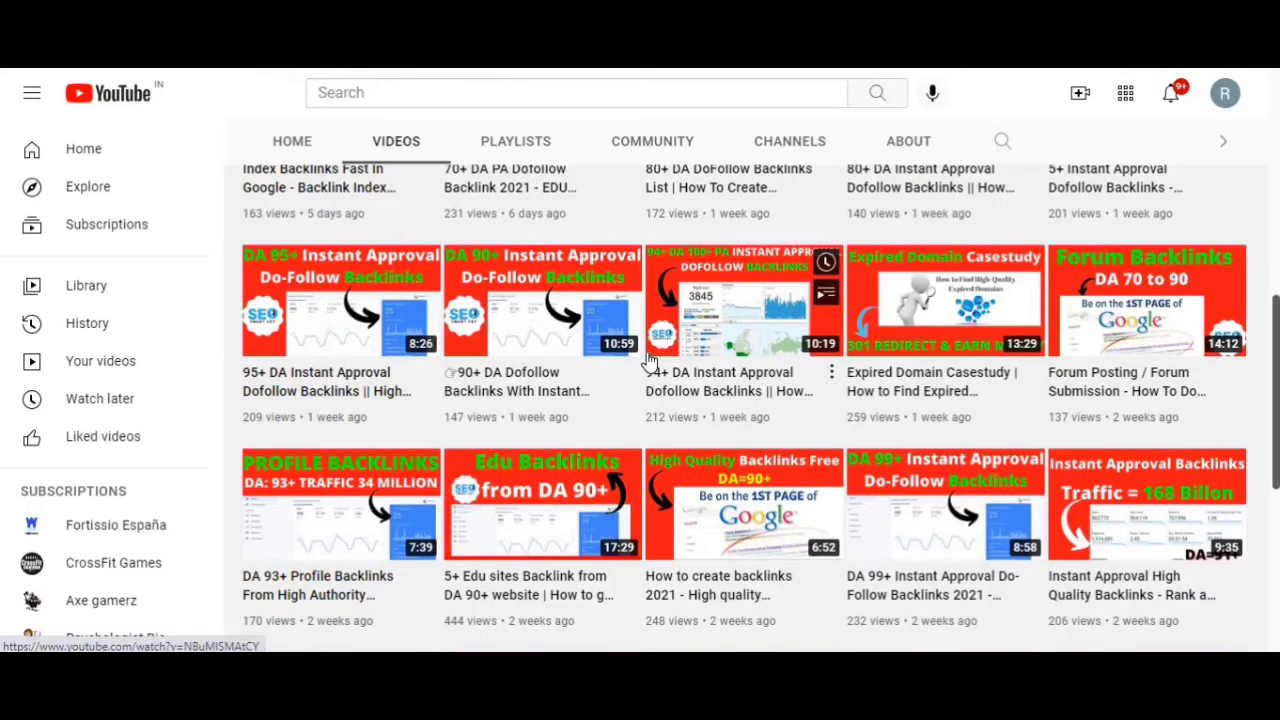
{"action": "left_click", "coordinate": [520, 510]}
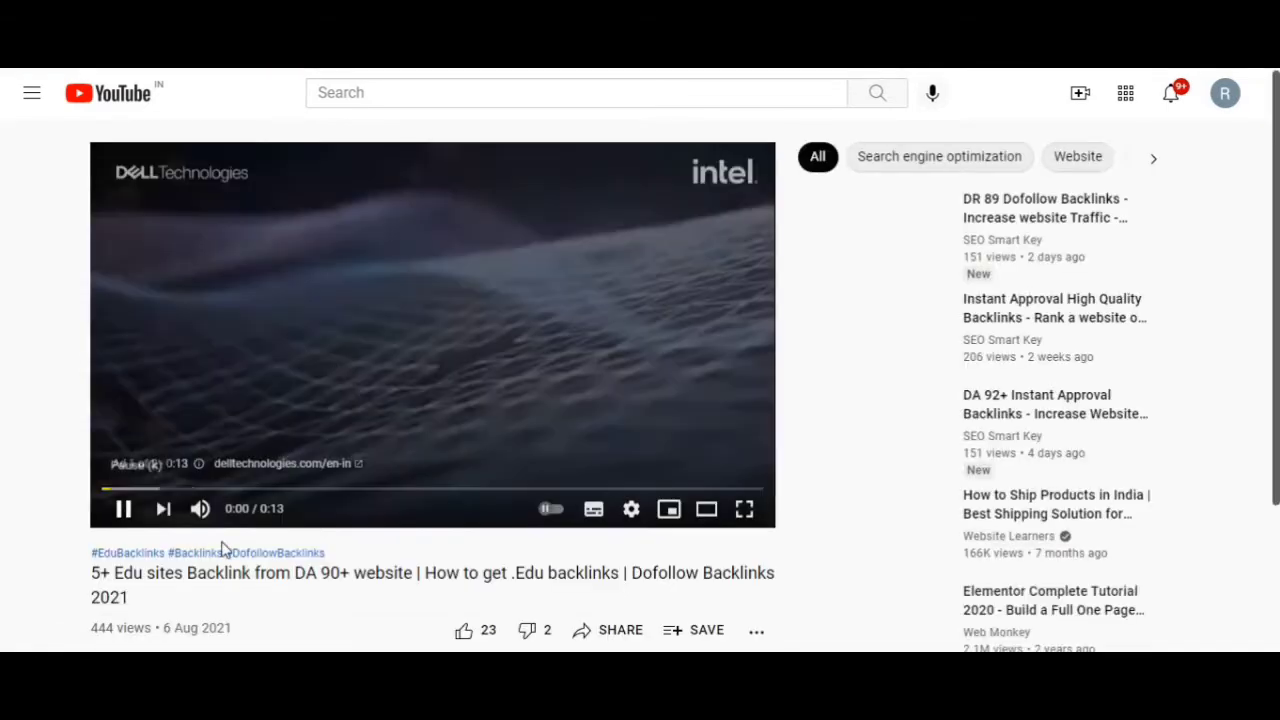
{"action": "scroll", "coordinate": [282, 500], "scroll_direction": "down", "scroll_amount": 1}
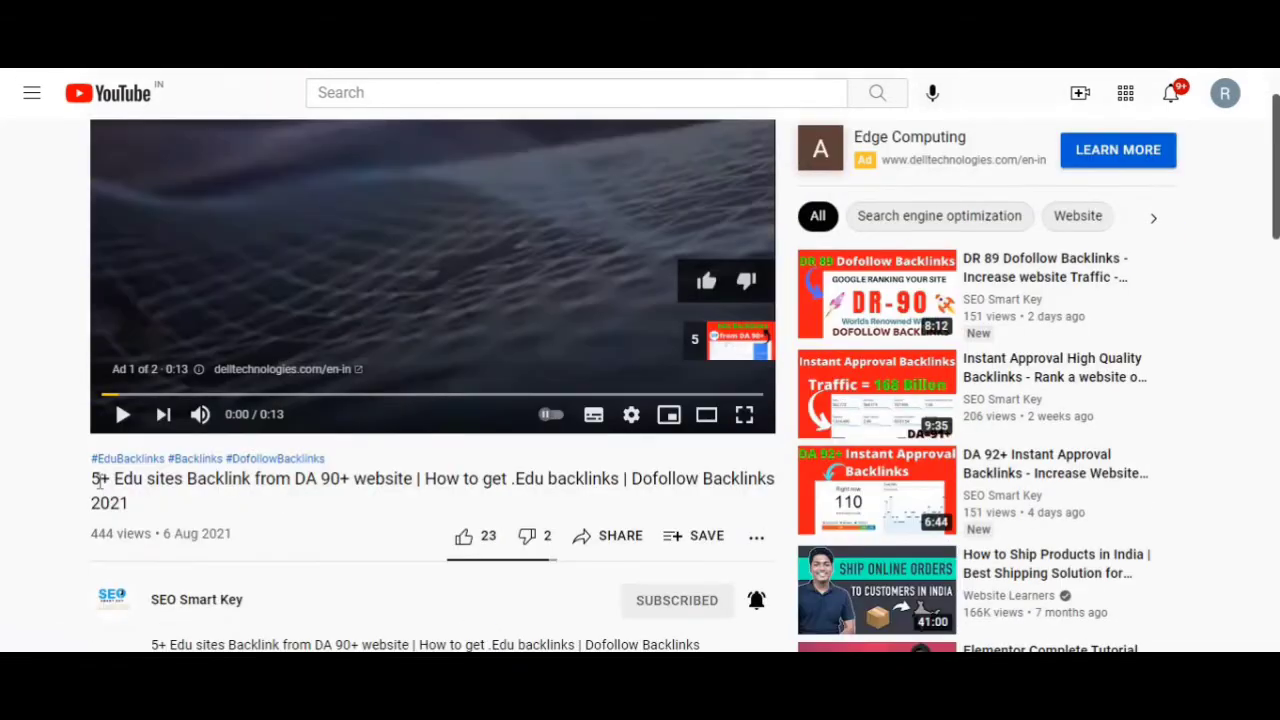
{"action": "left_click_drag", "start_coordinate": [91, 479], "coordinate": [239, 483]}
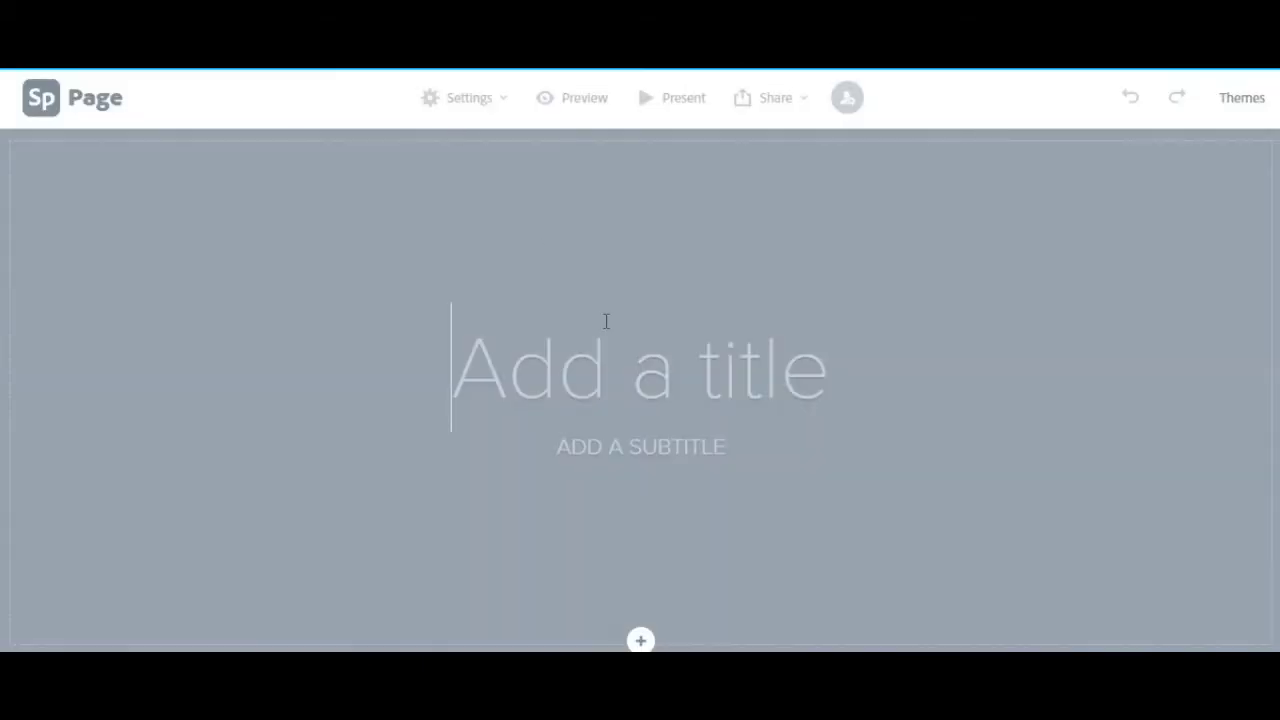
Step: Return to the Adobe Spark page and set its title to "5+ Edu sites Backlink" and its subtitle to "DOFOLLOW BACKLINKS"
{"action": "type", "text": "5+ Edu sites Backlink"}
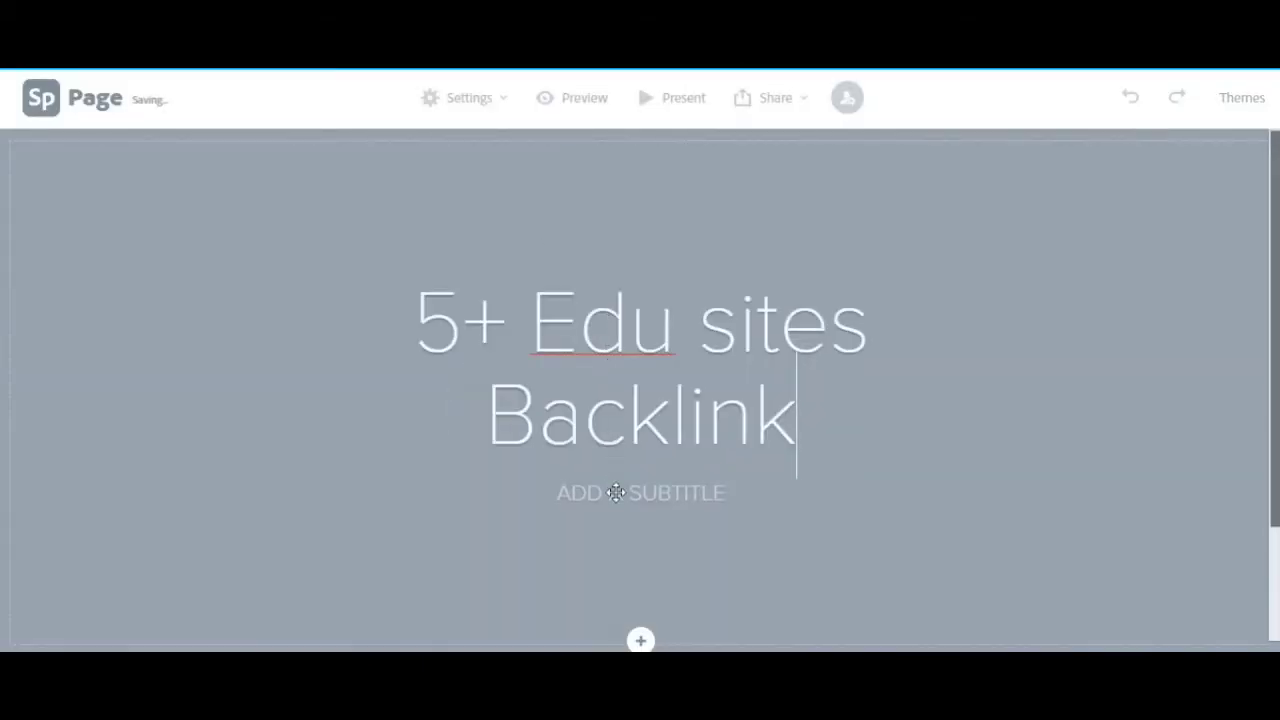
{"action": "left_click", "coordinate": [616, 492]}
{"action": "type", "text": "D"}
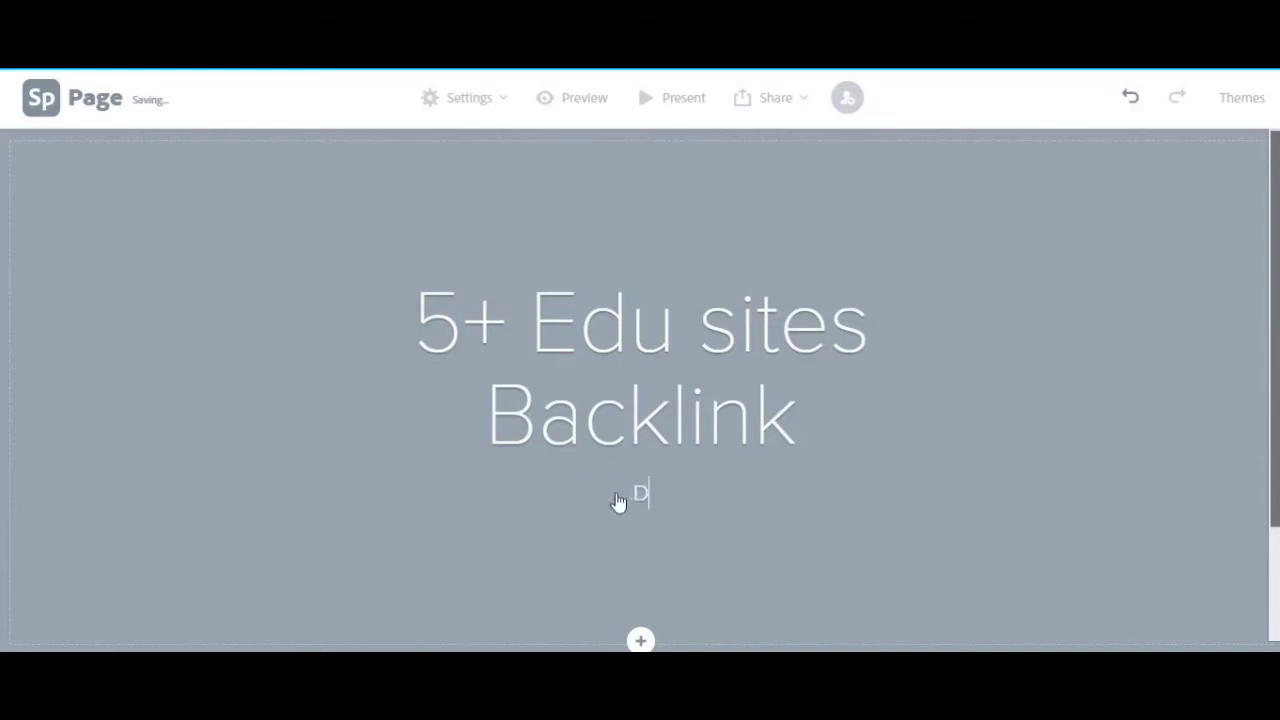
{"action": "type", "text": "OFOLLOW BACKLI"}
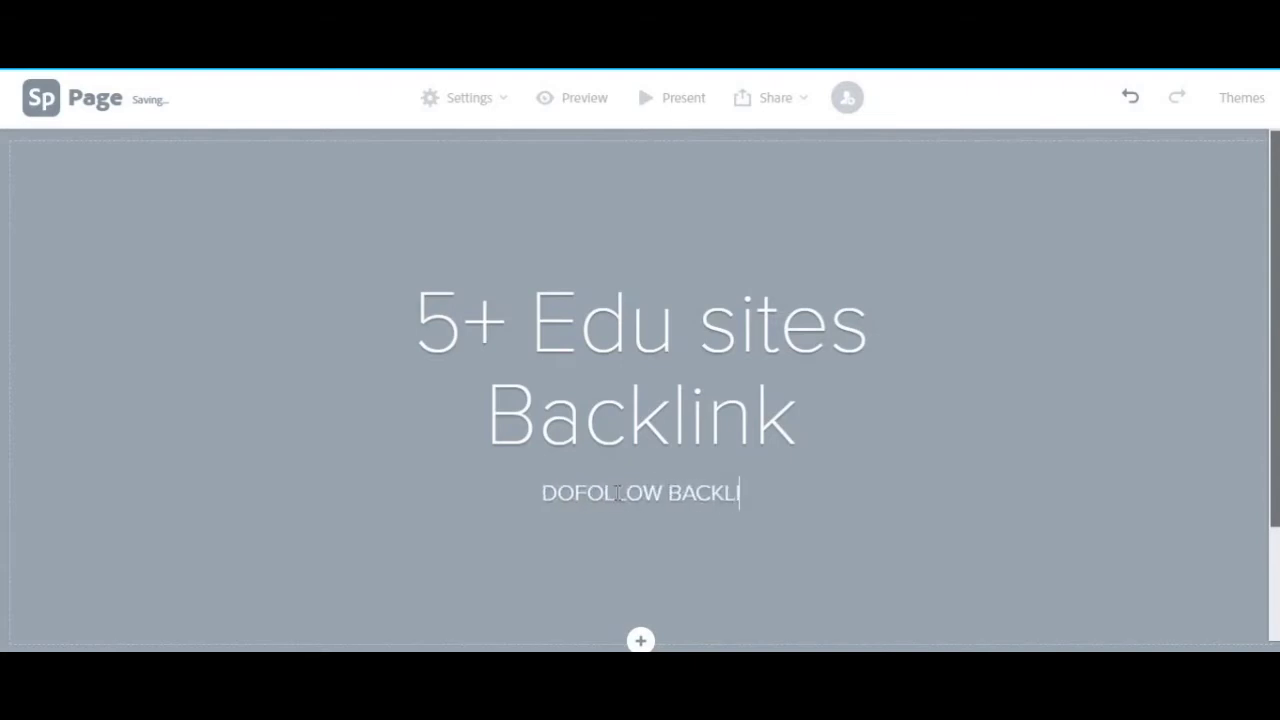
{"action": "type", "text": "NKS"}
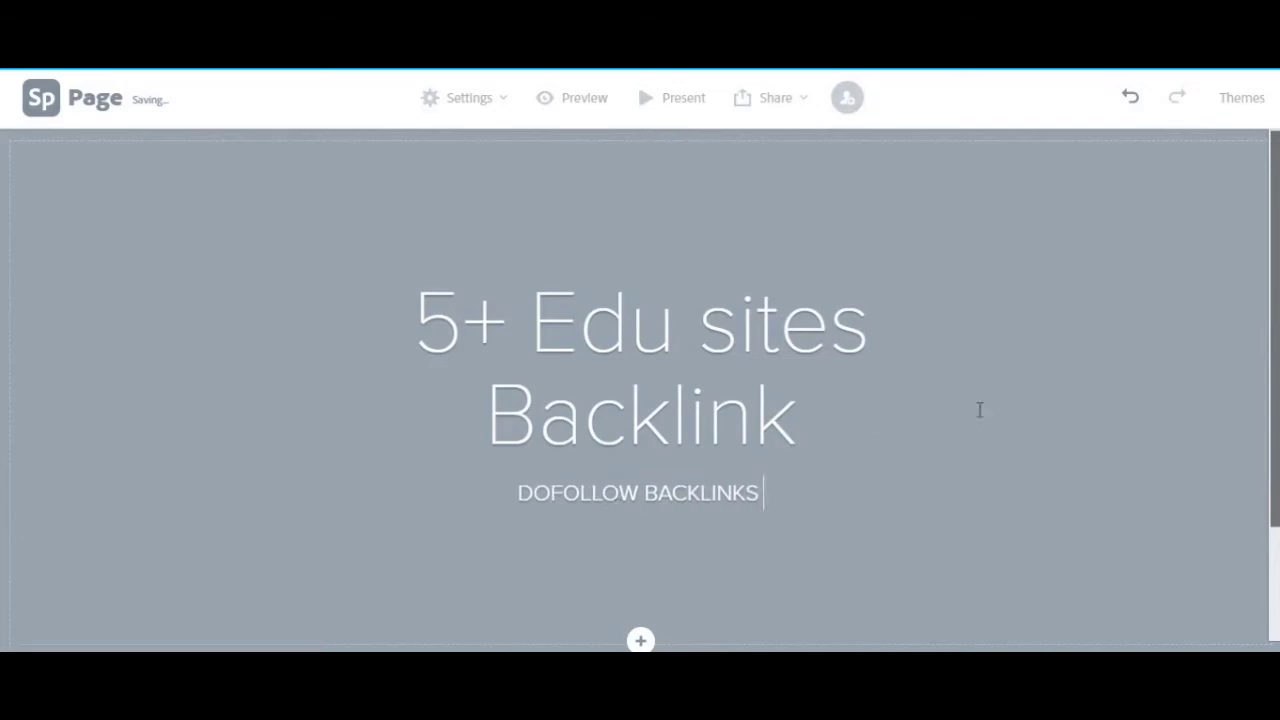
Step: Add a text block below the page header containing the full title copied from the YouTube video
{"action": "left_click", "coordinate": [640, 640]}
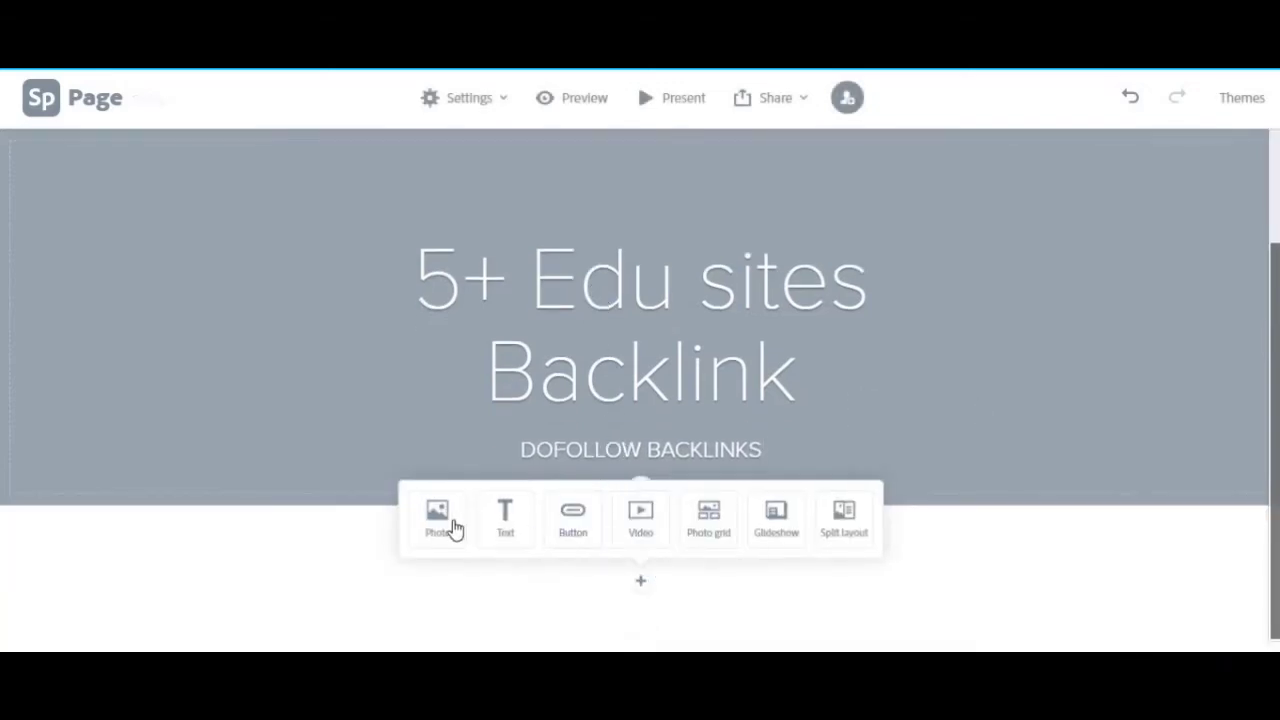
{"action": "left_click", "coordinate": [506, 522]}
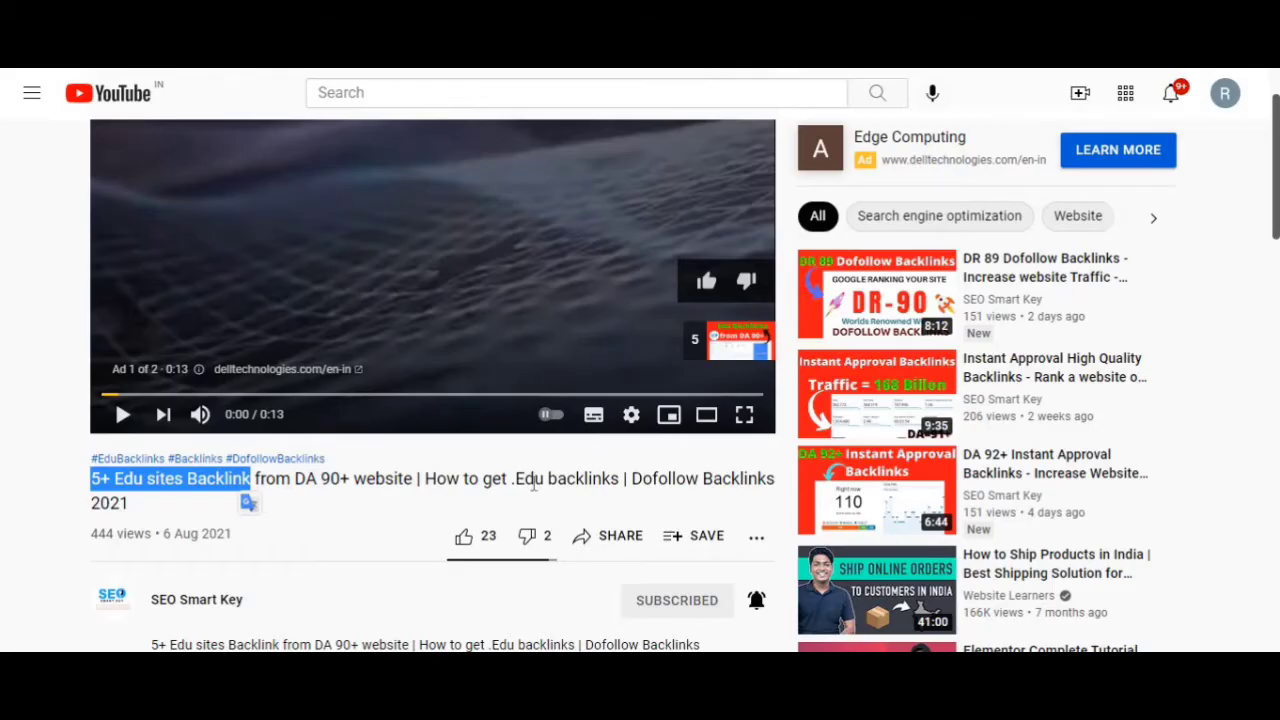
{"action": "triple_click", "coordinate": [534, 483]}
{"action": "key", "text": "ctrl+c"}
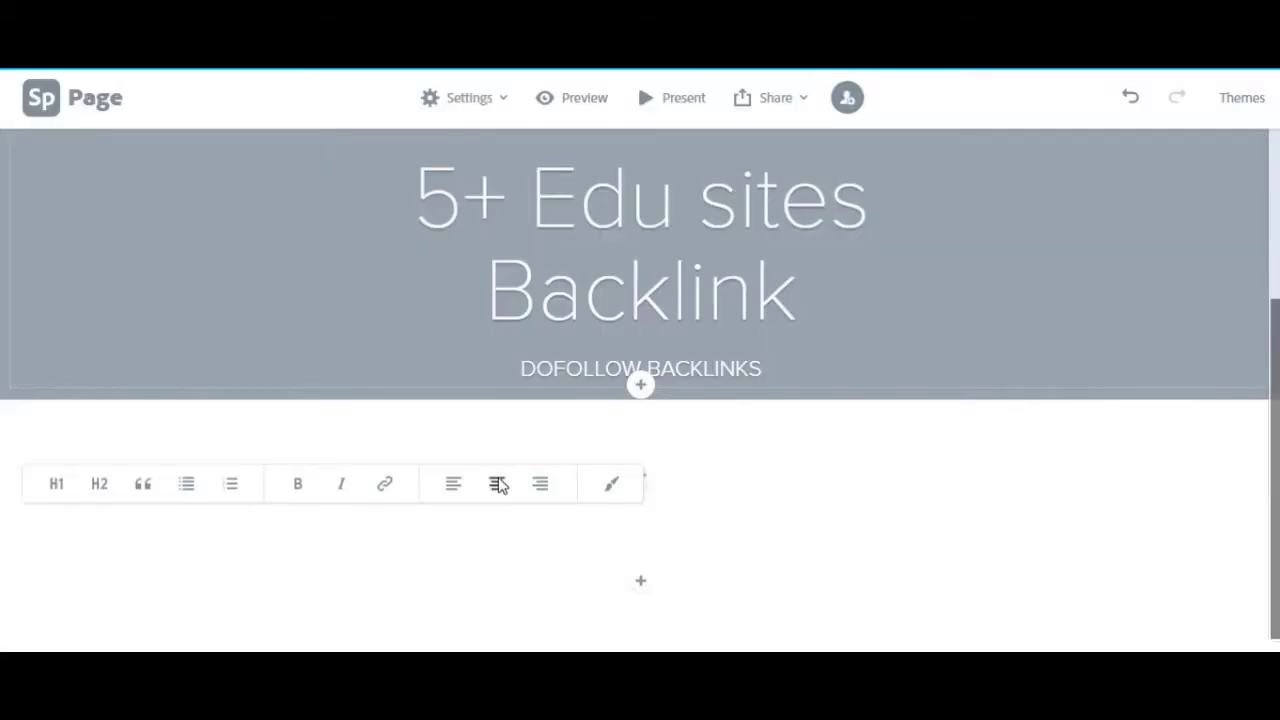
{"action": "left_click", "coordinate": [497, 484]}
{"action": "key", "text": "ctrl+v"}
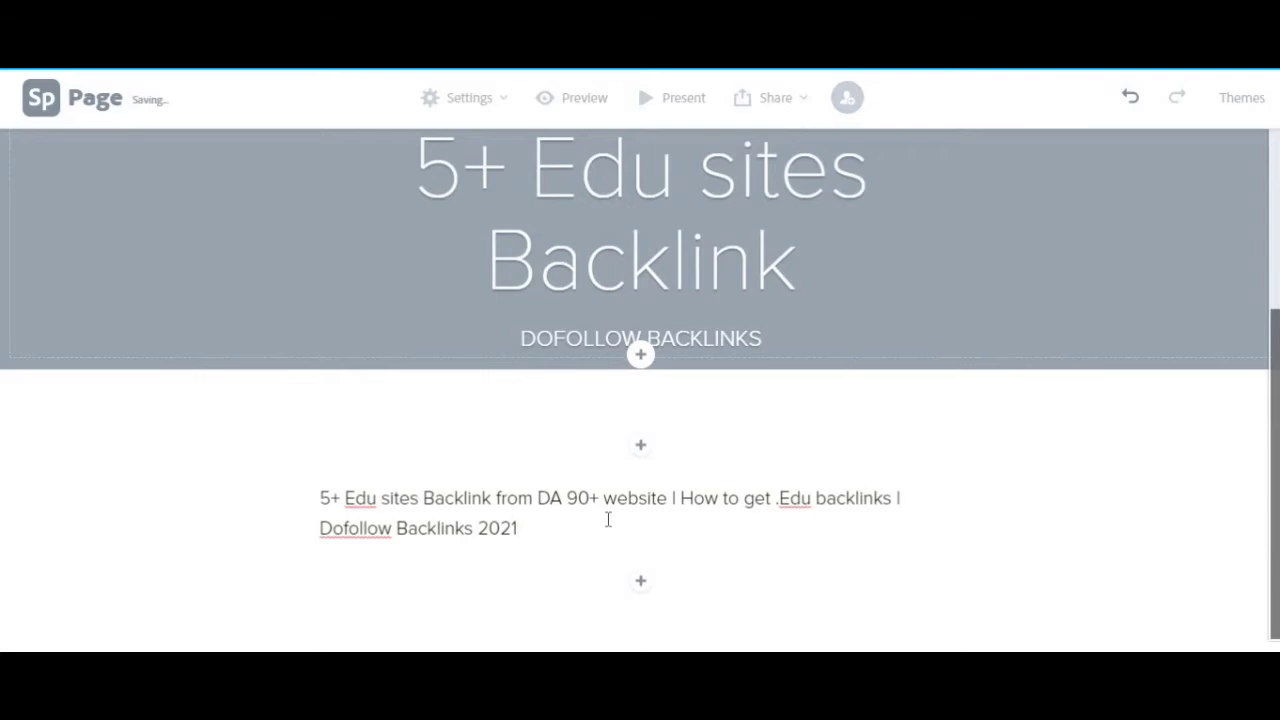
{"action": "key", "text": "Return"}
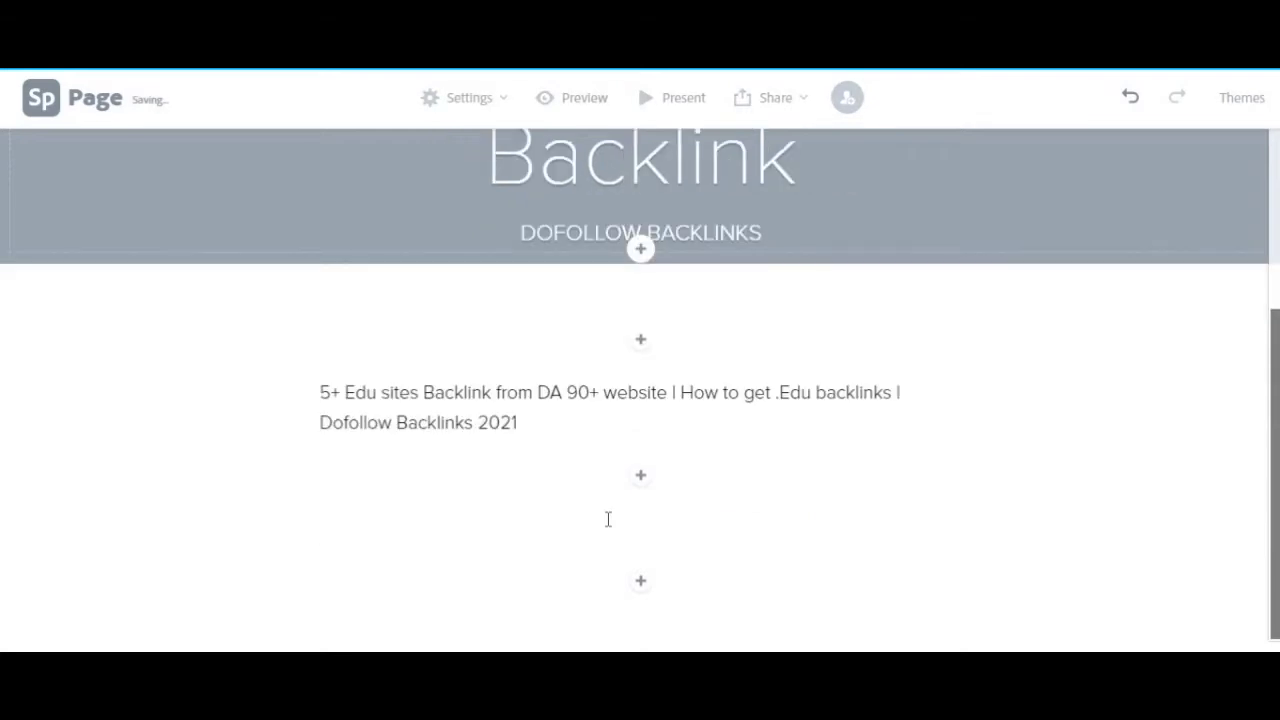
{"action": "key", "text": "BackSpace"}
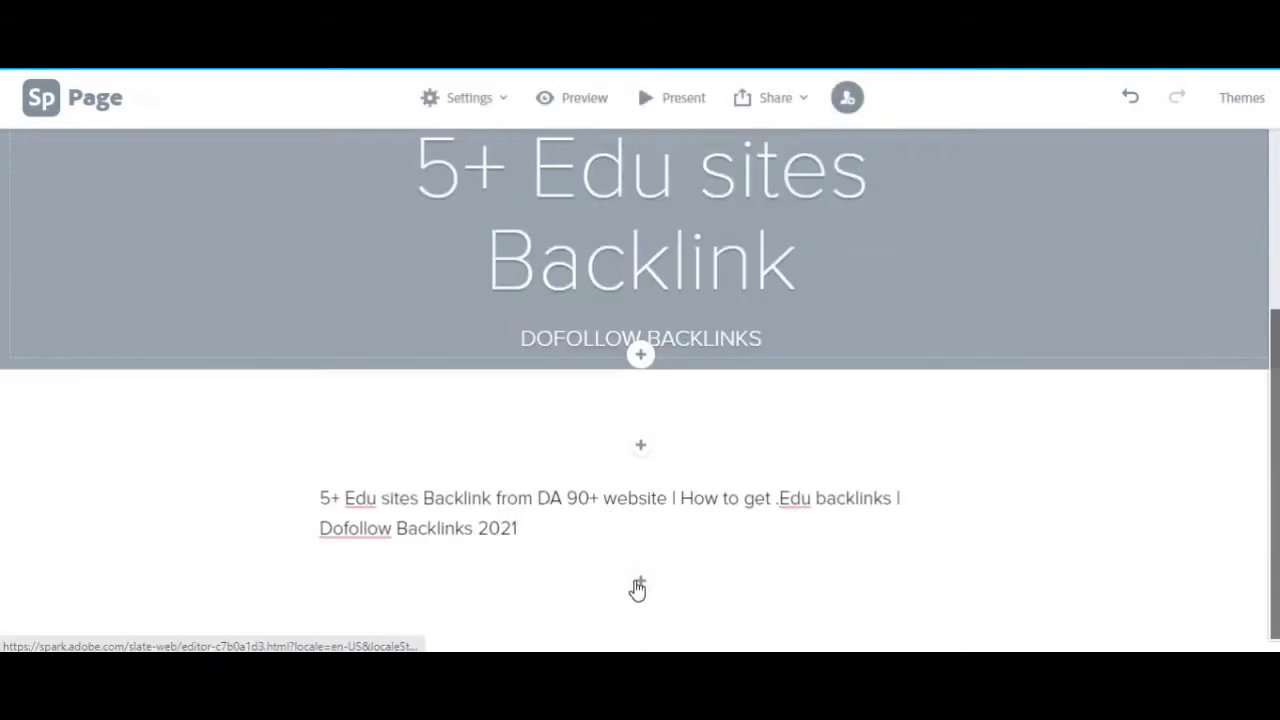
{"action": "left_click", "coordinate": [640, 585]}
{"action": "left_click", "coordinate": [640, 515]}
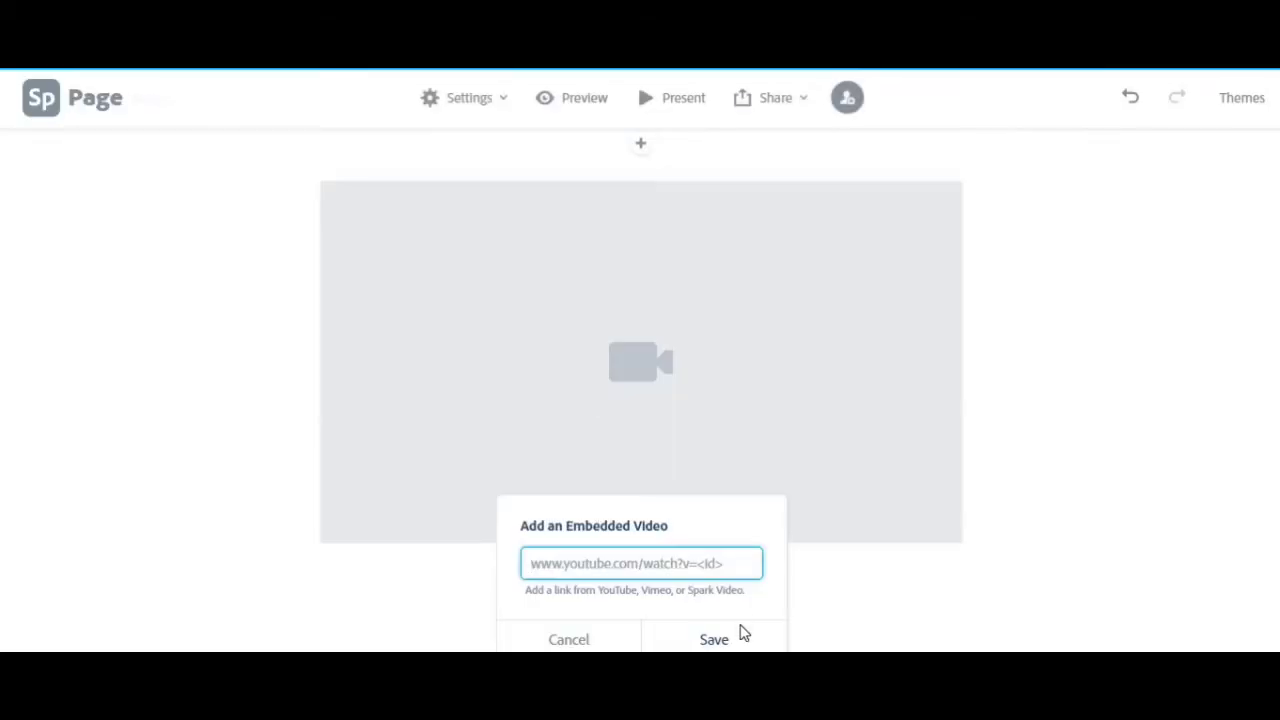
{"action": "type", "text": "https://www.youtube.com/watch?v=tFxYM9Evqqc"}
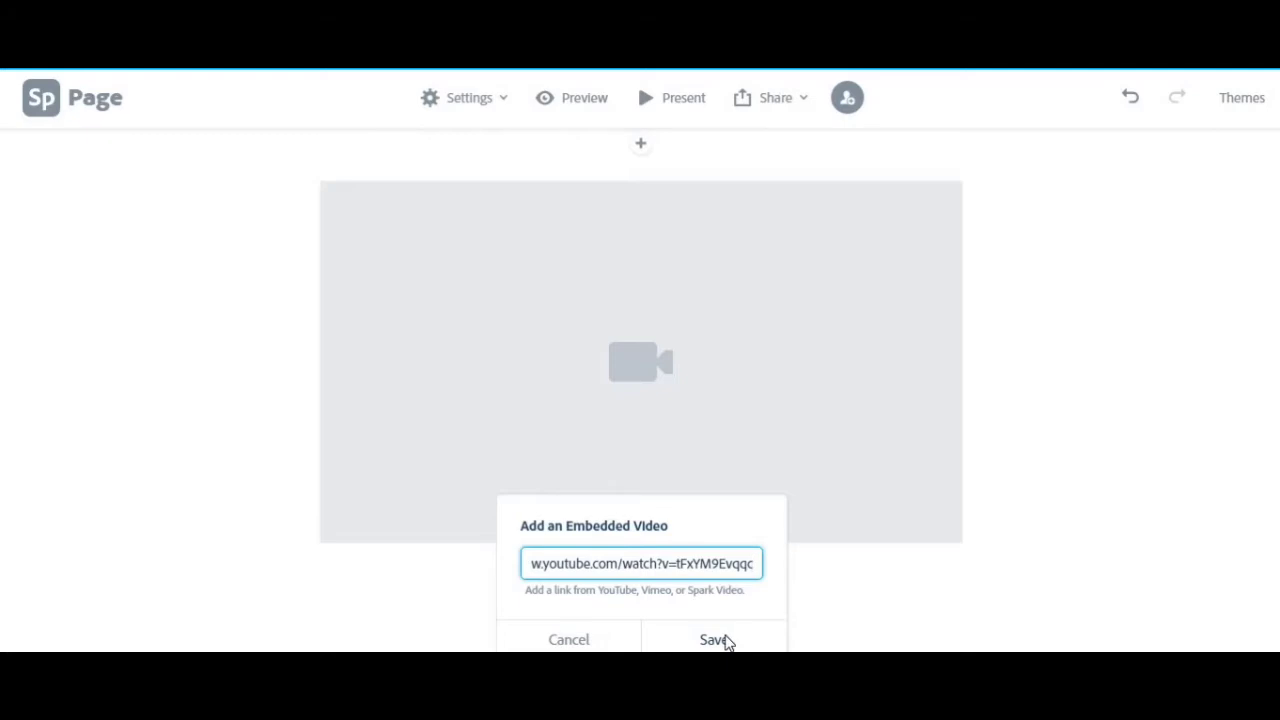
{"action": "left_click", "coordinate": [726, 640]}
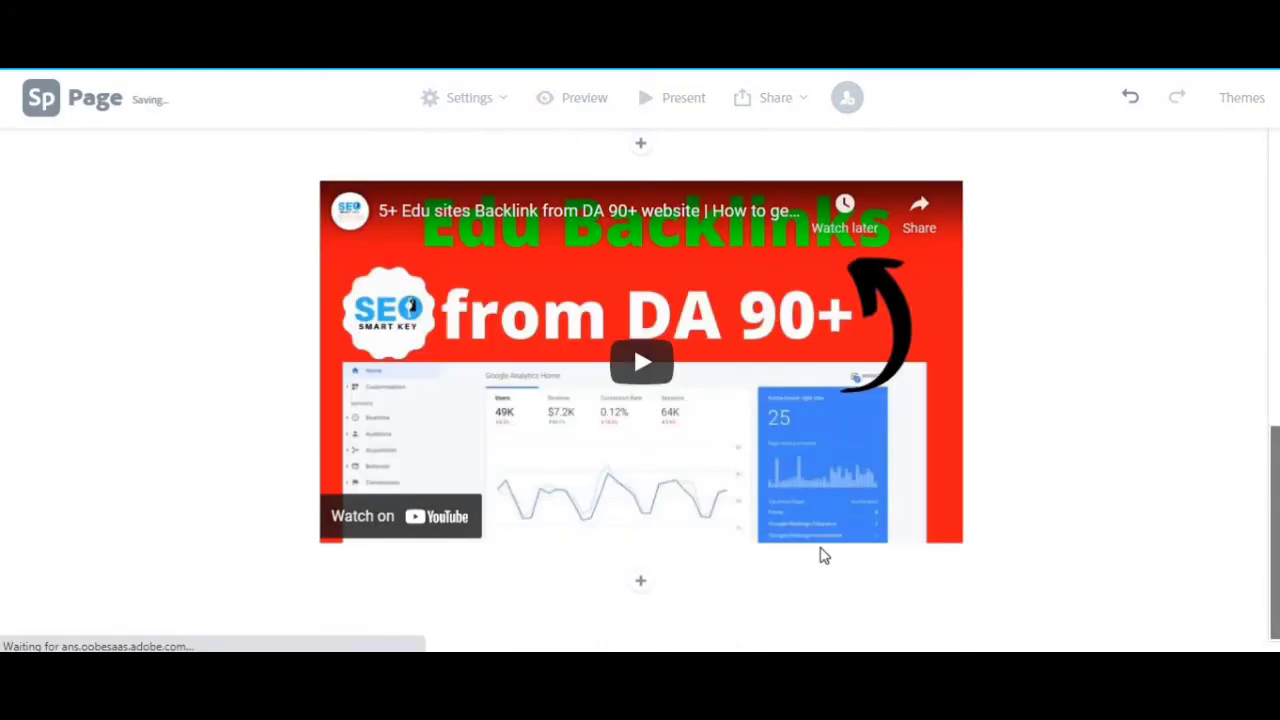
{"action": "scroll", "coordinate": [505, 513], "scroll_direction": "up", "scroll_amount": 3}
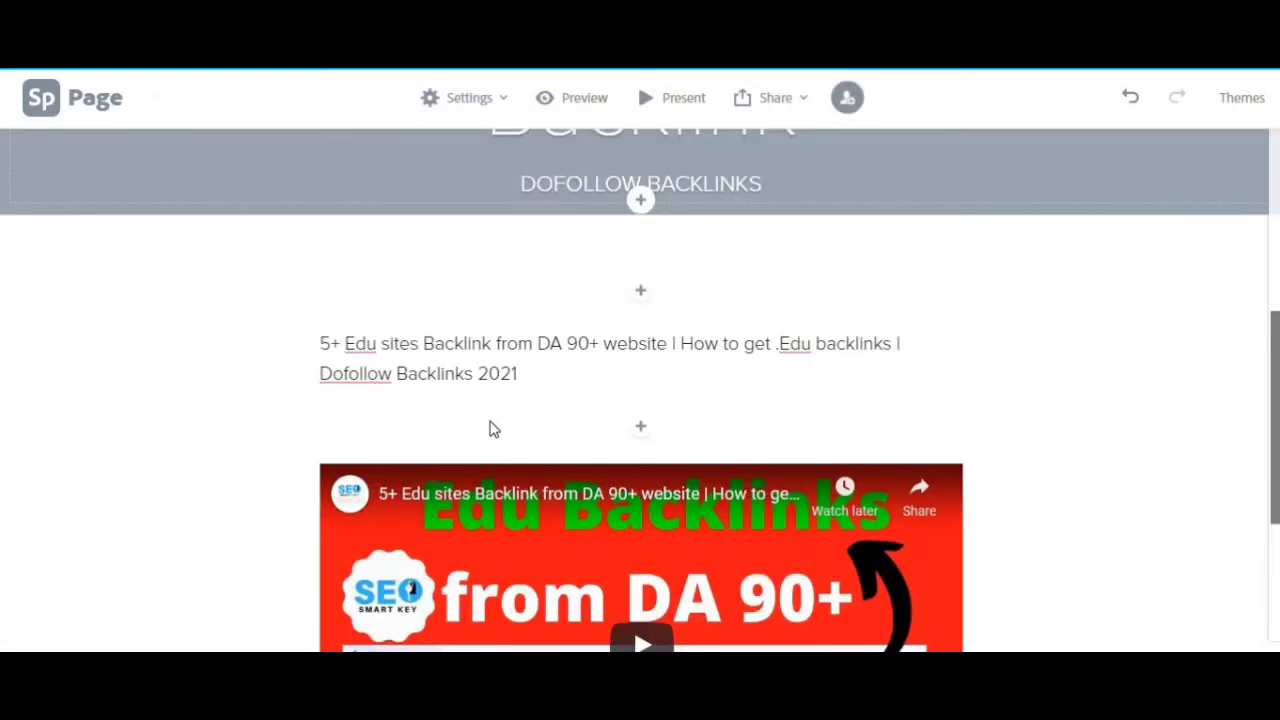
{"action": "scroll", "coordinate": [490, 428], "scroll_direction": "down", "scroll_amount": 3}
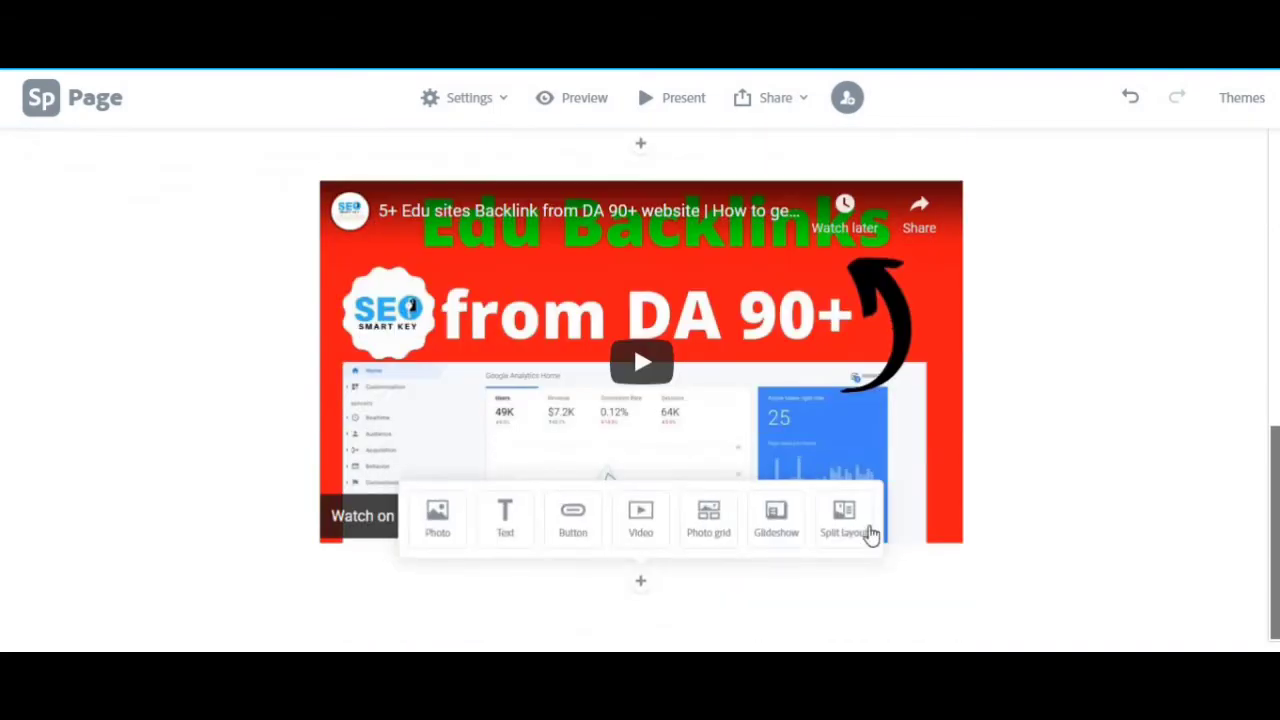
{"action": "scroll", "coordinate": [1045, 457], "scroll_direction": "up", "scroll_amount": 5}
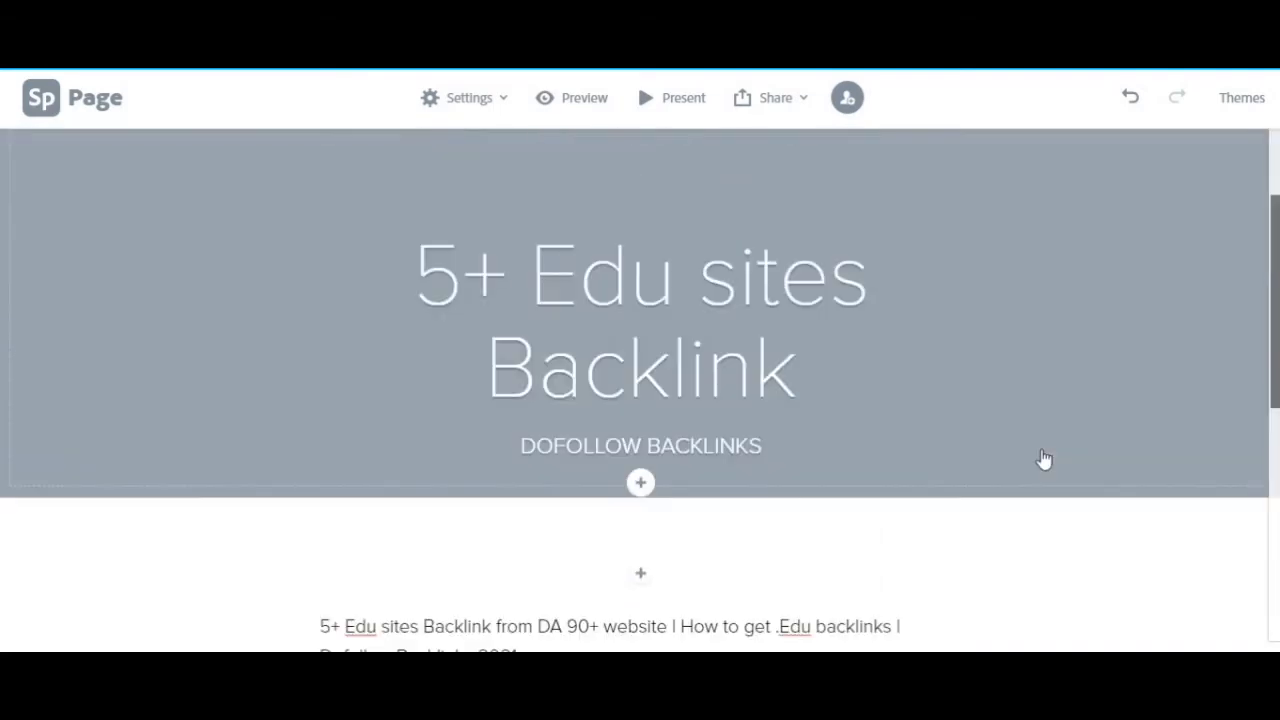
{"action": "scroll", "coordinate": [1043, 459], "scroll_direction": "down", "scroll_amount": 6}
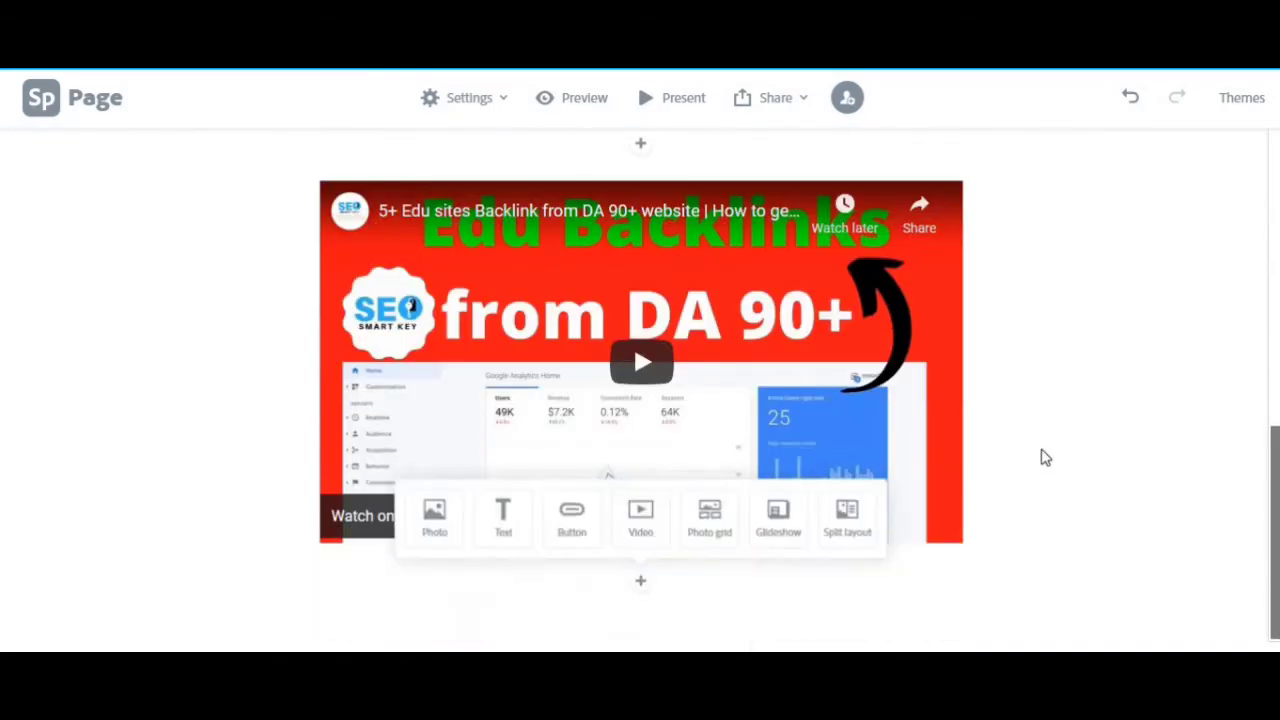
{"action": "scroll", "coordinate": [446, 309], "scroll_direction": "up", "scroll_amount": 2}
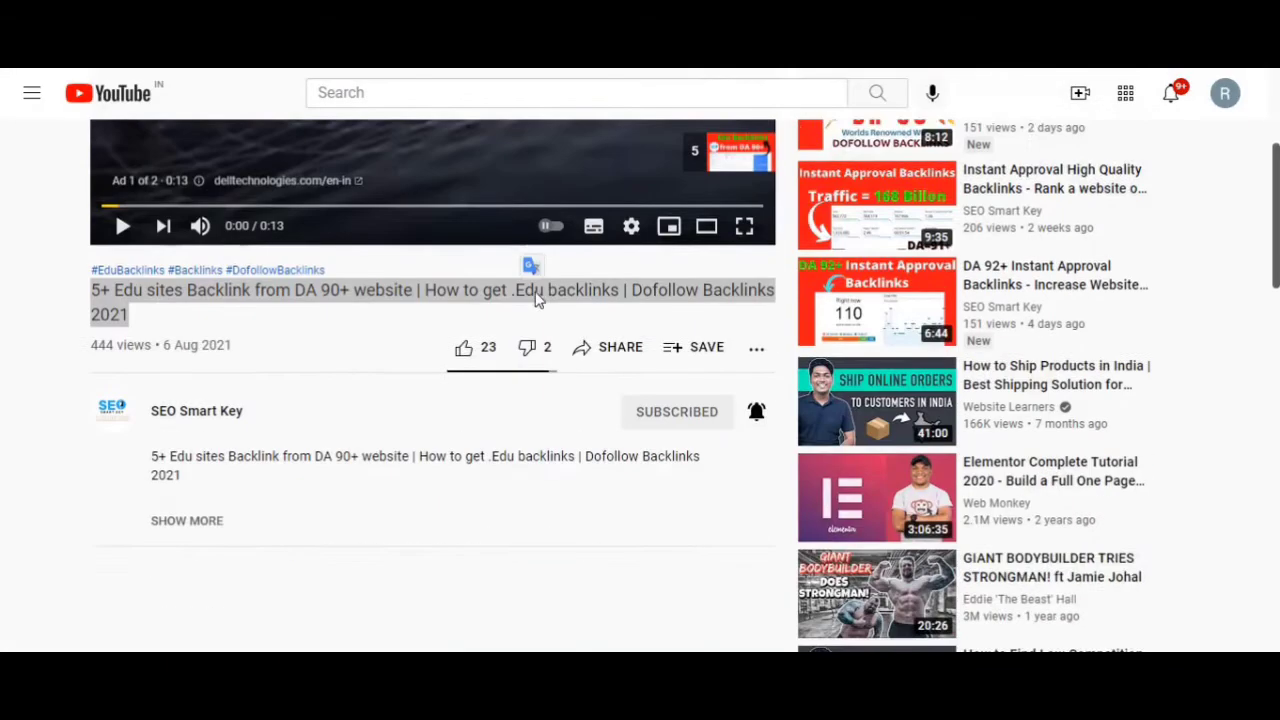
Step: Return to the YouTube video, expand its description and look through the whole text and its links
{"action": "scroll", "coordinate": [537, 300], "scroll_direction": "down", "scroll_amount": 1}
{"action": "left_click", "coordinate": [188, 426]}
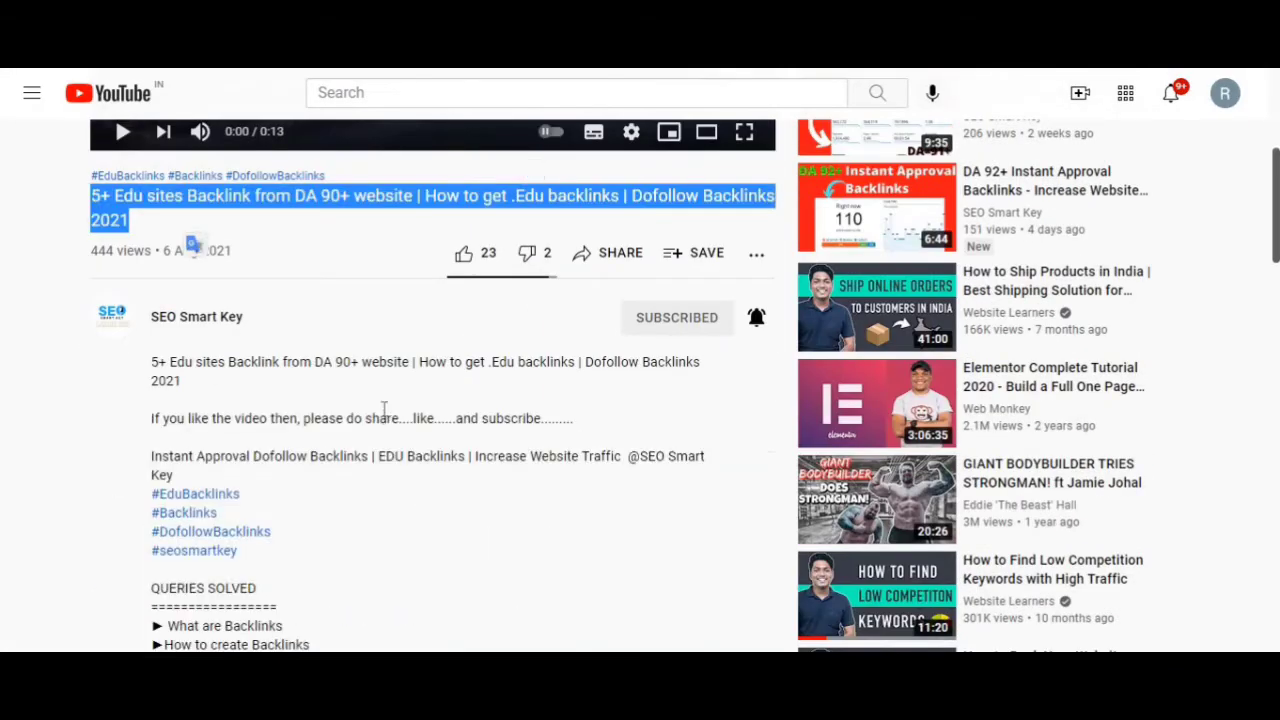
{"action": "left_click", "coordinate": [157, 361]}
{"action": "scroll", "coordinate": [407, 432], "scroll_direction": "down", "scroll_amount": 11}
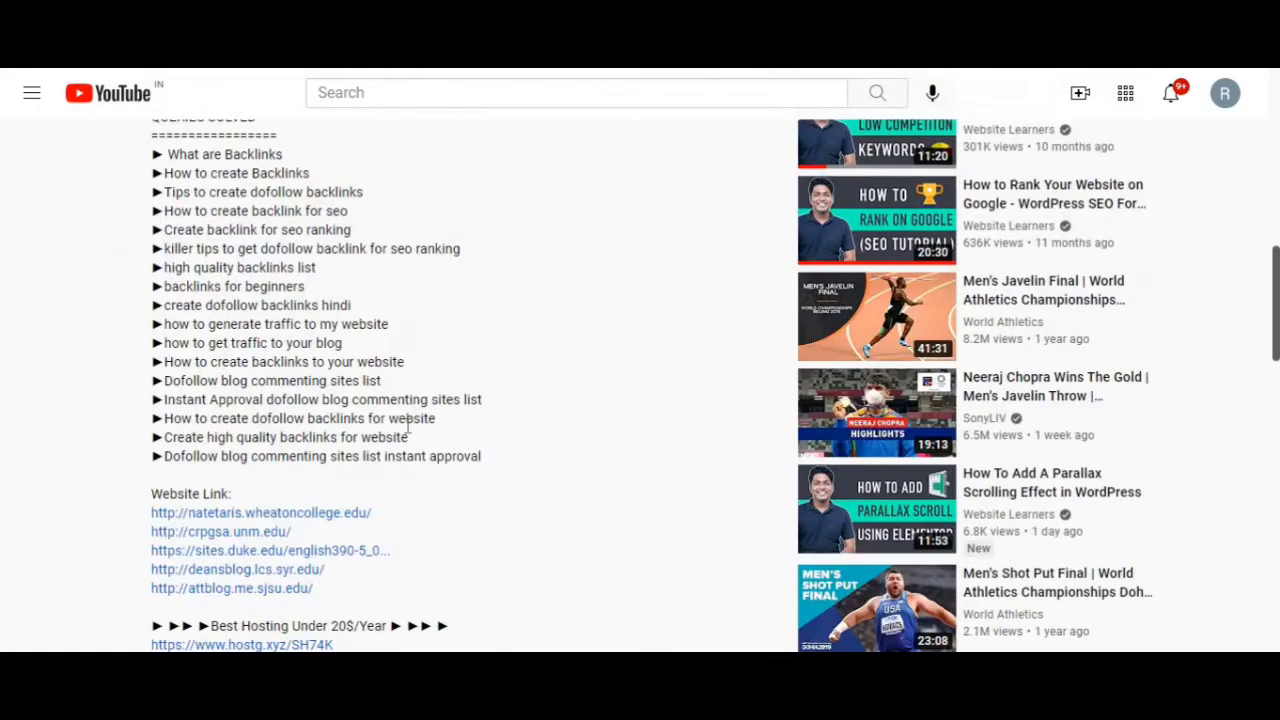
{"action": "scroll", "coordinate": [407, 432], "scroll_direction": "down", "scroll_amount": 8}
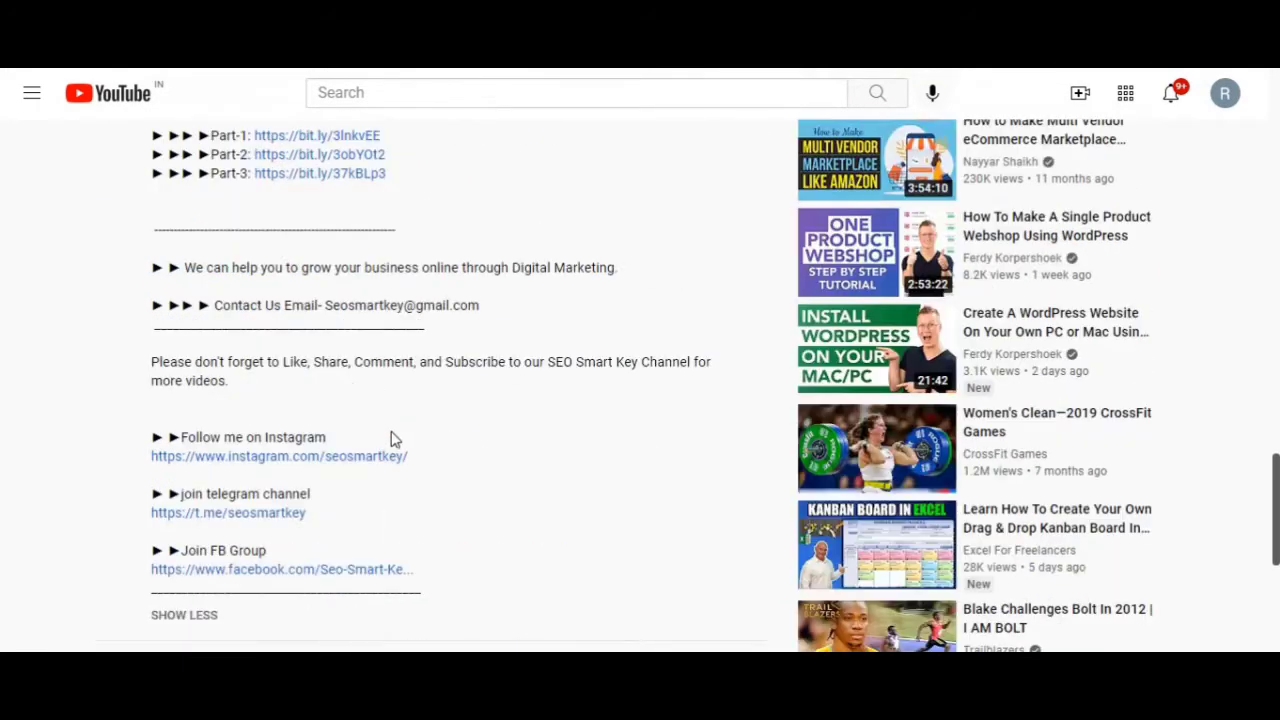
{"action": "scroll", "coordinate": [346, 381], "scroll_direction": "up", "scroll_amount": 9}
{"action": "scroll", "coordinate": [346, 381], "scroll_direction": "up", "scroll_amount": 7}
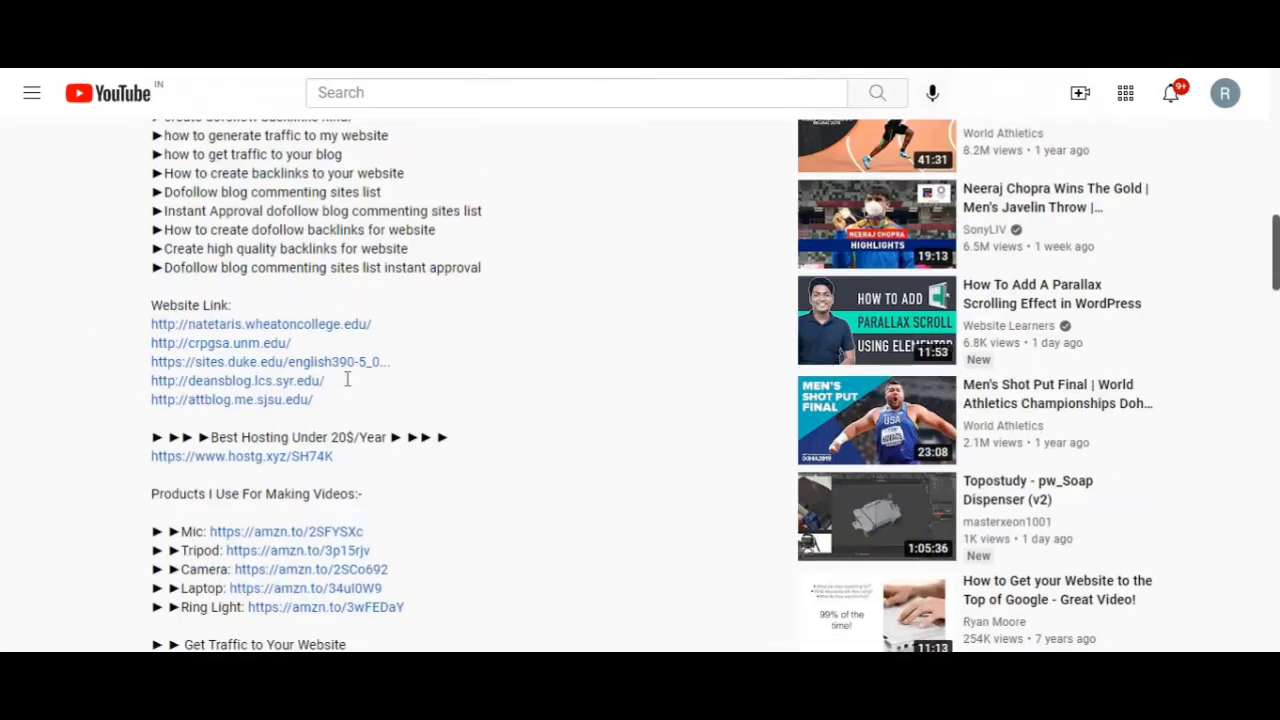
{"action": "scroll", "coordinate": [346, 381], "scroll_direction": "up", "scroll_amount": 4}
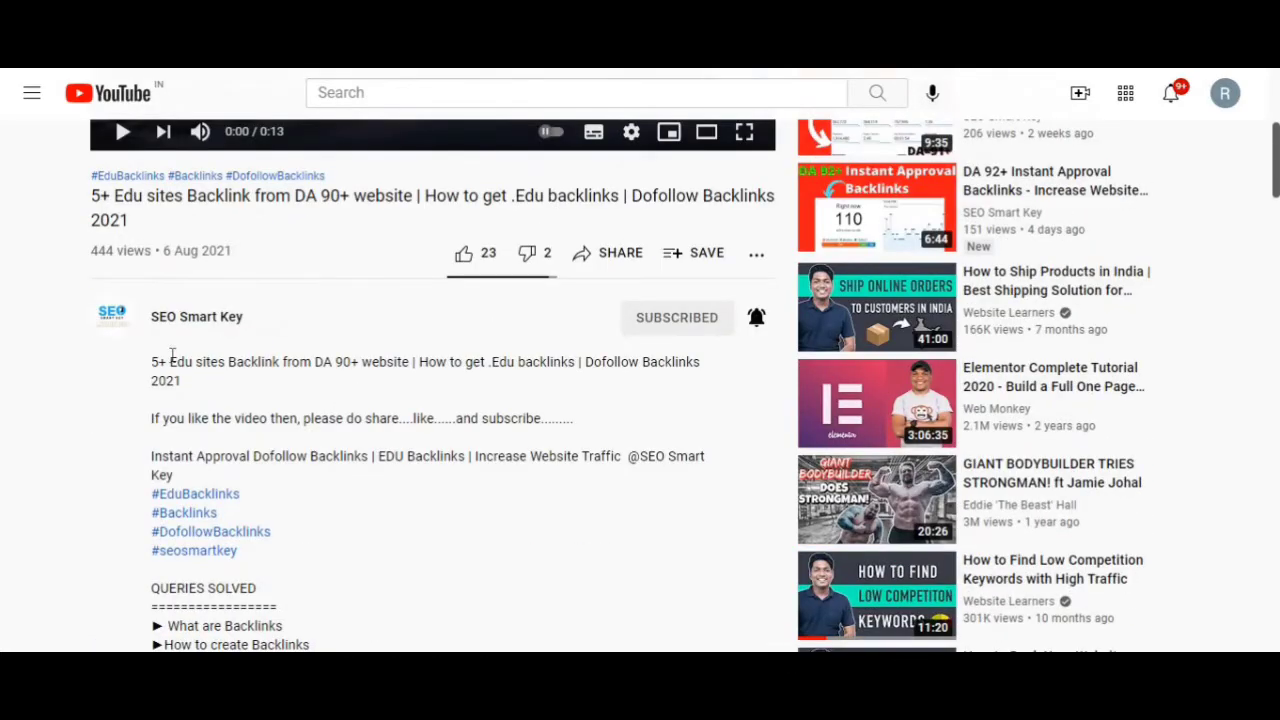
Step: Copy the video description's text, starting from its opening title line
{"action": "triple_click", "coordinate": [173, 357]}
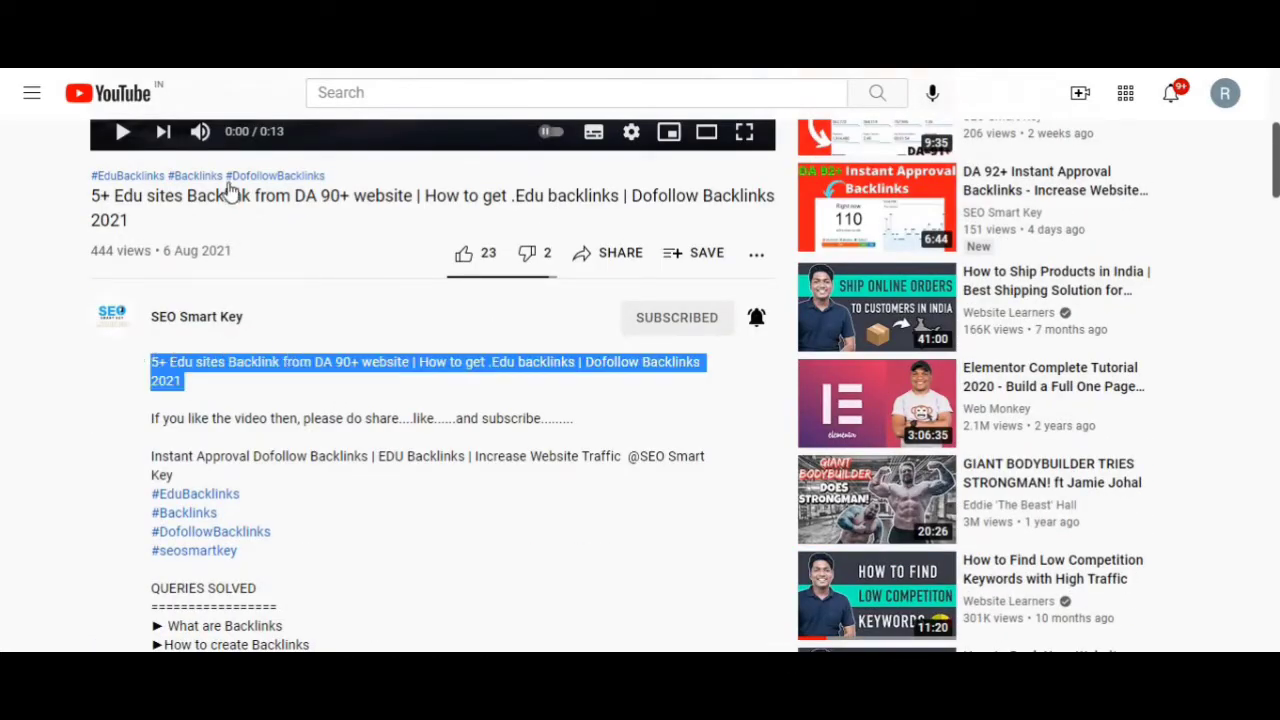
{"action": "key", "text": "shift+Down"}
{"action": "key", "text": "shift+Down"}
{"action": "key", "text": "shift+Down"}
{"action": "key", "text": "shift+Down"}
{"action": "key", "text": "shift+Down"}
{"action": "key", "text": "ctrl+c"}
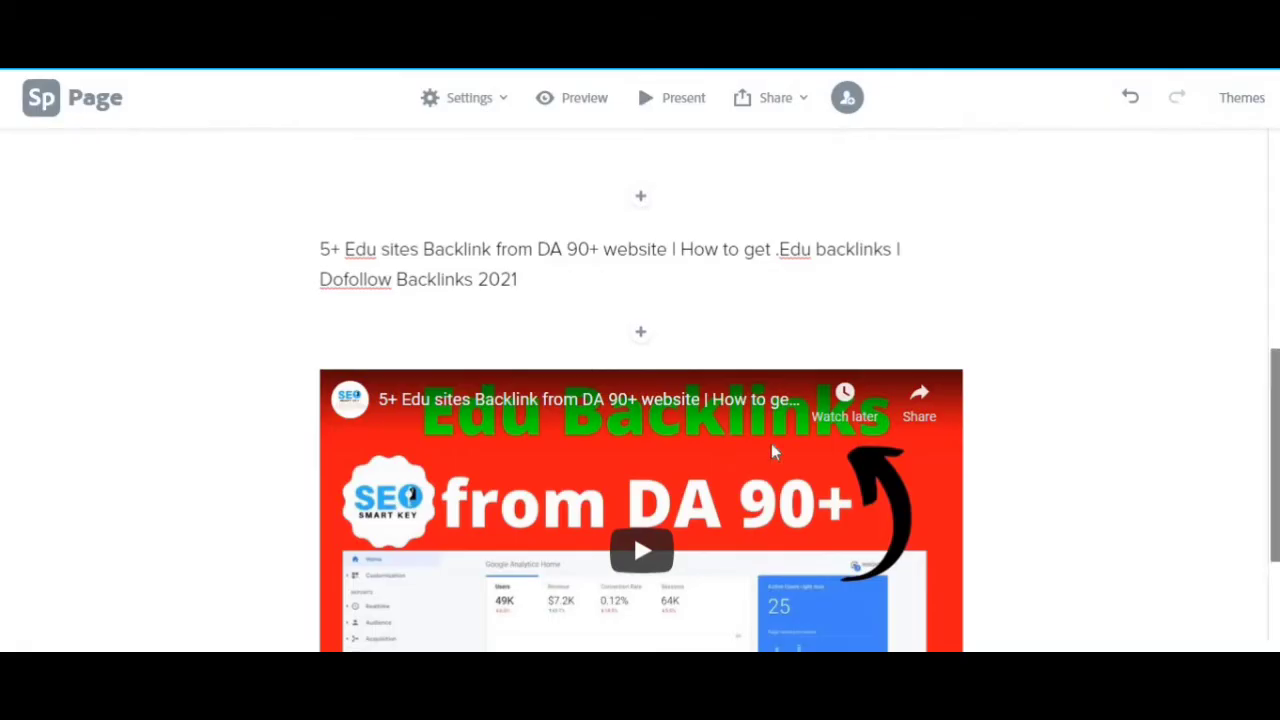
Step: Return to the Adobe Spark page and add a text block below the embedded video with the copied description
{"action": "scroll", "coordinate": [700, 520], "scroll_direction": "down", "scroll_amount": 2}
{"action": "left_click", "coordinate": [626, 593]}
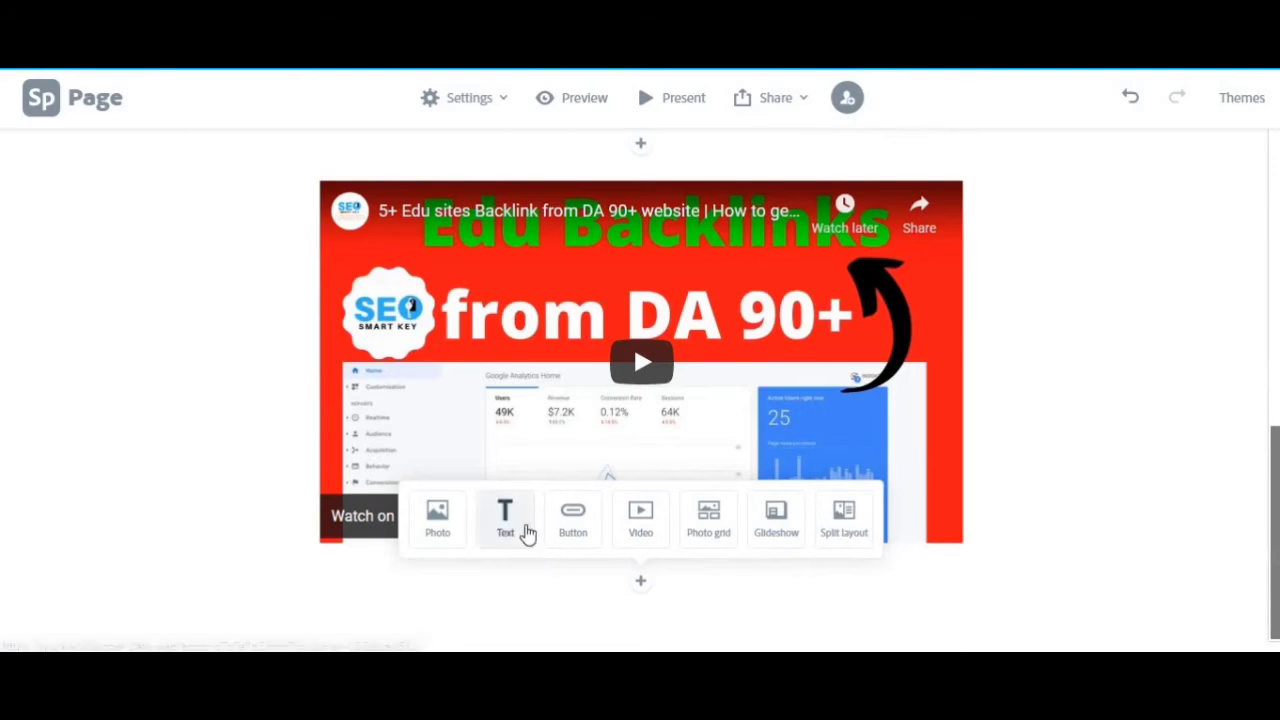
{"action": "left_click", "coordinate": [524, 530]}
{"action": "key", "text": "ctrl+v"}
Step: Start publishing the page with a shareable link and set its category to Education
{"action": "scroll", "coordinate": [775, 535], "scroll_direction": "up", "scroll_amount": 10}
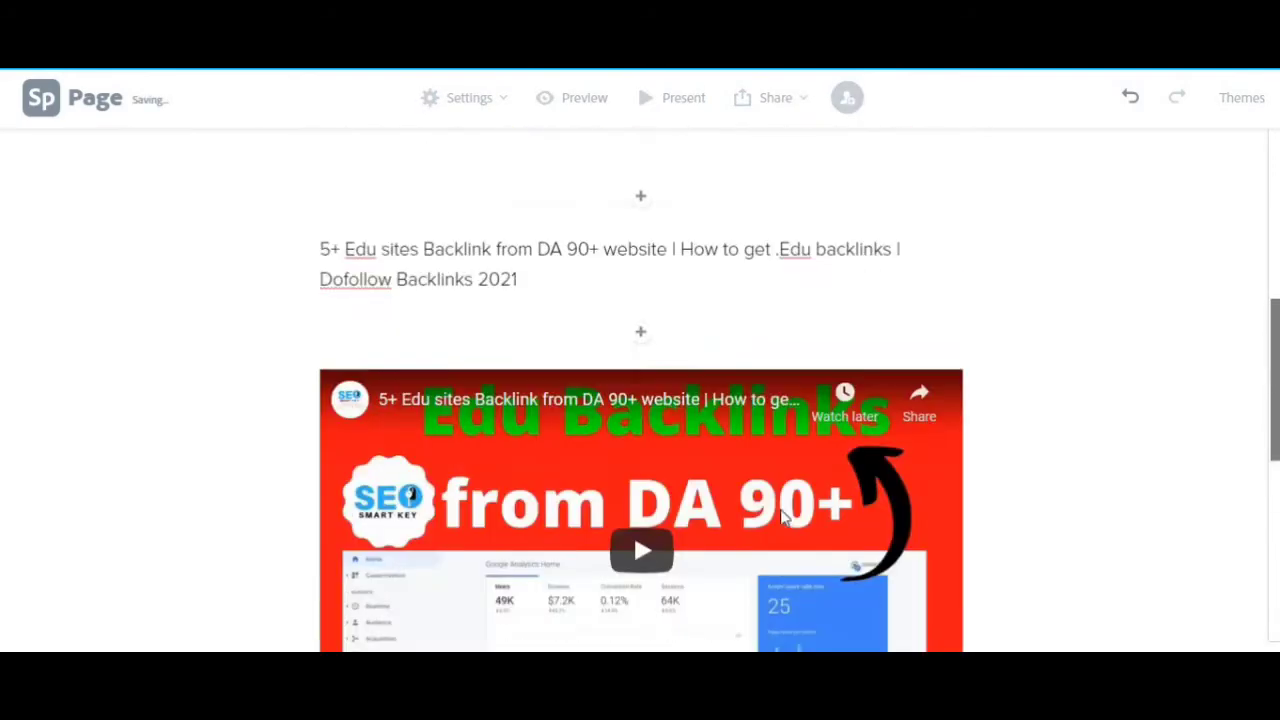
{"action": "left_click", "coordinate": [790, 97]}
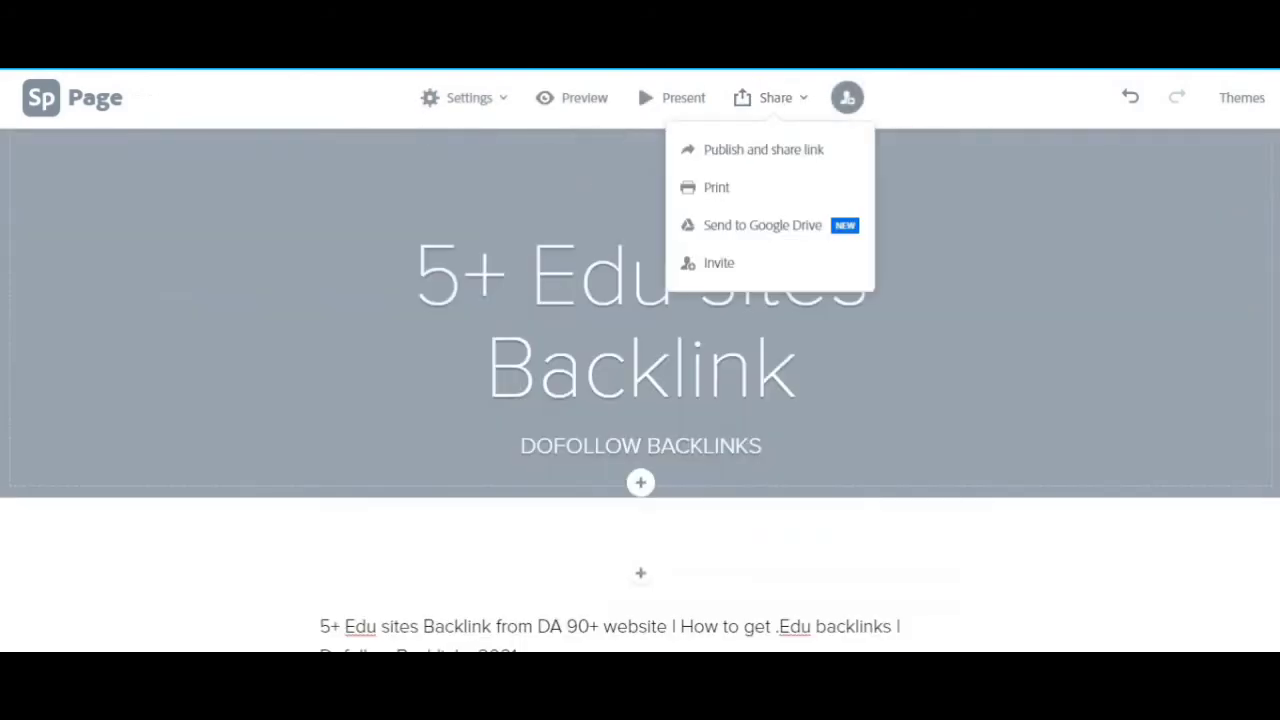
{"action": "left_click", "coordinate": [766, 160]}
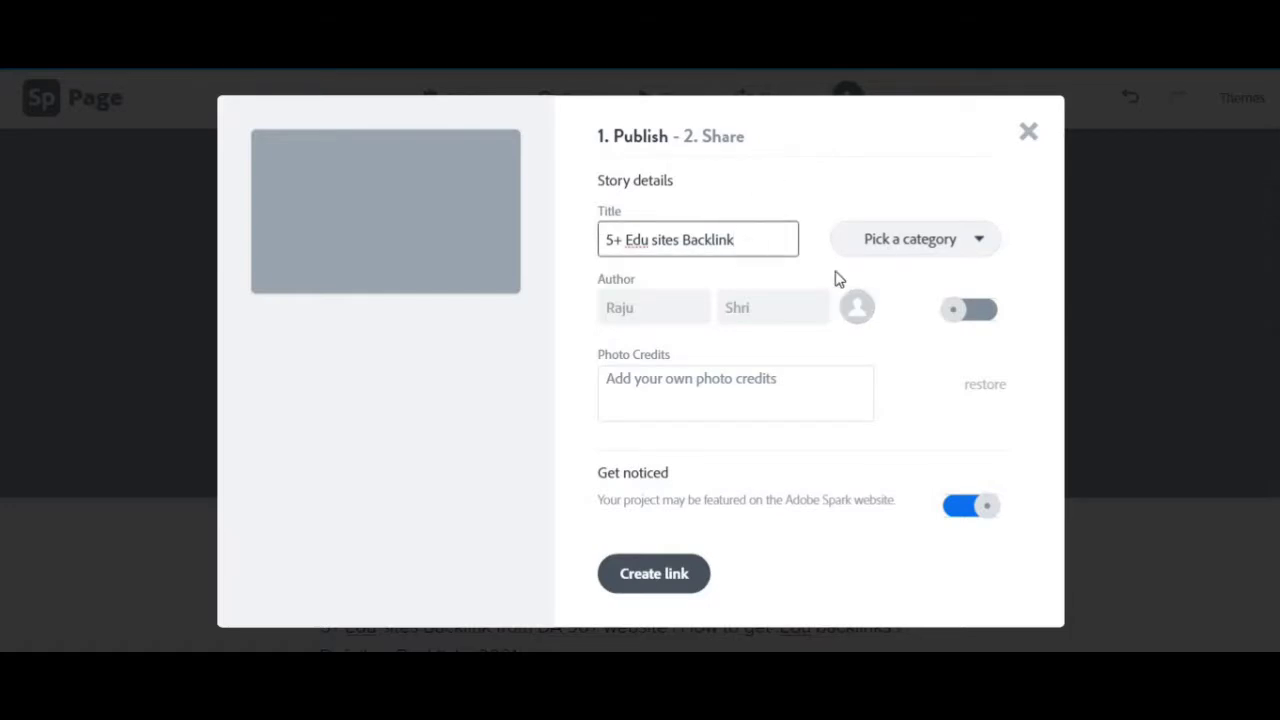
{"action": "left_click", "coordinate": [877, 238]}
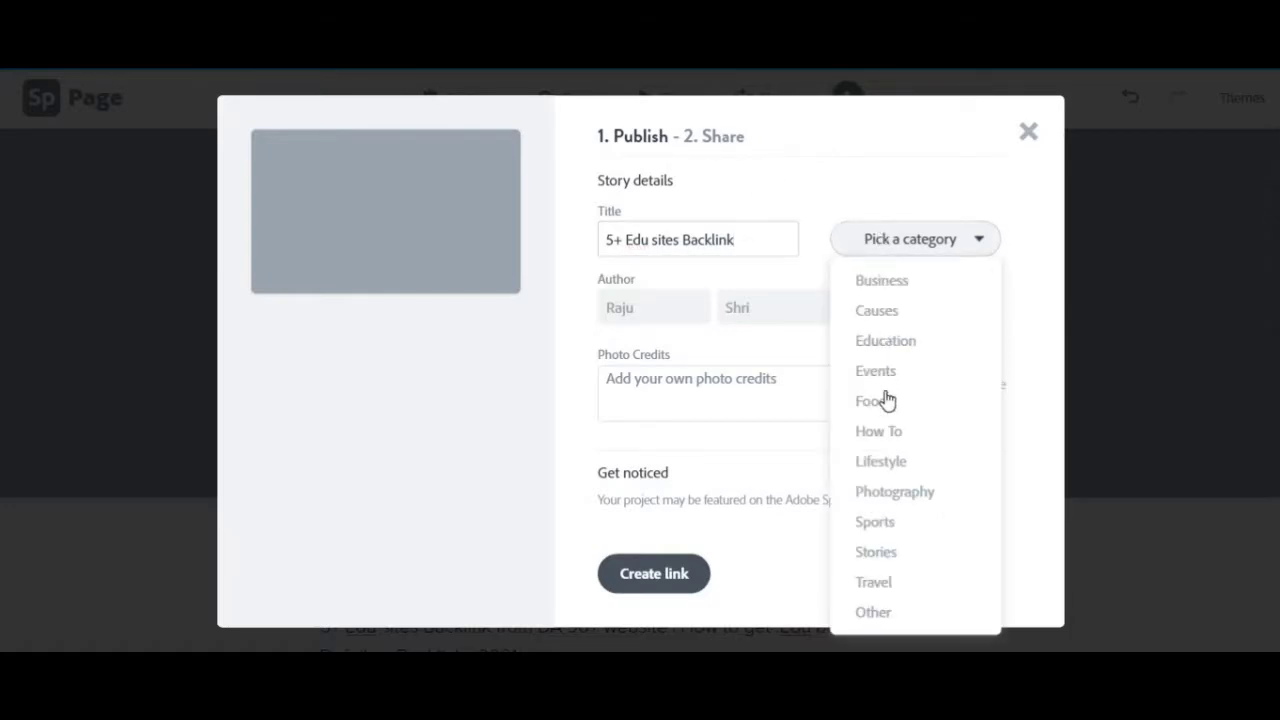
{"action": "left_click", "coordinate": [917, 341]}
{"action": "left_click", "coordinate": [757, 390]}
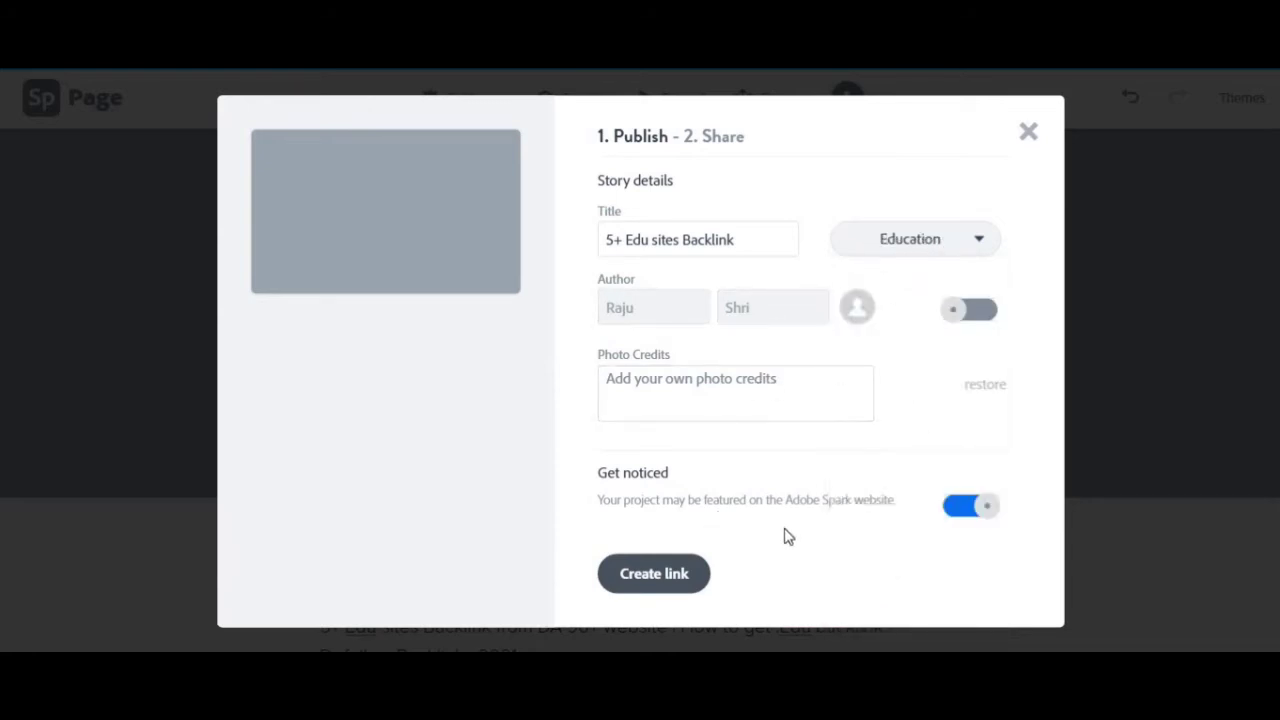
Step: Create the page's shareable link and open it in a maximized incognito window
{"action": "left_click", "coordinate": [632, 576]}
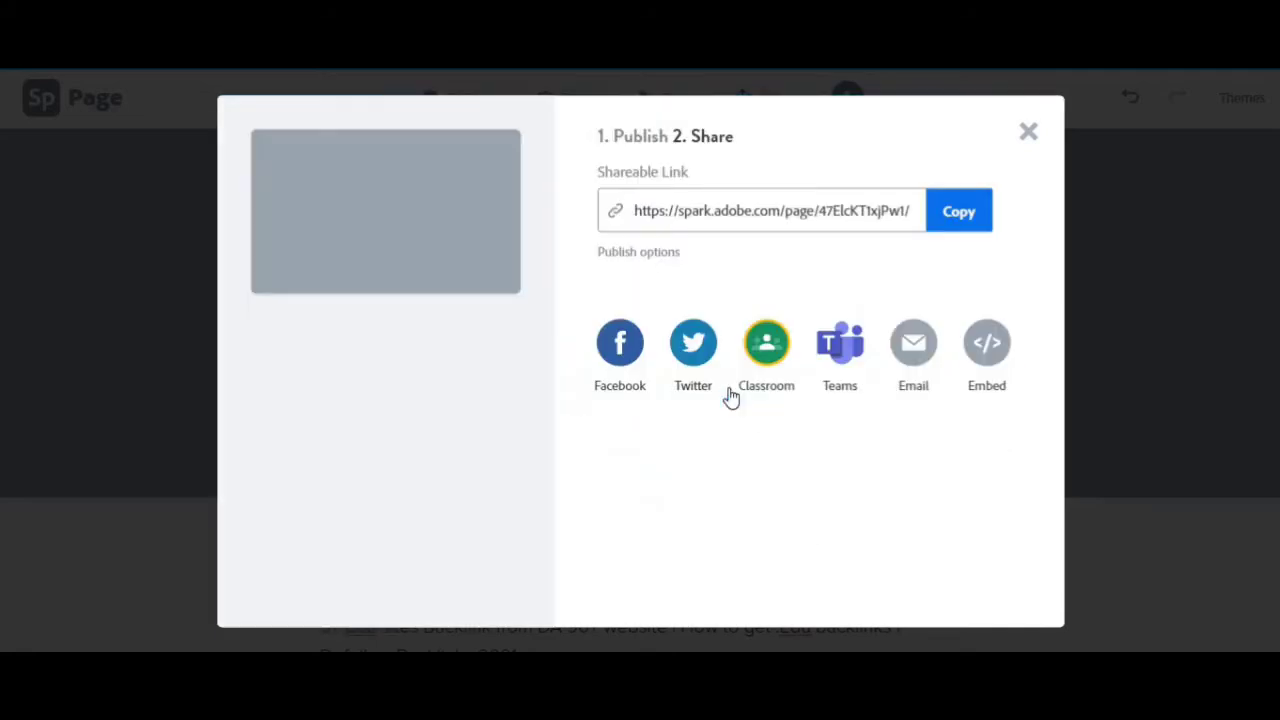
{"action": "left_click", "coordinate": [945, 215]}
{"action": "key", "text": "alt+f"}
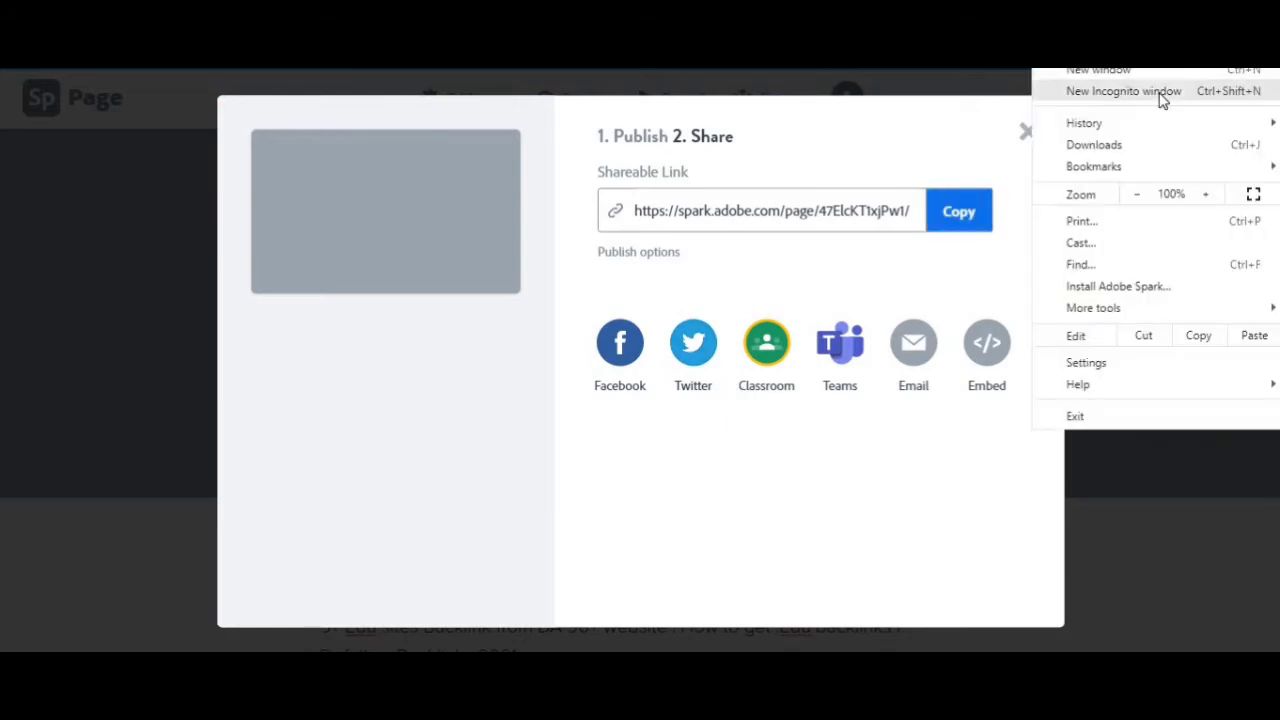
{"action": "left_click", "coordinate": [1157, 97]}
{"action": "key", "text": "ctrl+v"}
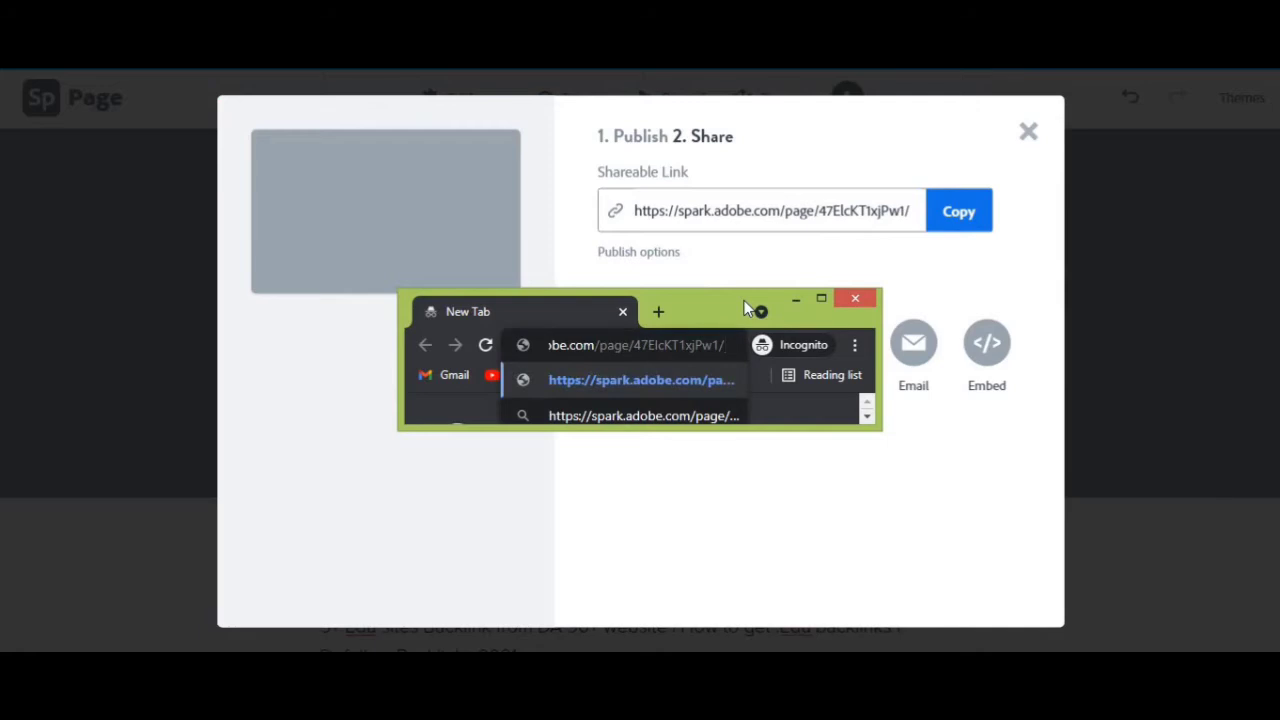
{"action": "key", "text": "Return"}
{"action": "left_click", "coordinate": [821, 298]}
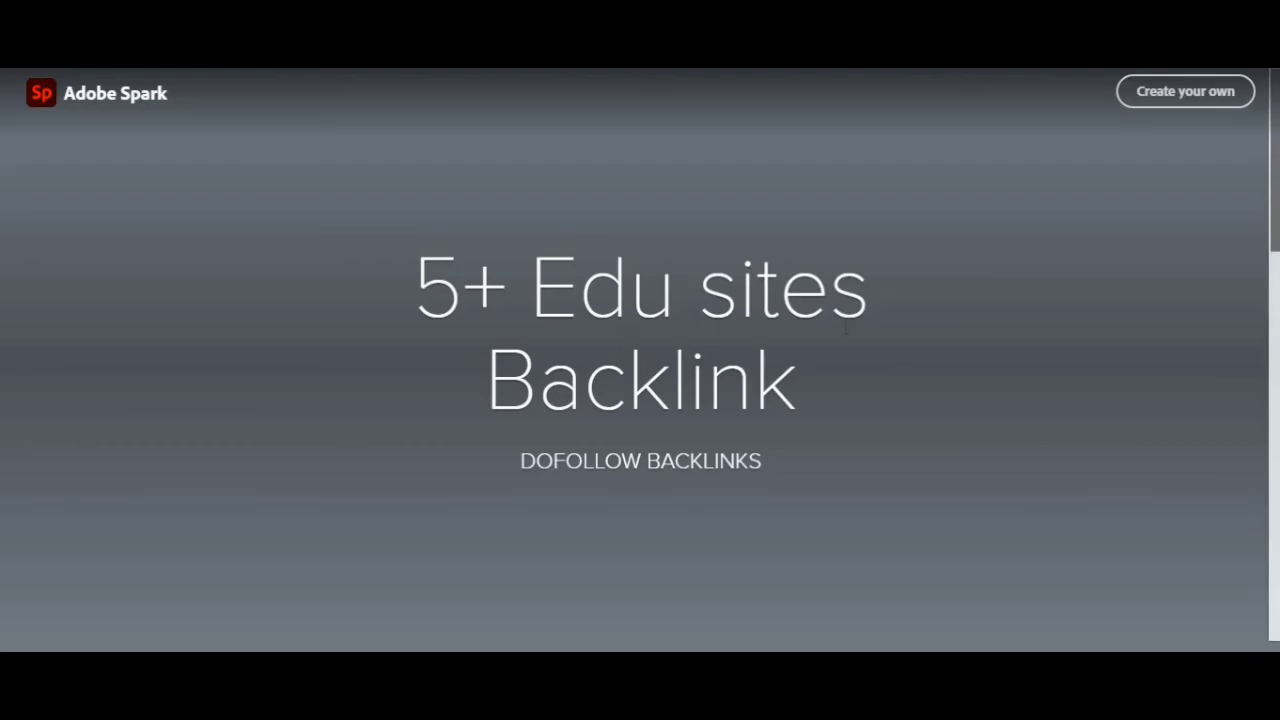
Step: Look through the published page from its title to the footer, checking the texts above and below the video
{"action": "scroll", "coordinate": [846, 327], "scroll_direction": "down", "scroll_amount": 10}
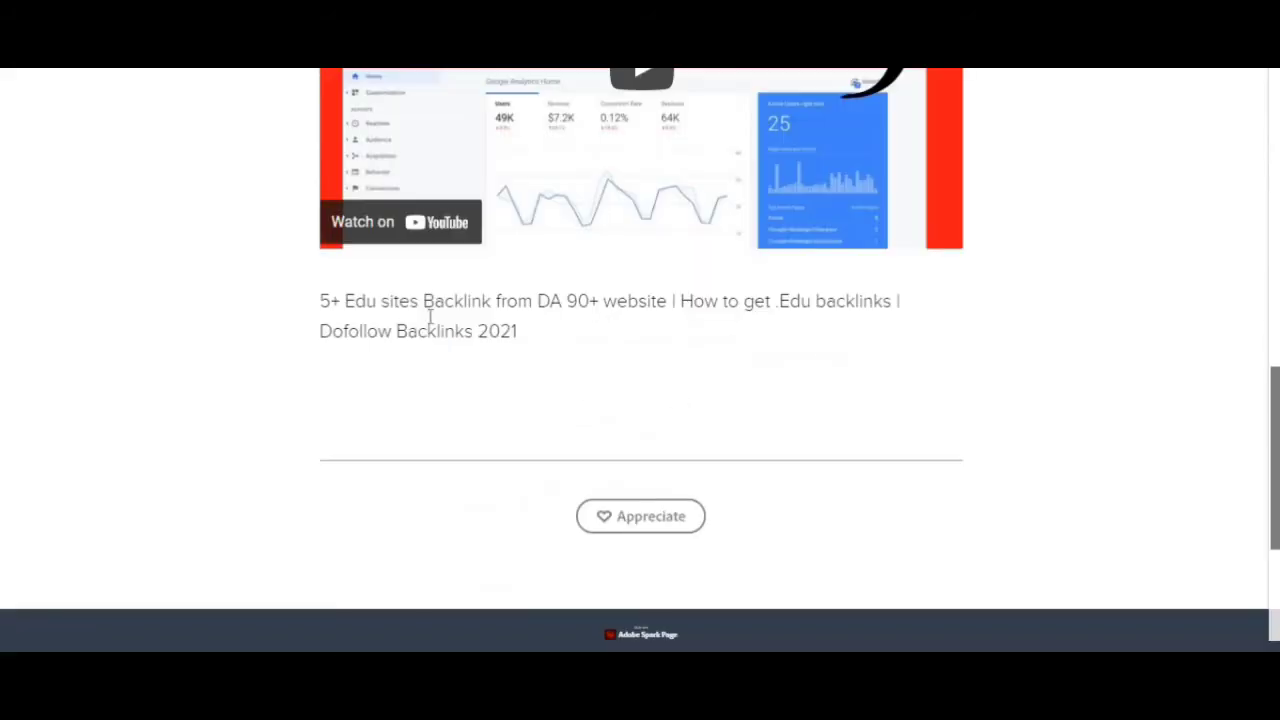
{"action": "scroll", "coordinate": [1017, 337], "scroll_direction": "down", "scroll_amount": 3}
{"action": "scroll", "coordinate": [1017, 337], "scroll_direction": "up", "scroll_amount": 5}
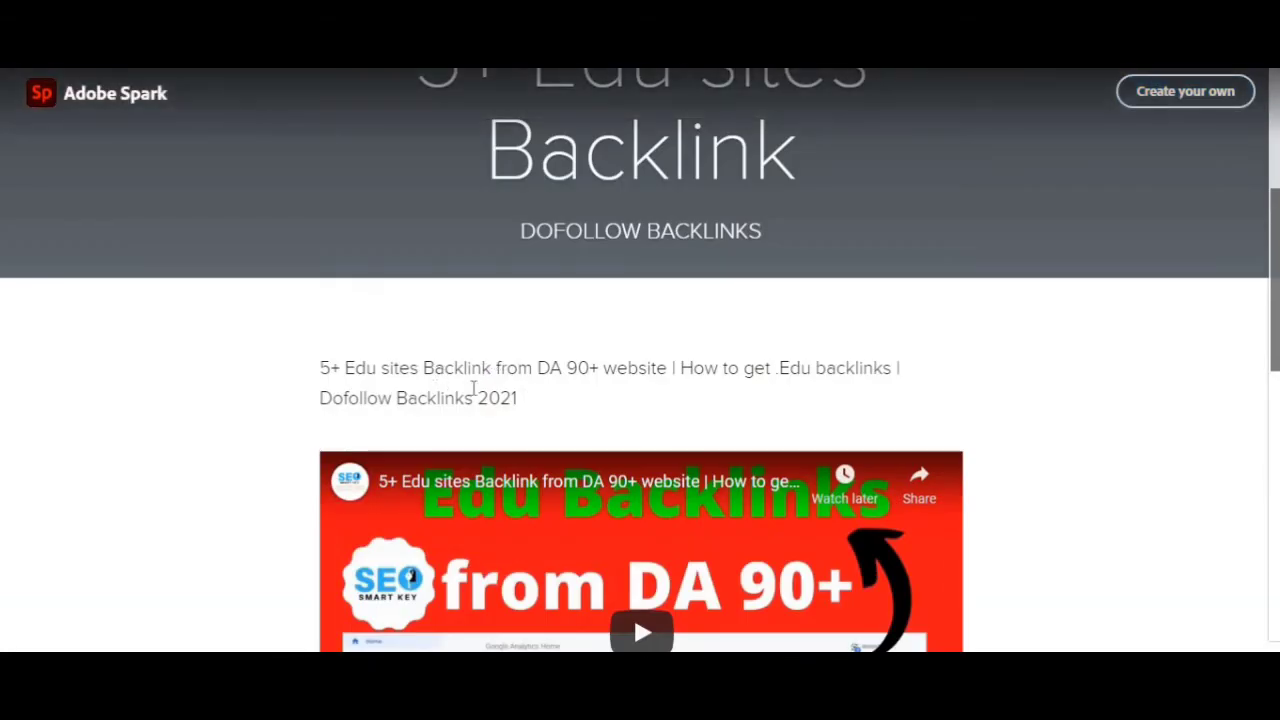
{"action": "scroll", "coordinate": [528, 380], "scroll_direction": "down", "scroll_amount": 6}
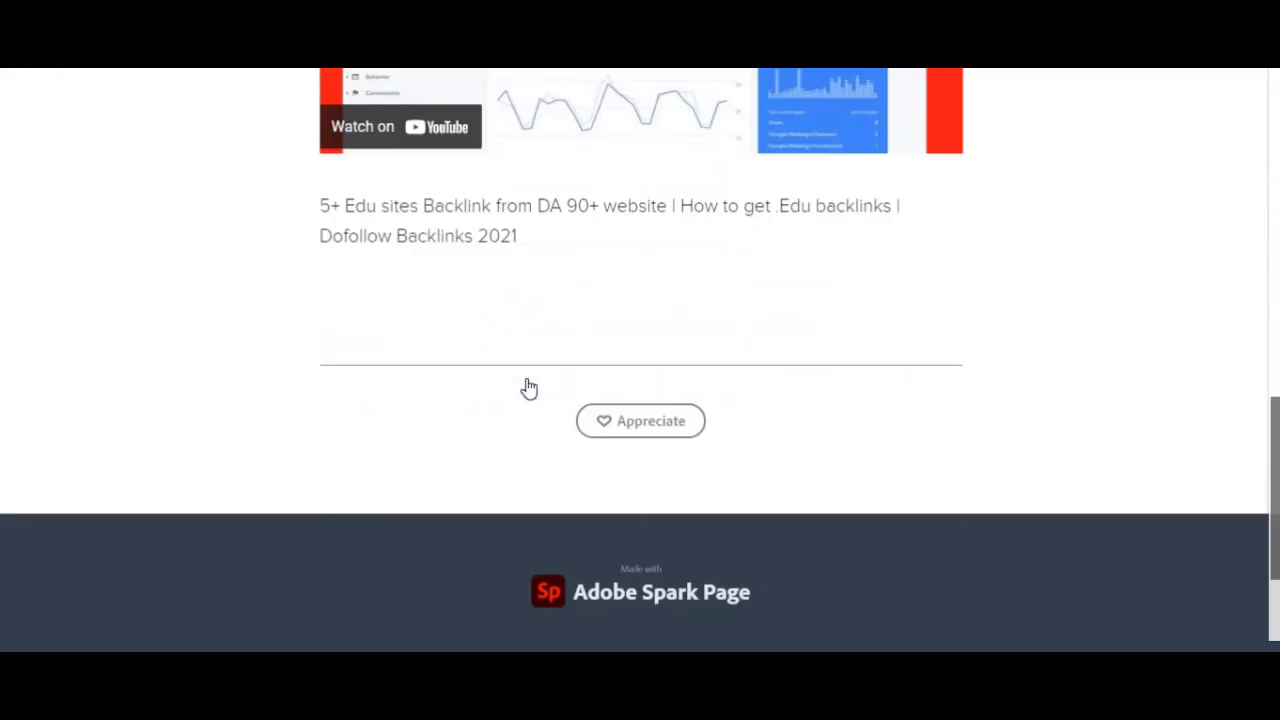
{"action": "scroll", "coordinate": [540, 450], "scroll_direction": "up", "scroll_amount": 2}
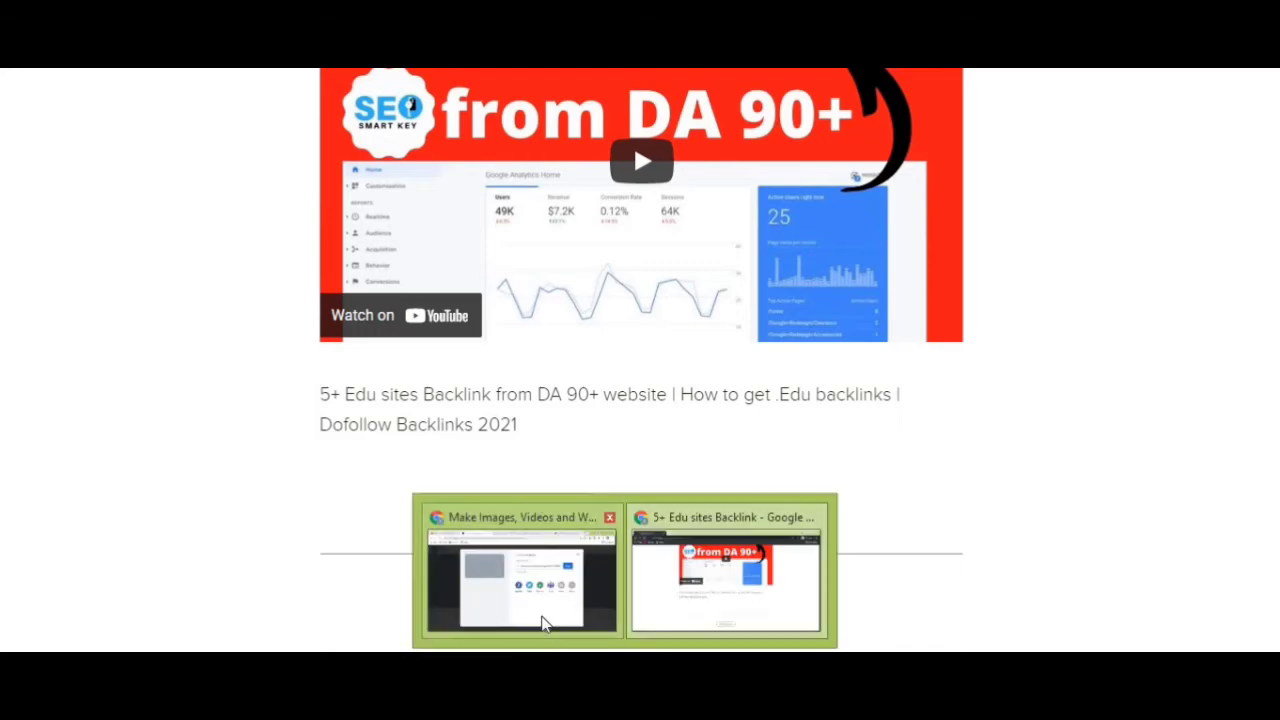
Step: Return to the page editor, dismiss the open dialogs and place the cursor in the text above the video
{"action": "left_click", "coordinate": [540, 600]}
{"action": "left_click", "coordinate": [1028, 131]}
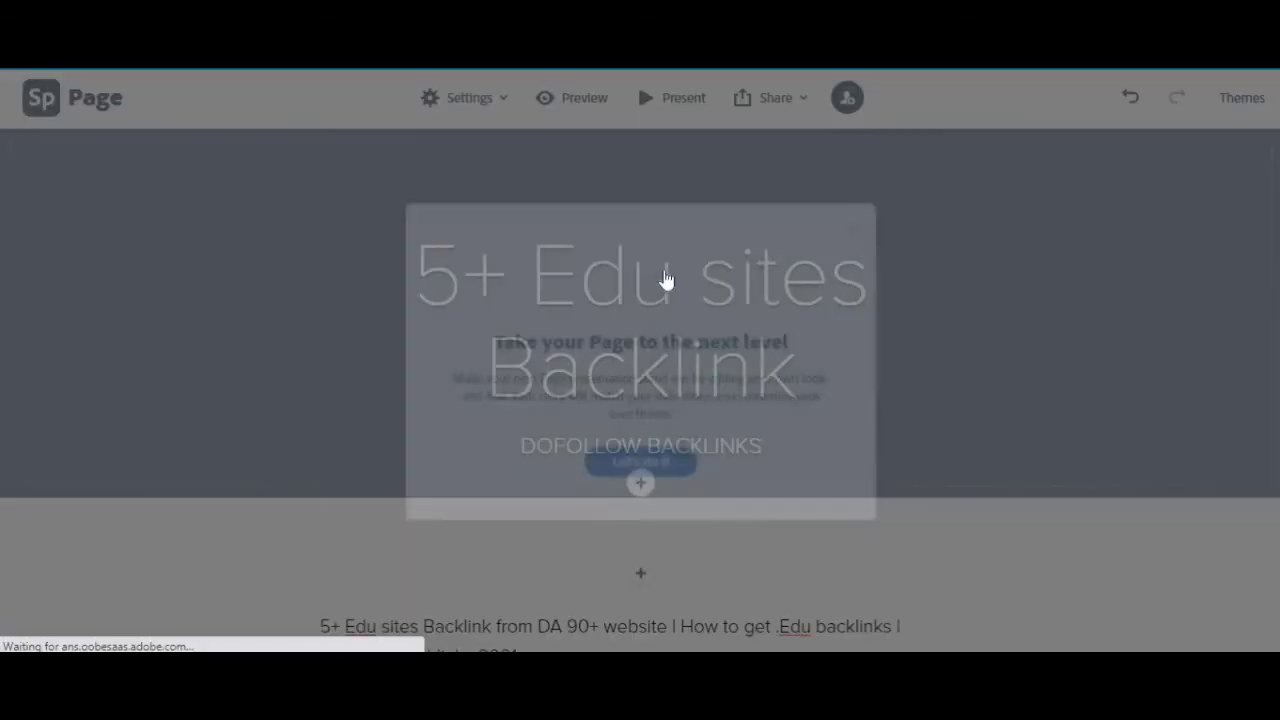
{"action": "left_click", "coordinate": [855, 140]}
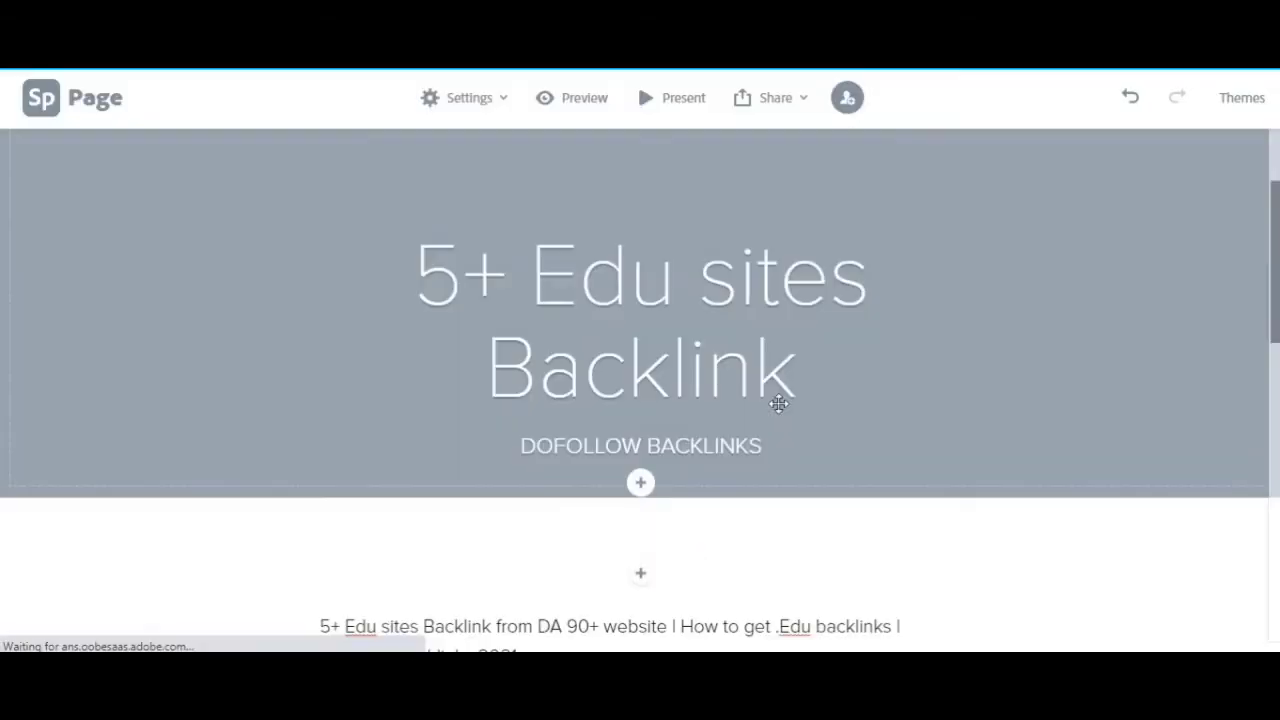
{"action": "scroll", "coordinate": [771, 400], "scroll_direction": "down", "scroll_amount": 5}
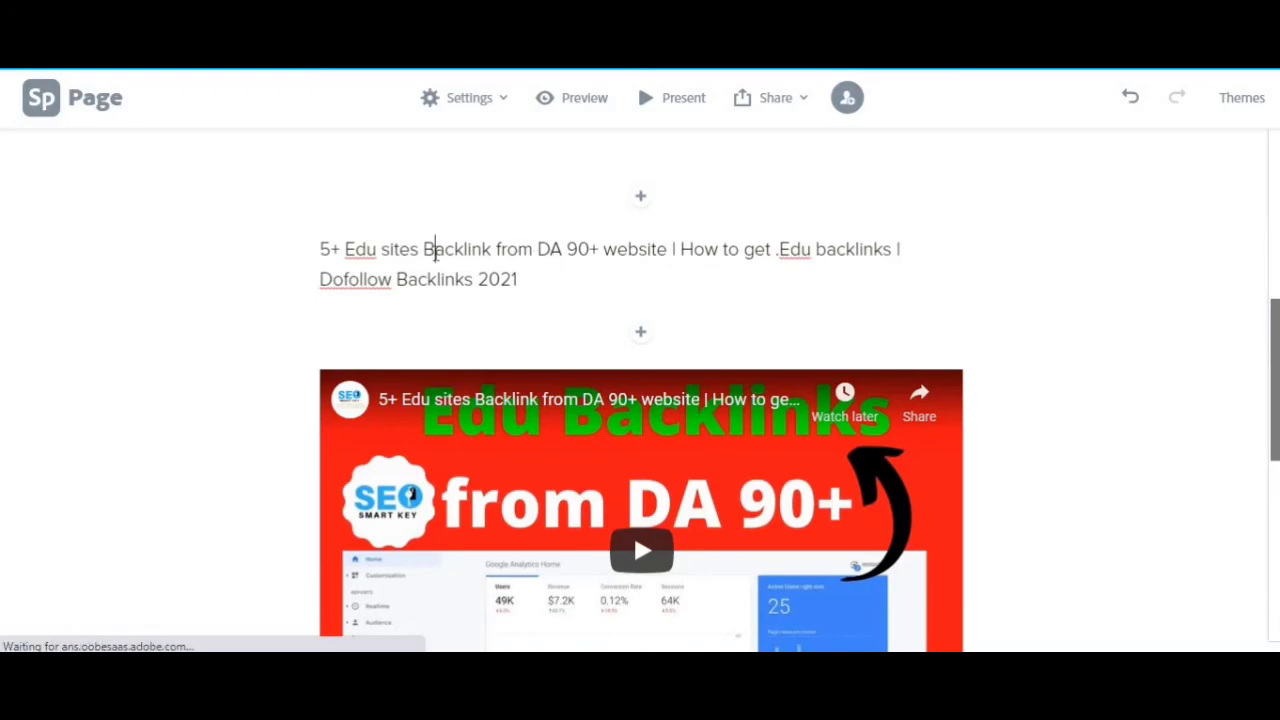
{"action": "left_click", "coordinate": [435, 249]}
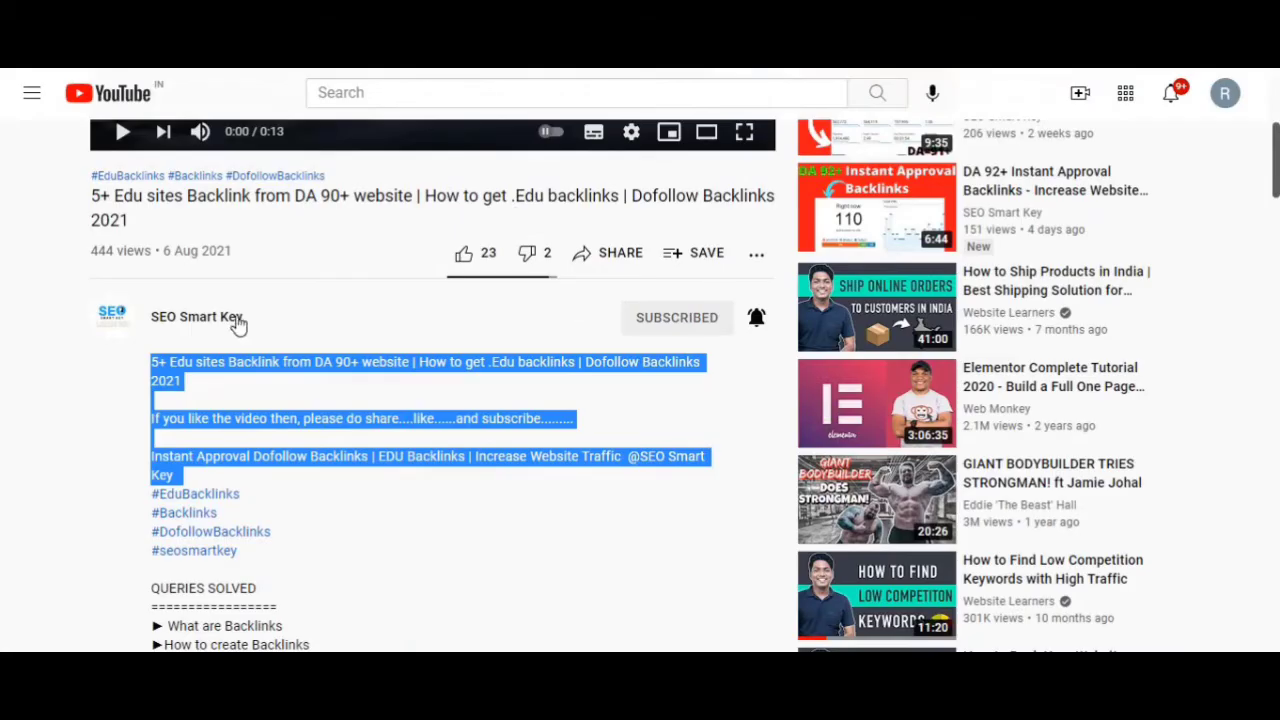
Step: Go to the SEO Smart Key channel's playlists on YouTube and open the Do-Follow playlist in a new tab
{"action": "left_click", "coordinate": [215, 322]}
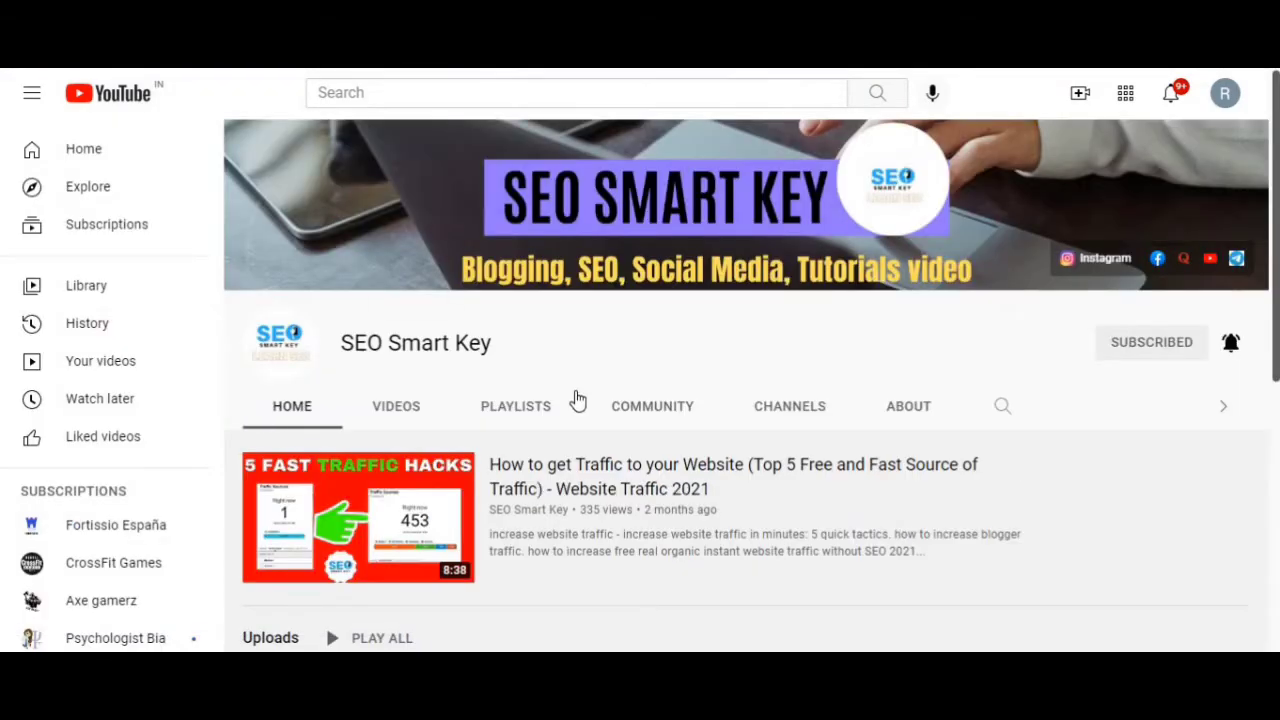
{"action": "left_click", "coordinate": [514, 406]}
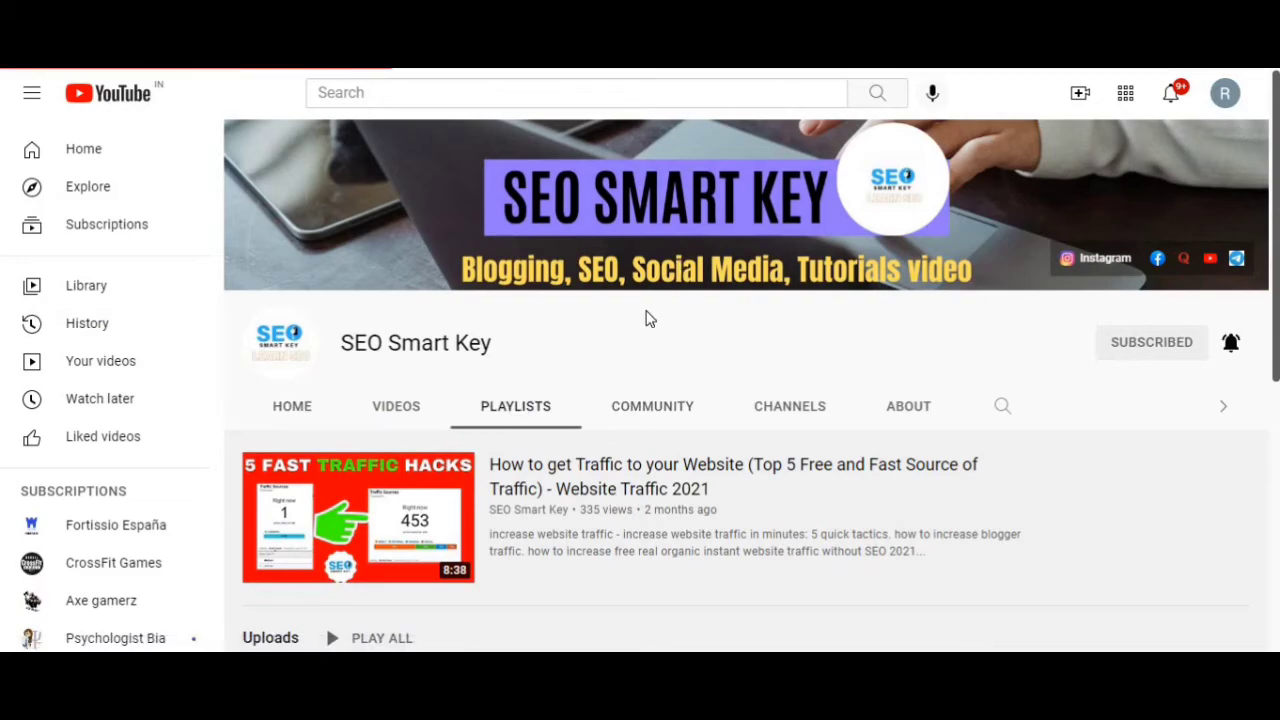
{"action": "scroll", "coordinate": [591, 200], "scroll_direction": "down", "scroll_amount": 5}
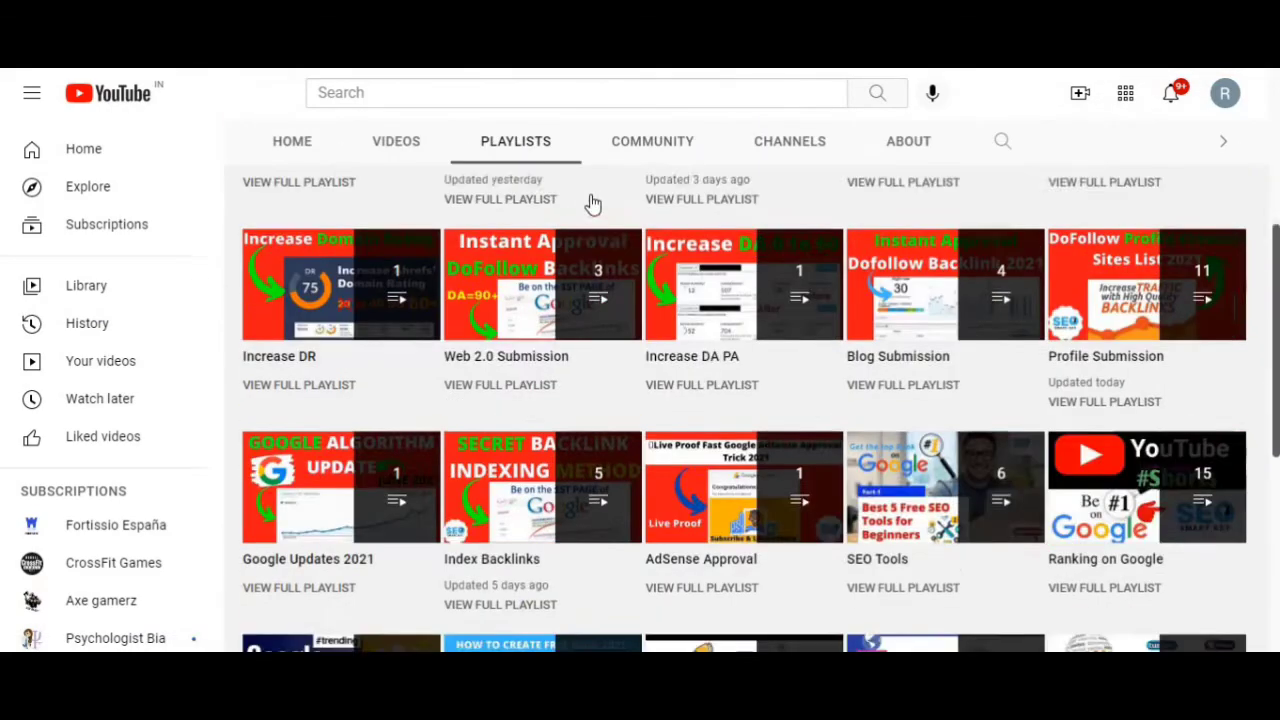
{"action": "scroll", "coordinate": [591, 200], "scroll_direction": "down", "scroll_amount": 2}
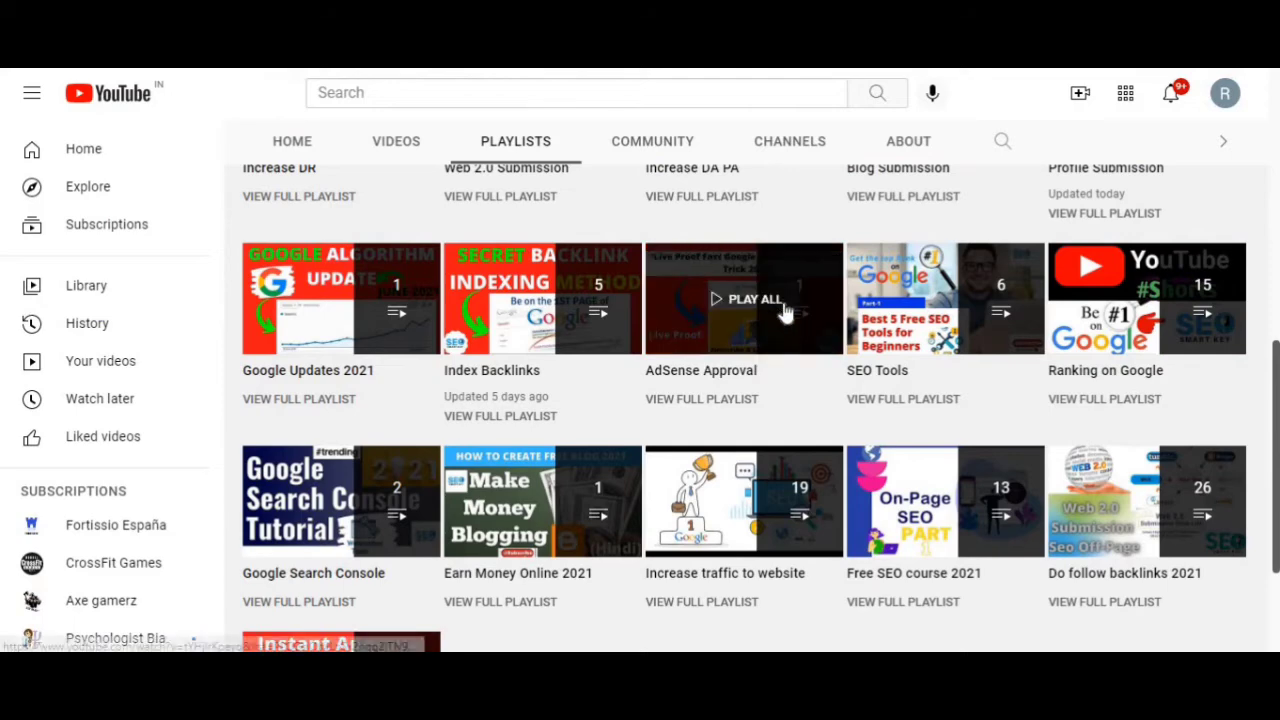
{"action": "scroll", "coordinate": [785, 313], "scroll_direction": "down", "scroll_amount": 2}
{"action": "right_click", "coordinate": [320, 477]}
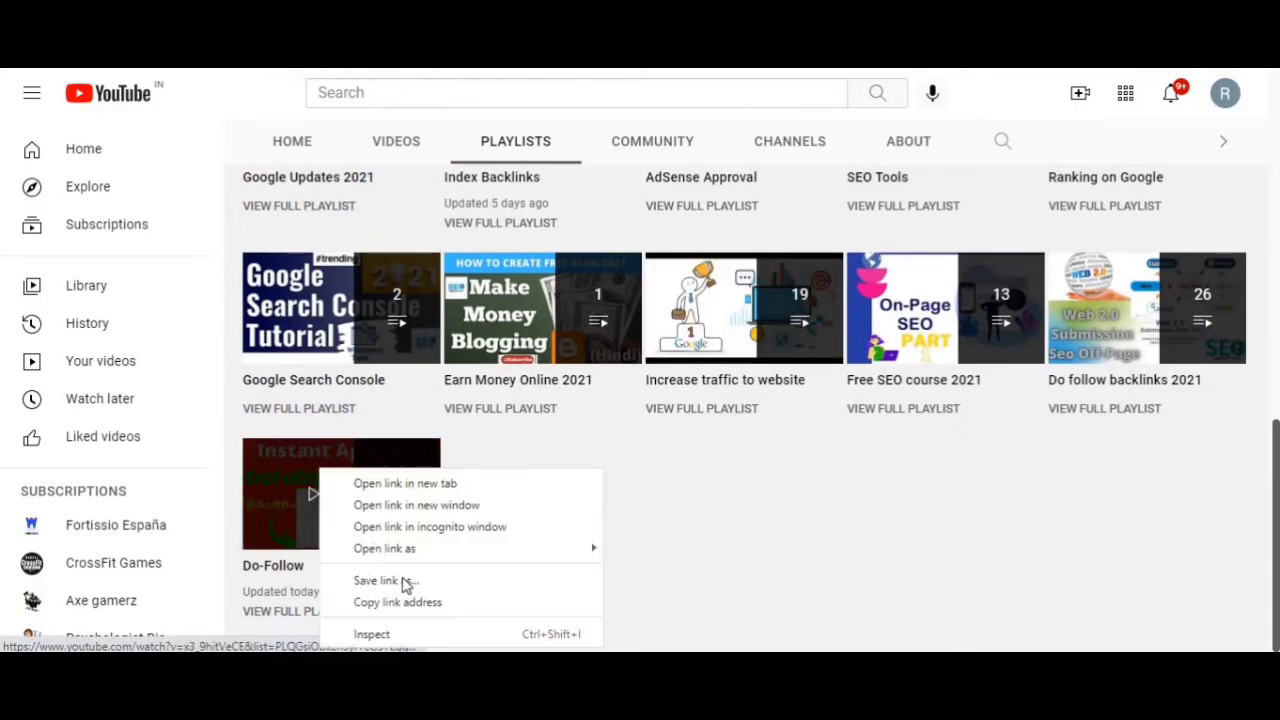
{"action": "left_click", "coordinate": [434, 490]}
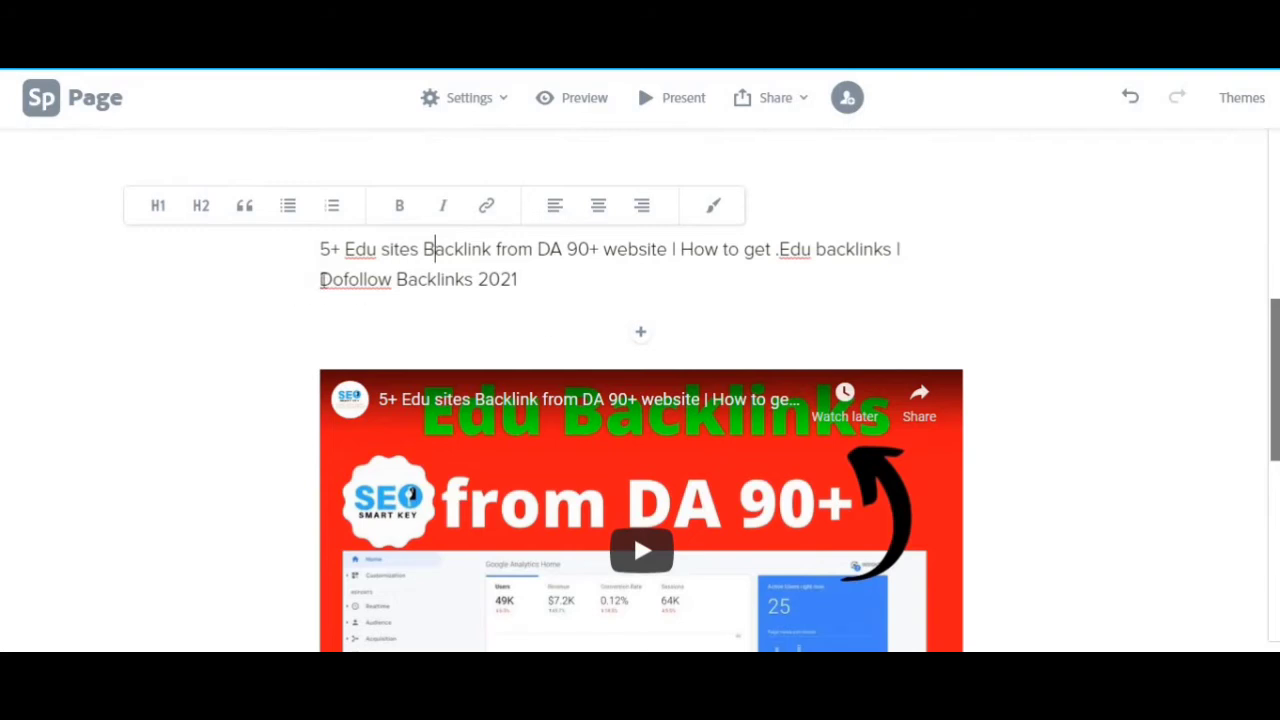
Step: Link the words "Dofollow Backlinks 2021" in the text above the video to the copied address
{"action": "left_click_drag", "start_coordinate": [321, 280], "coordinate": [517, 281]}
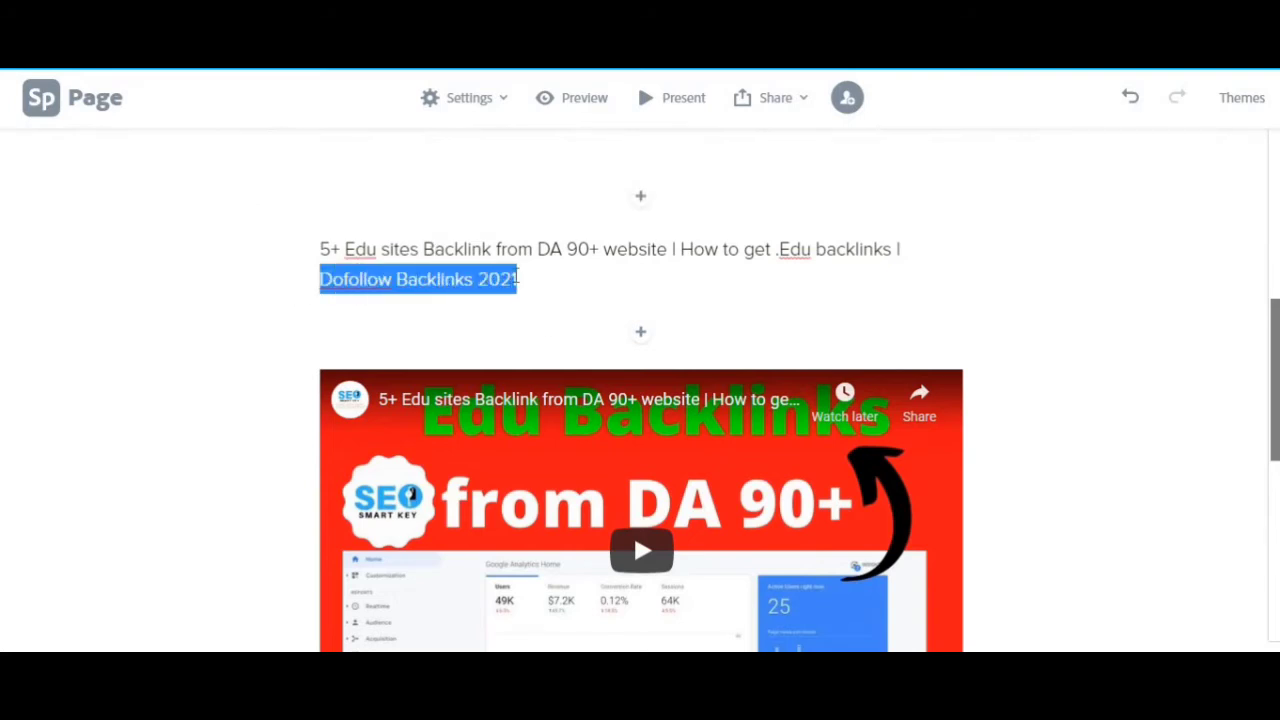
{"action": "left_click", "coordinate": [470, 236]}
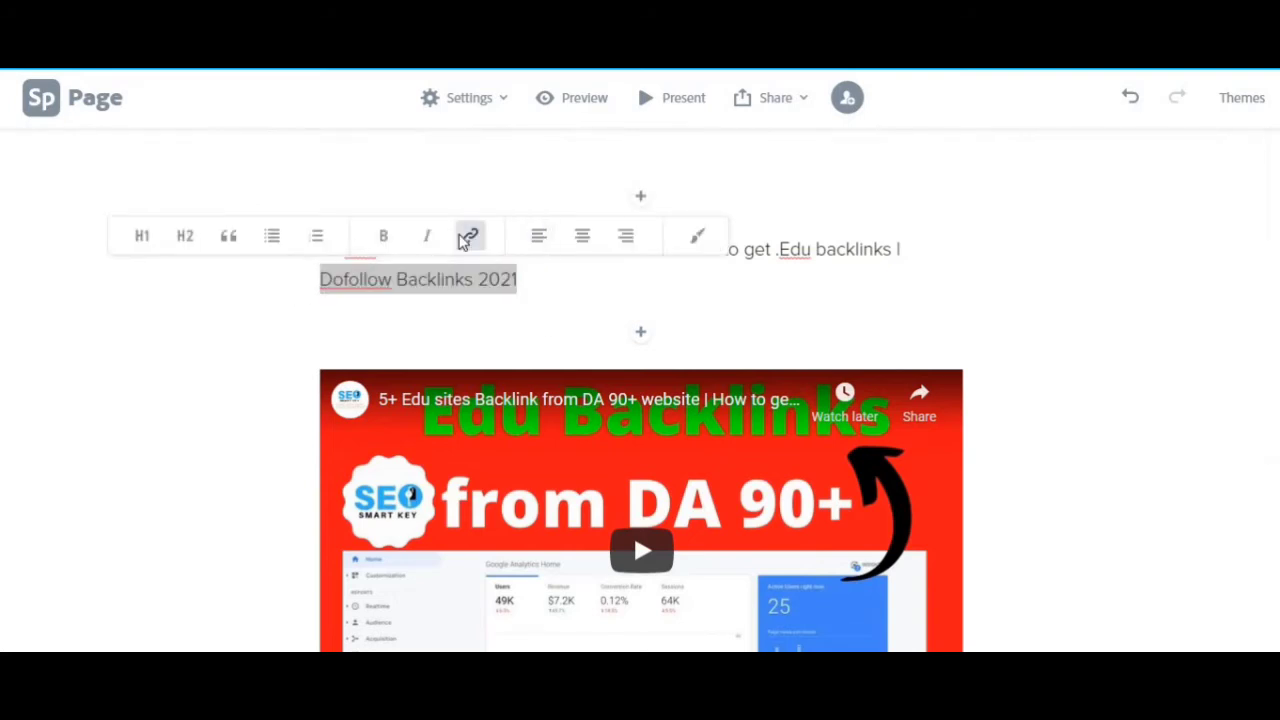
{"action": "key", "text": "ctrl+v"}
{"action": "left_click", "coordinate": [836, 527]}
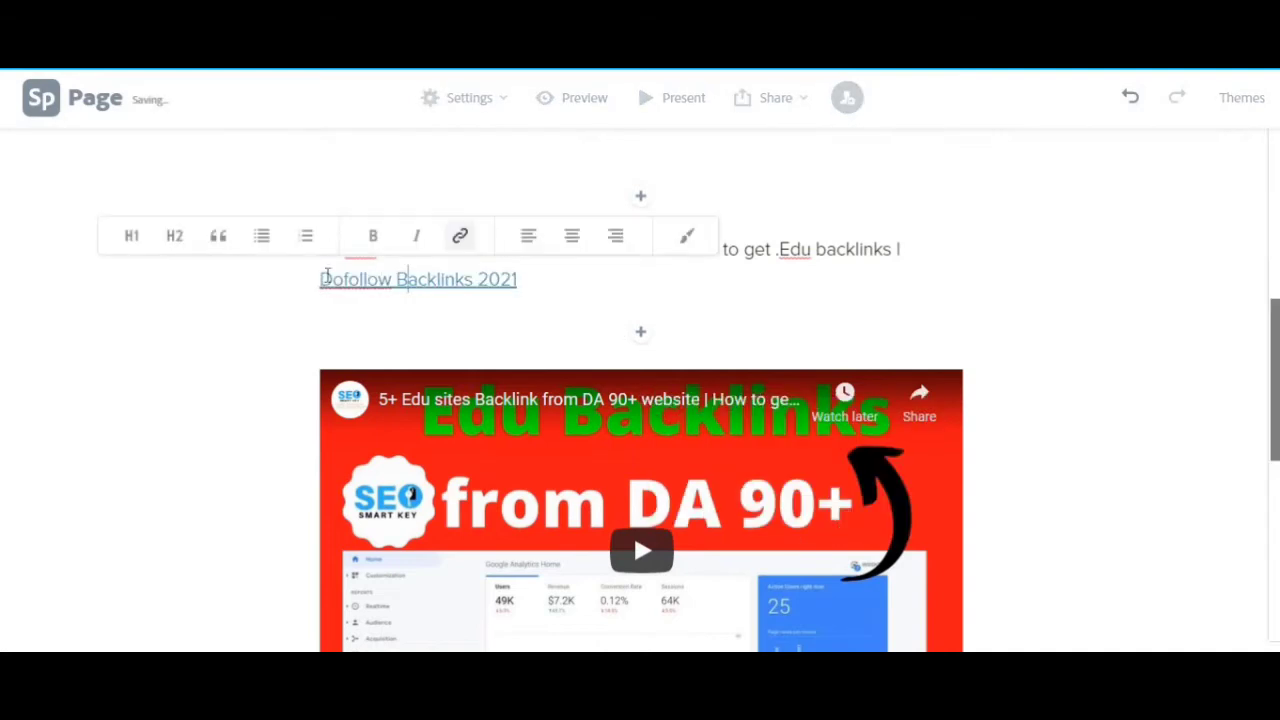
Step: Make the linked words "Dofollow Backlinks 2021" above the video bold
{"action": "left_click_drag", "start_coordinate": [327, 279], "coordinate": [543, 266]}
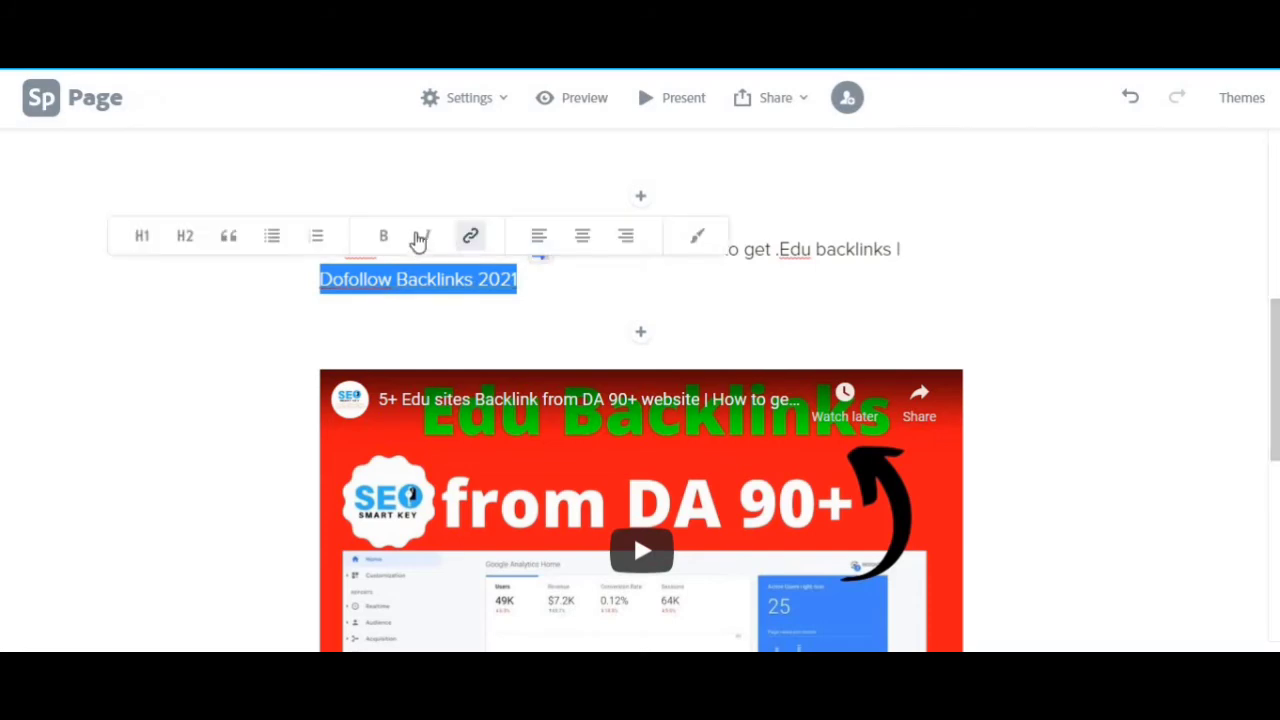
{"action": "left_click", "coordinate": [386, 238]}
{"action": "left_click", "coordinate": [983, 309]}
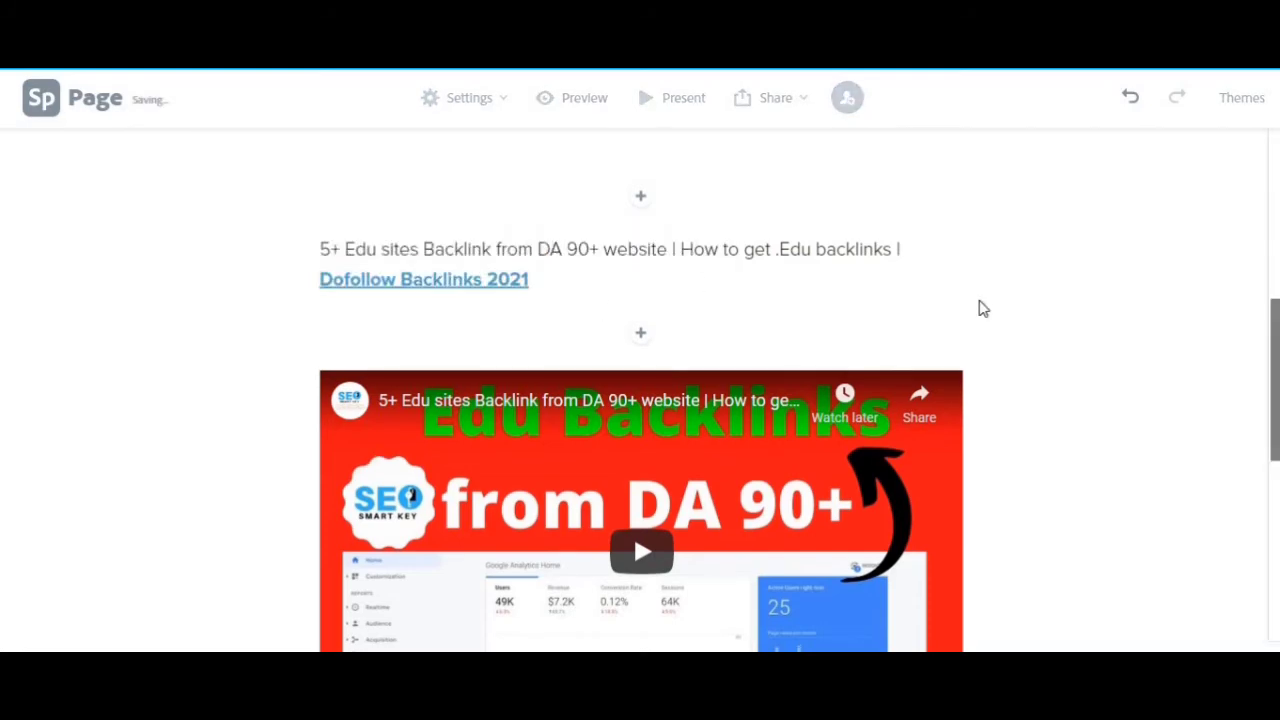
Step: Reopen the publish and share settings of the edited page and copy its shareable link
{"action": "scroll", "coordinate": [983, 309], "scroll_direction": "down", "scroll_amount": 5}
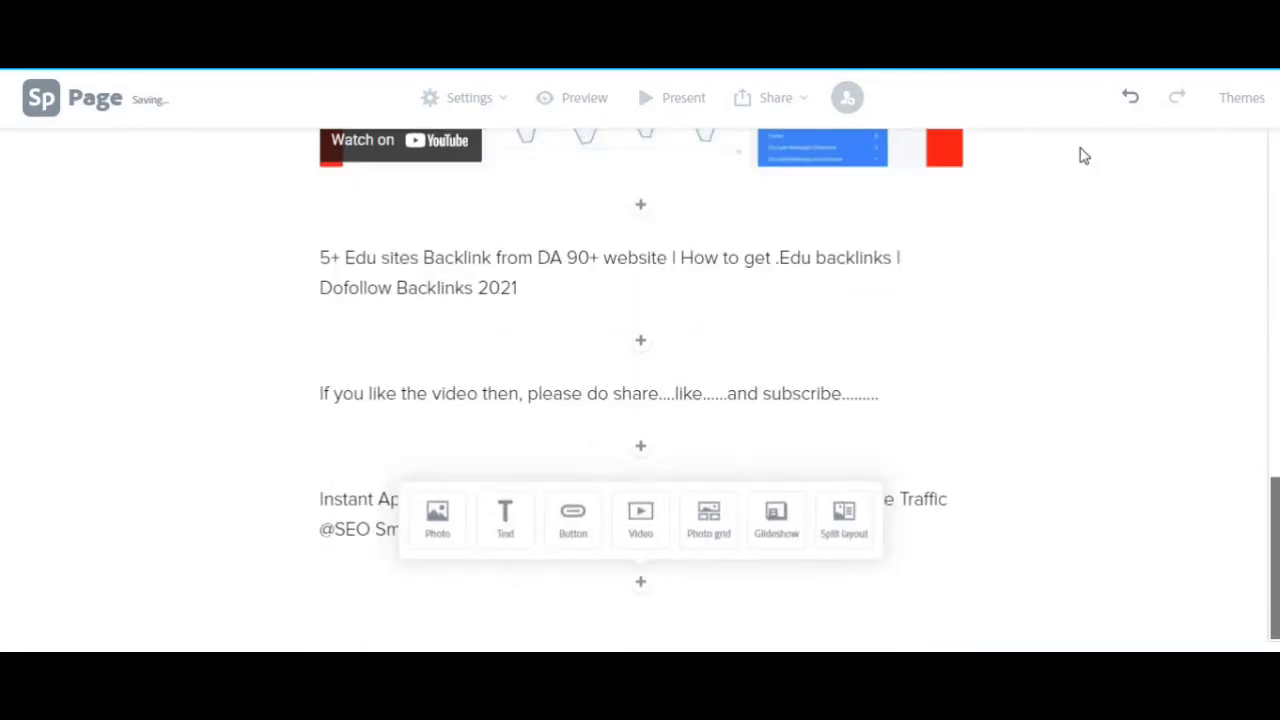
{"action": "scroll", "coordinate": [978, 421], "scroll_direction": "up", "scroll_amount": 1}
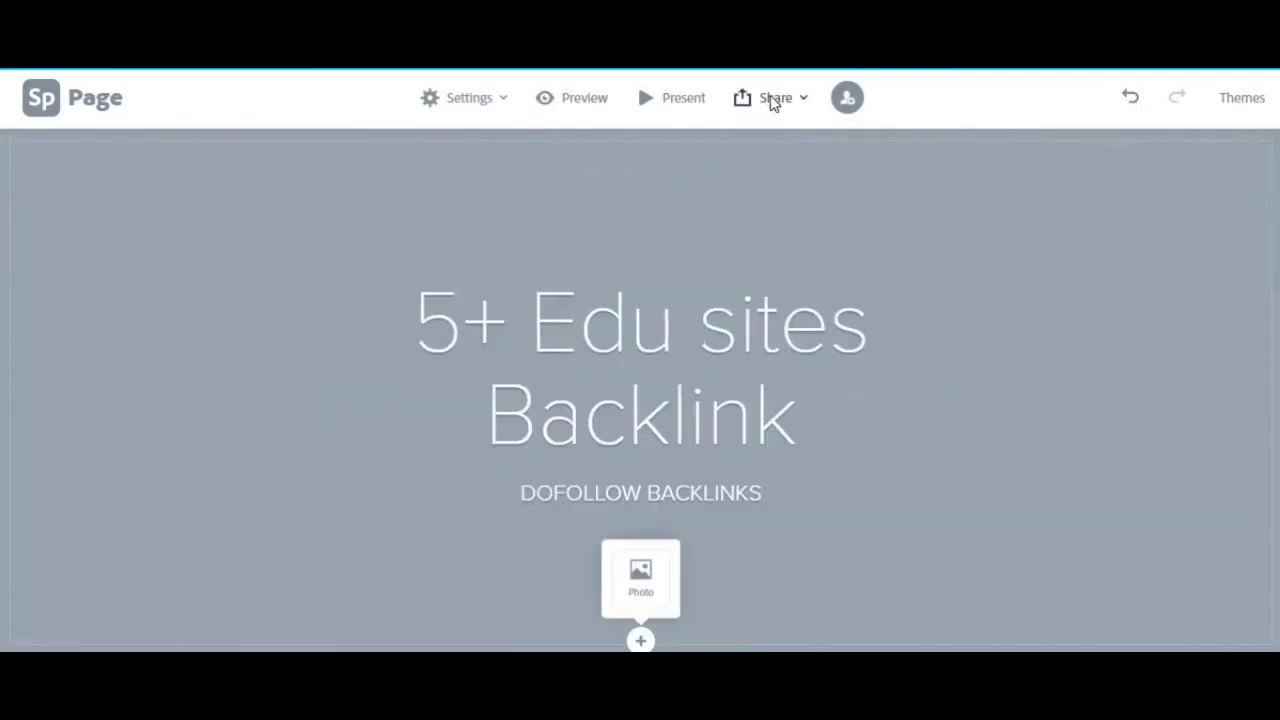
{"action": "left_click", "coordinate": [771, 100]}
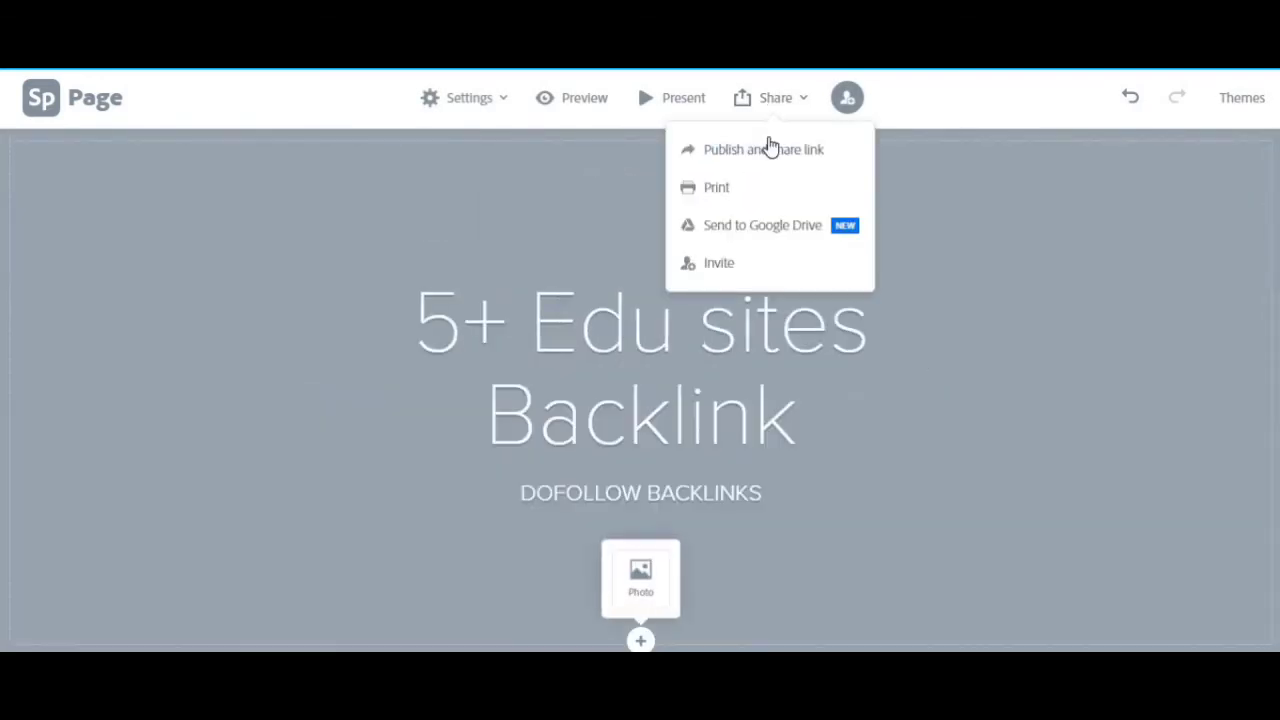
{"action": "left_click", "coordinate": [770, 148]}
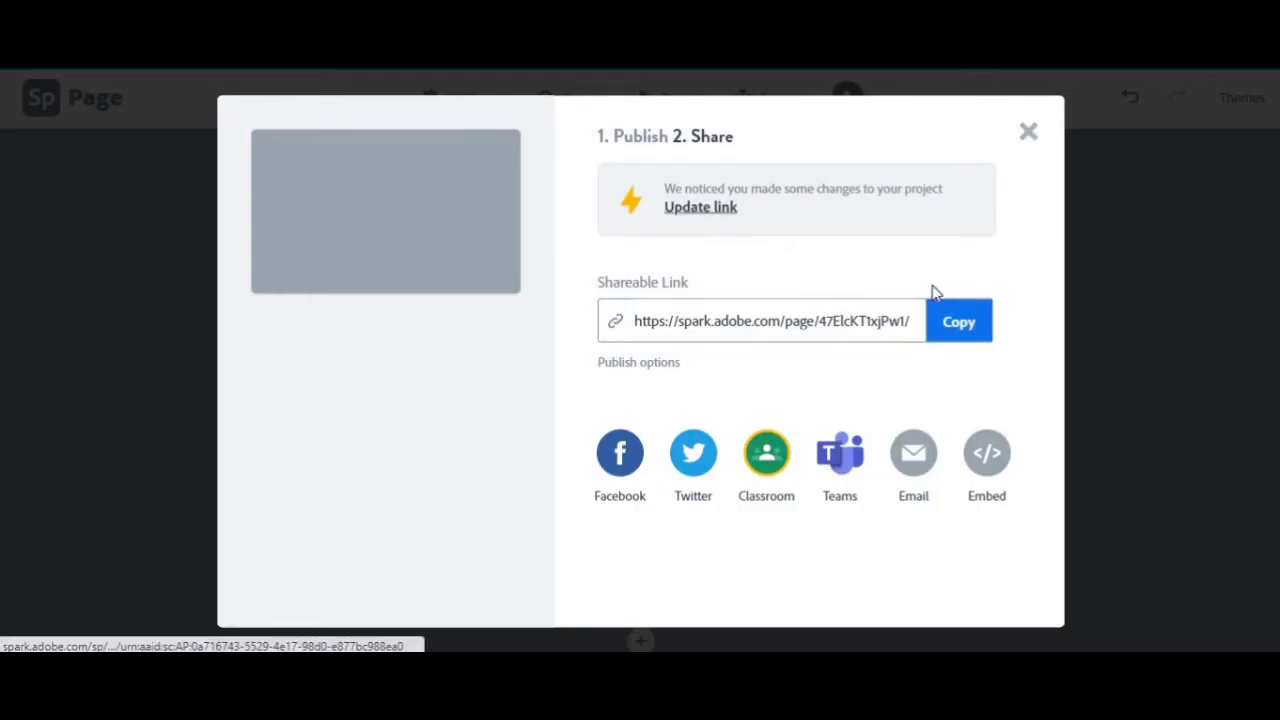
{"action": "left_click", "coordinate": [958, 334]}
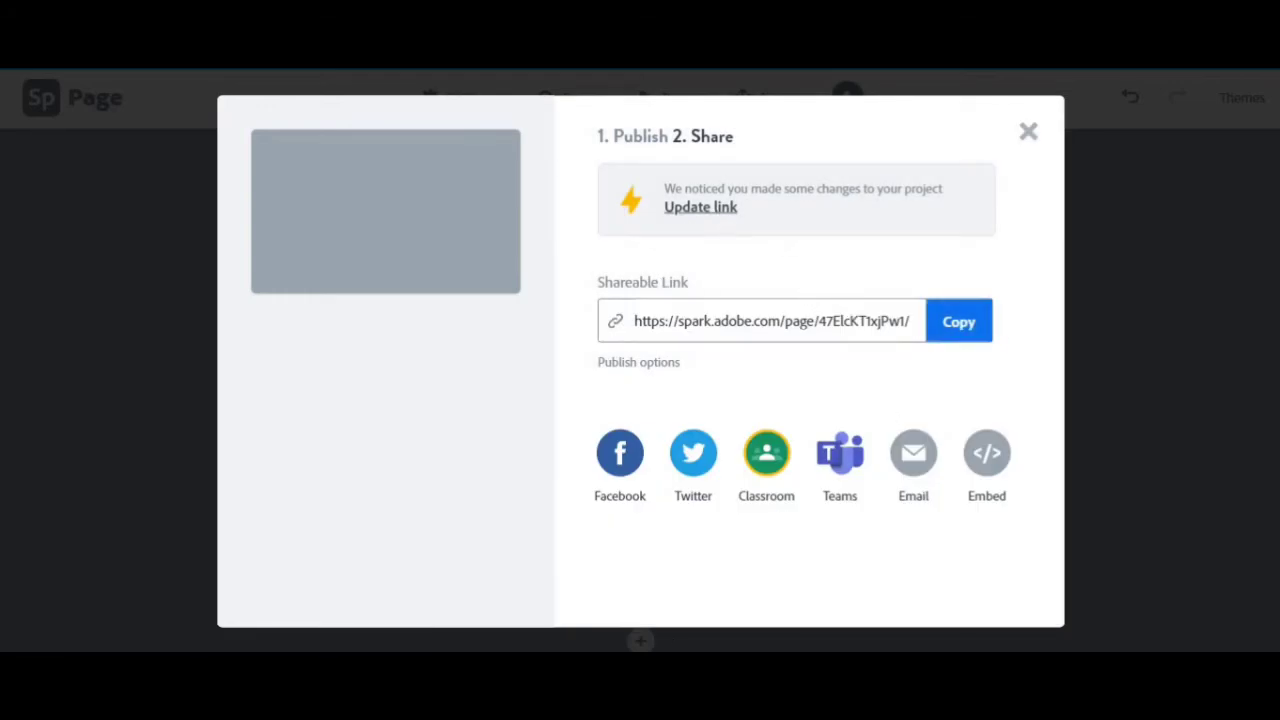
Step: Switch to the published page in the incognito window, reload it and check the text above the video for the new link
{"action": "left_click", "coordinate": [717, 597]}
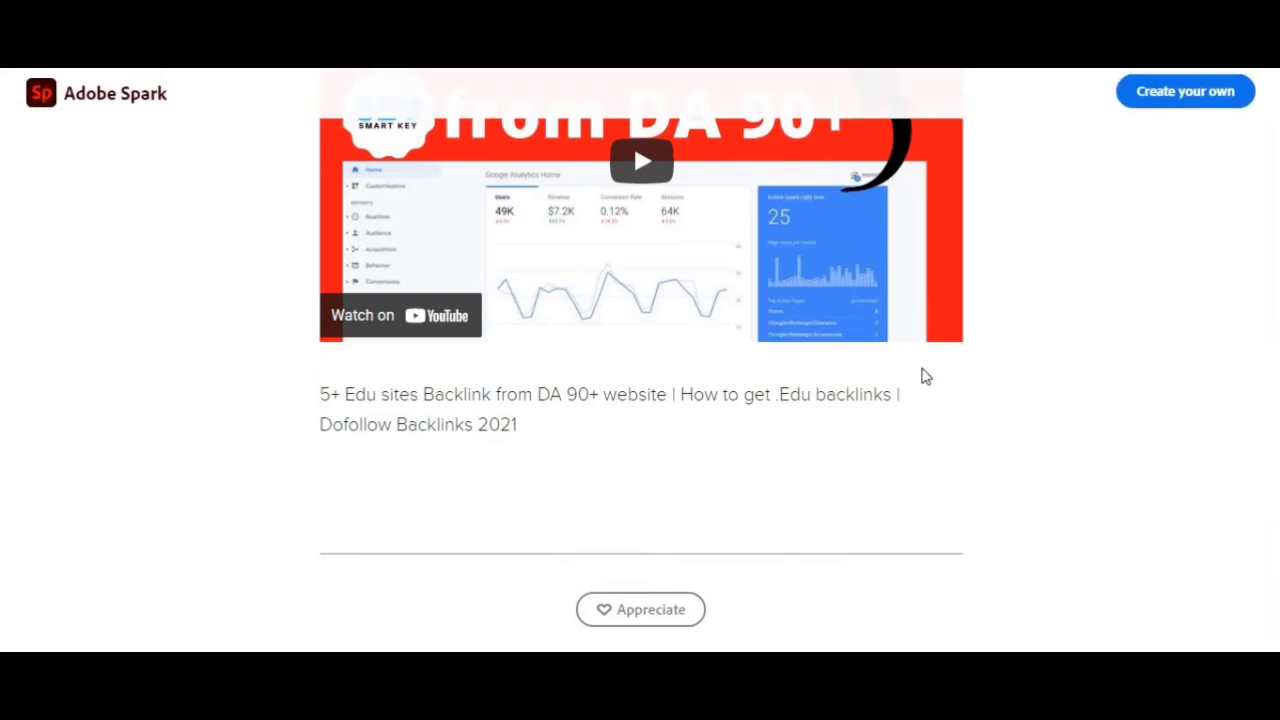
{"action": "scroll", "coordinate": [925, 372], "scroll_direction": "up", "scroll_amount": 5}
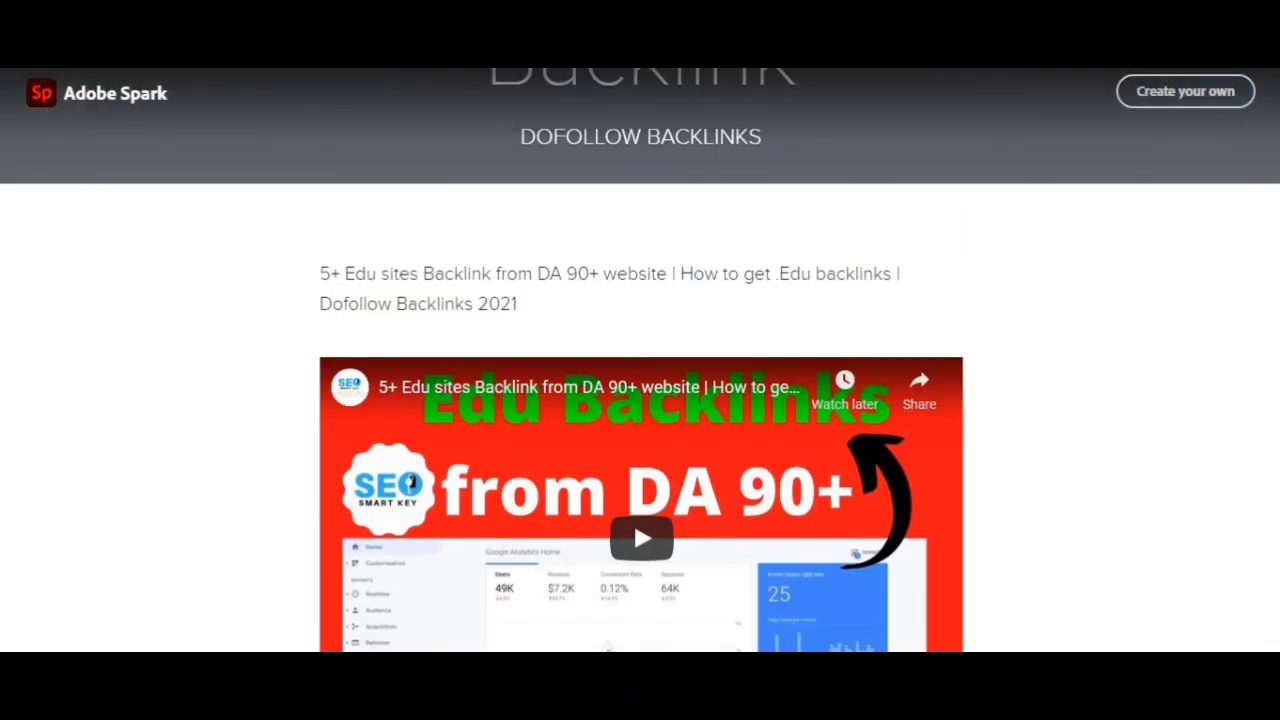
{"action": "key", "text": "F5"}
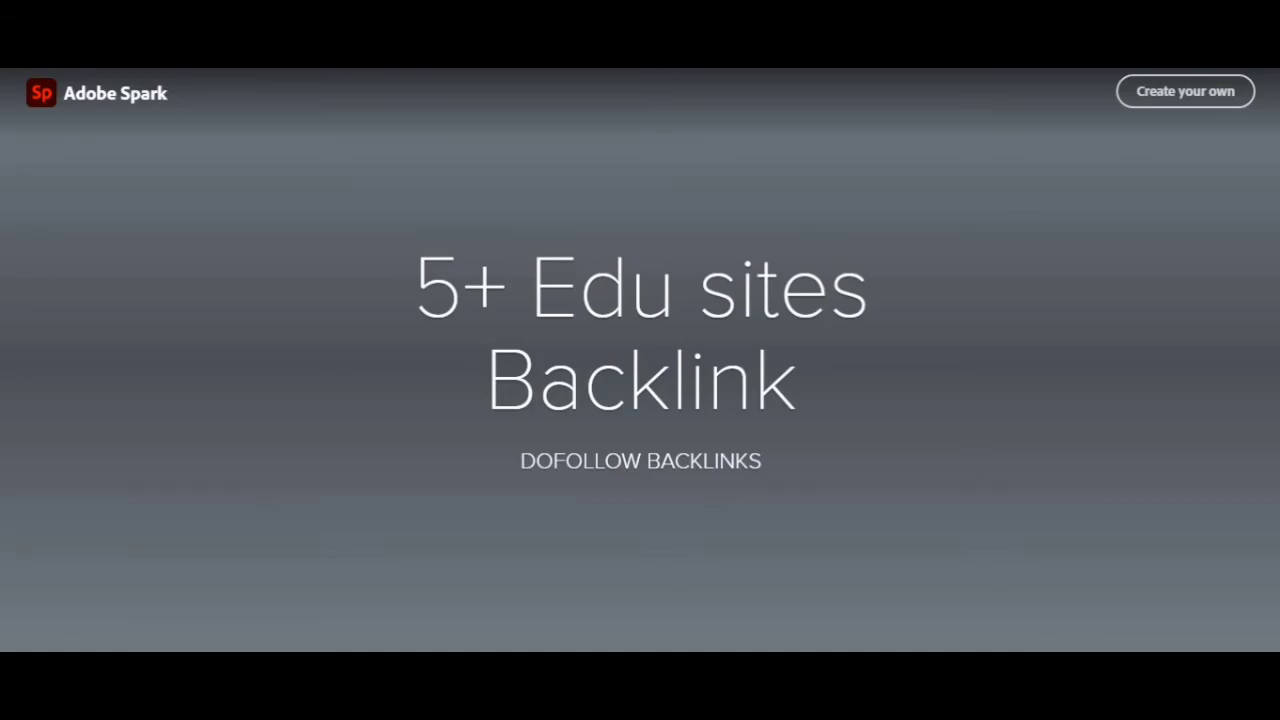
{"action": "scroll", "coordinate": [751, 334], "scroll_direction": "down", "scroll_amount": 8}
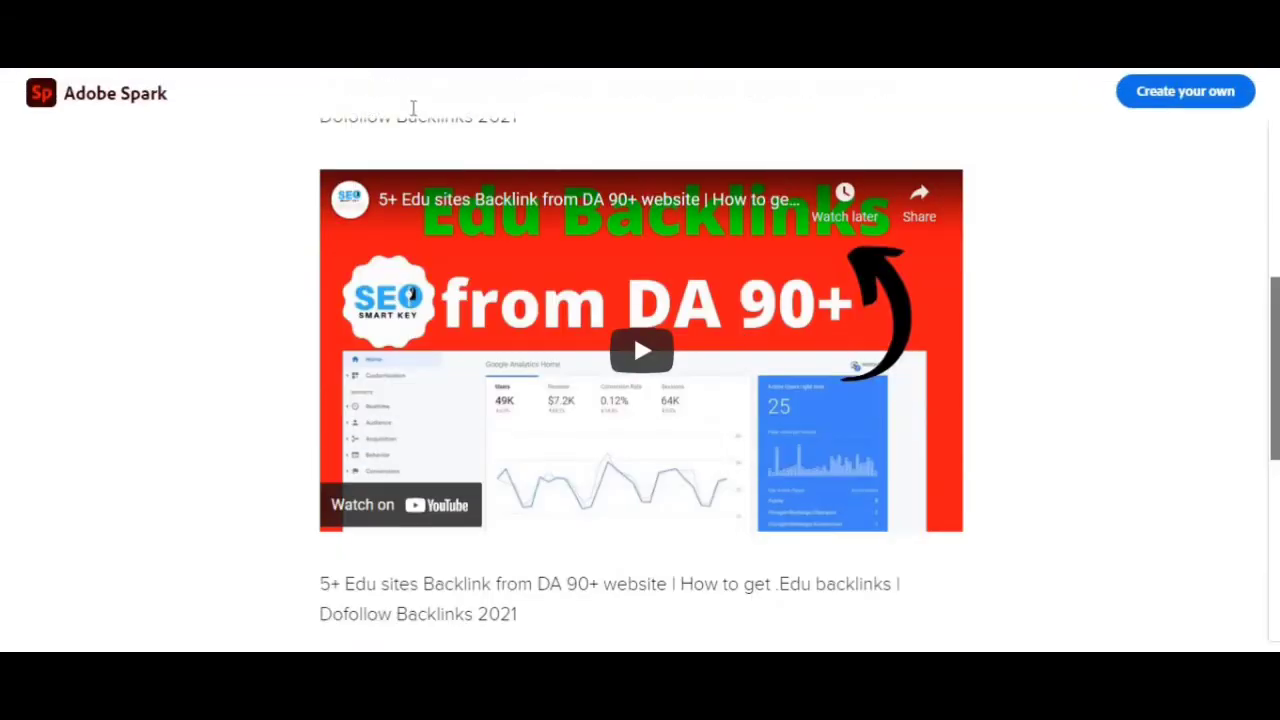
{"action": "key", "text": "F5"}
{"action": "scroll", "coordinate": [431, 203], "scroll_direction": "down", "scroll_amount": 3}
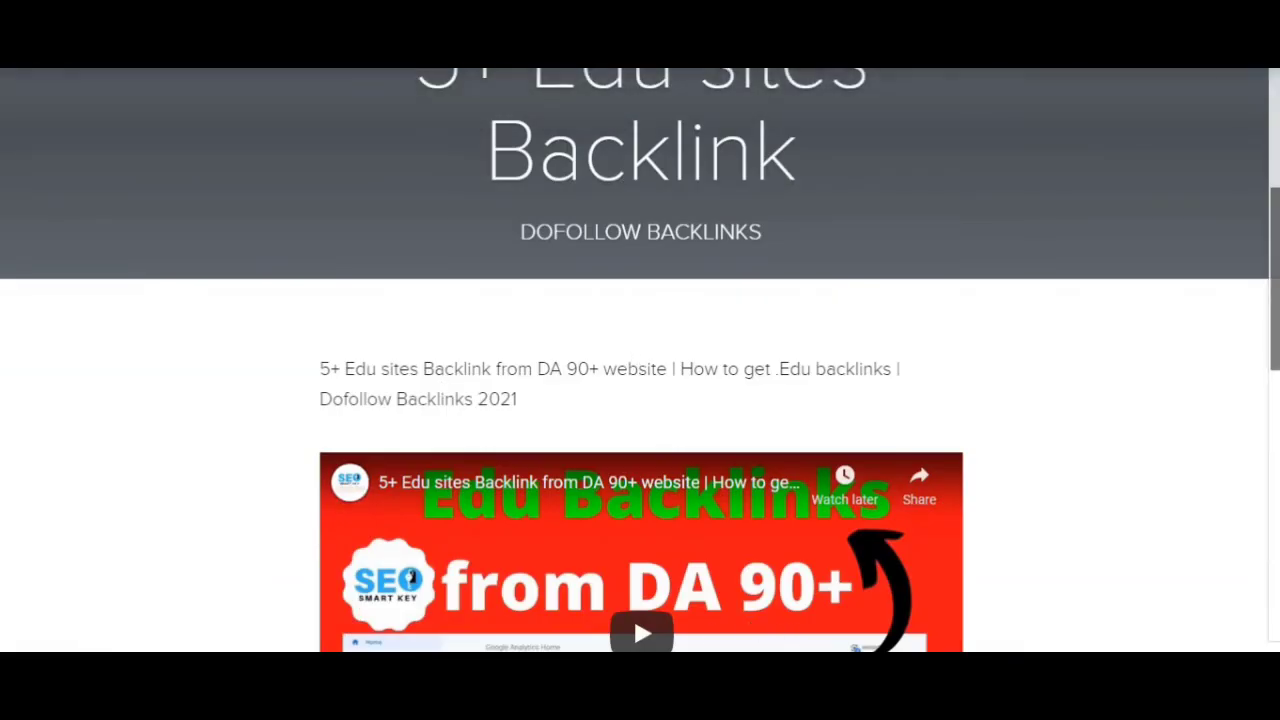
Step: Return to the page's sharing settings and update the shareable link with the project's changes
{"action": "key", "text": "alt+Tab"}
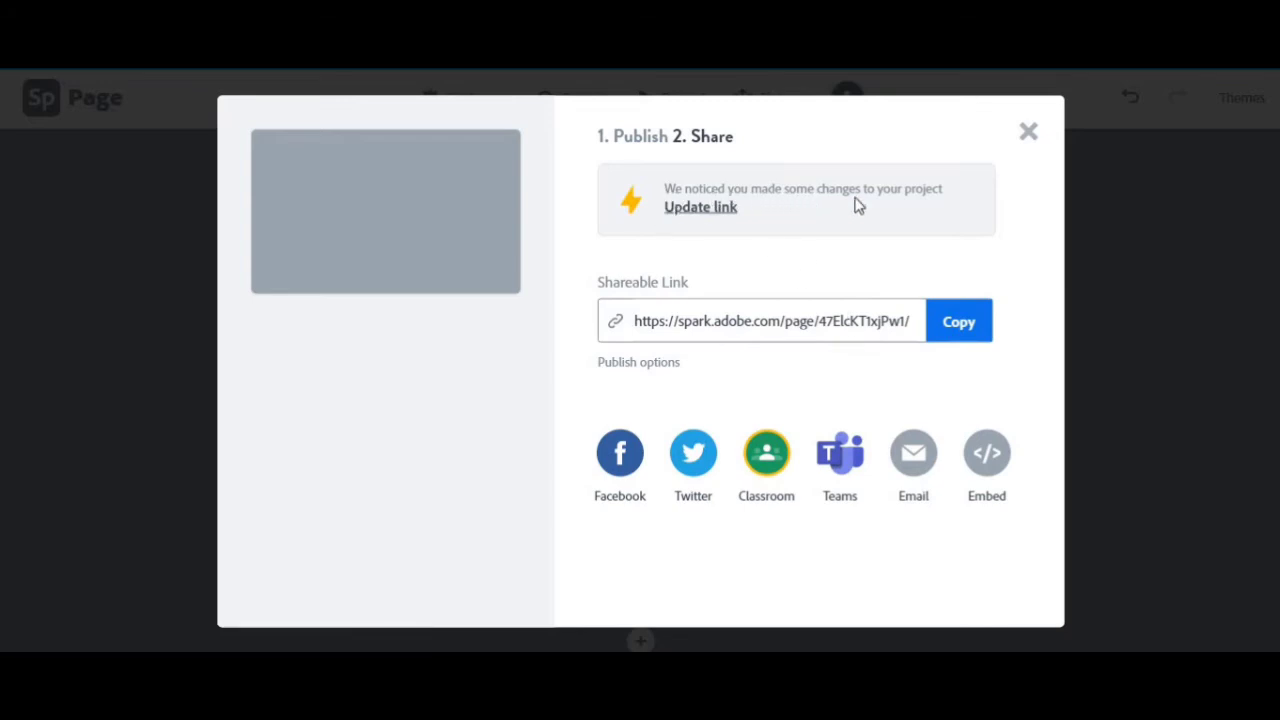
{"action": "left_click", "coordinate": [705, 209]}
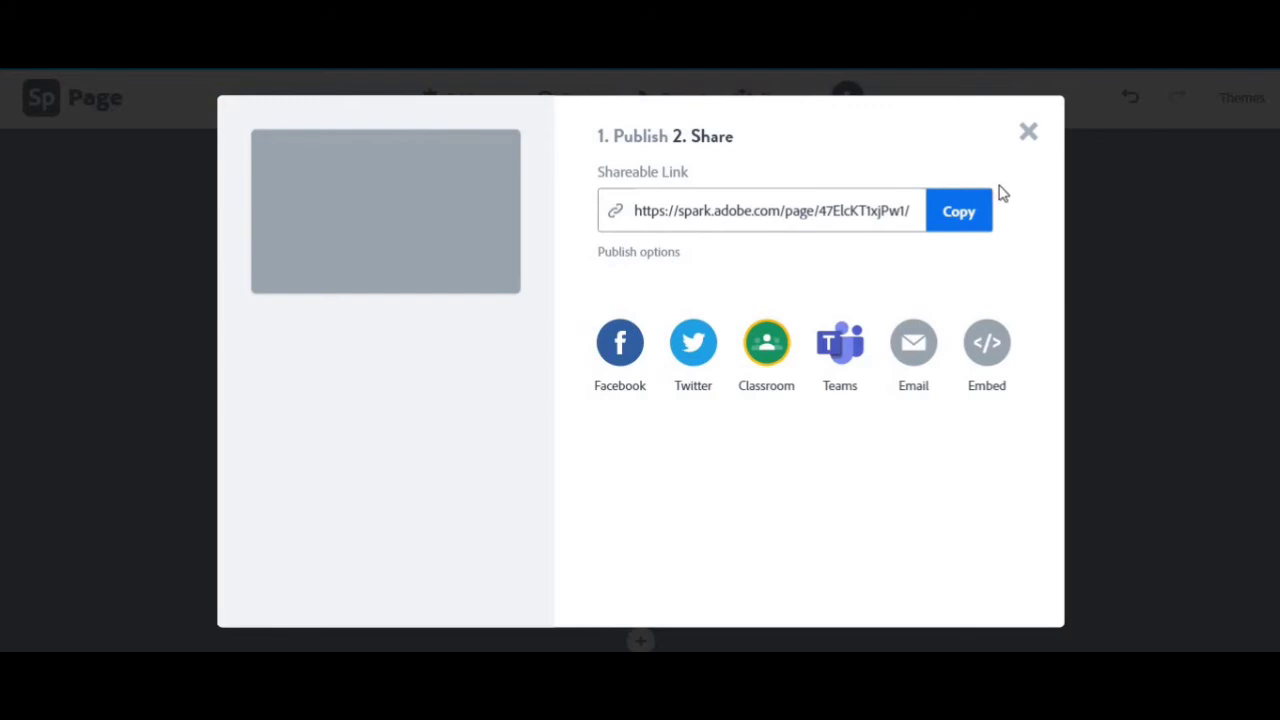
Step: Copy the updated shareable link, reload the published page in the incognito window and check the linked text above the video
{"action": "left_click", "coordinate": [966, 214]}
{"action": "left_click", "coordinate": [729, 575]}
{"action": "scroll", "coordinate": [586, 271], "scroll_direction": "down", "scroll_amount": 3}
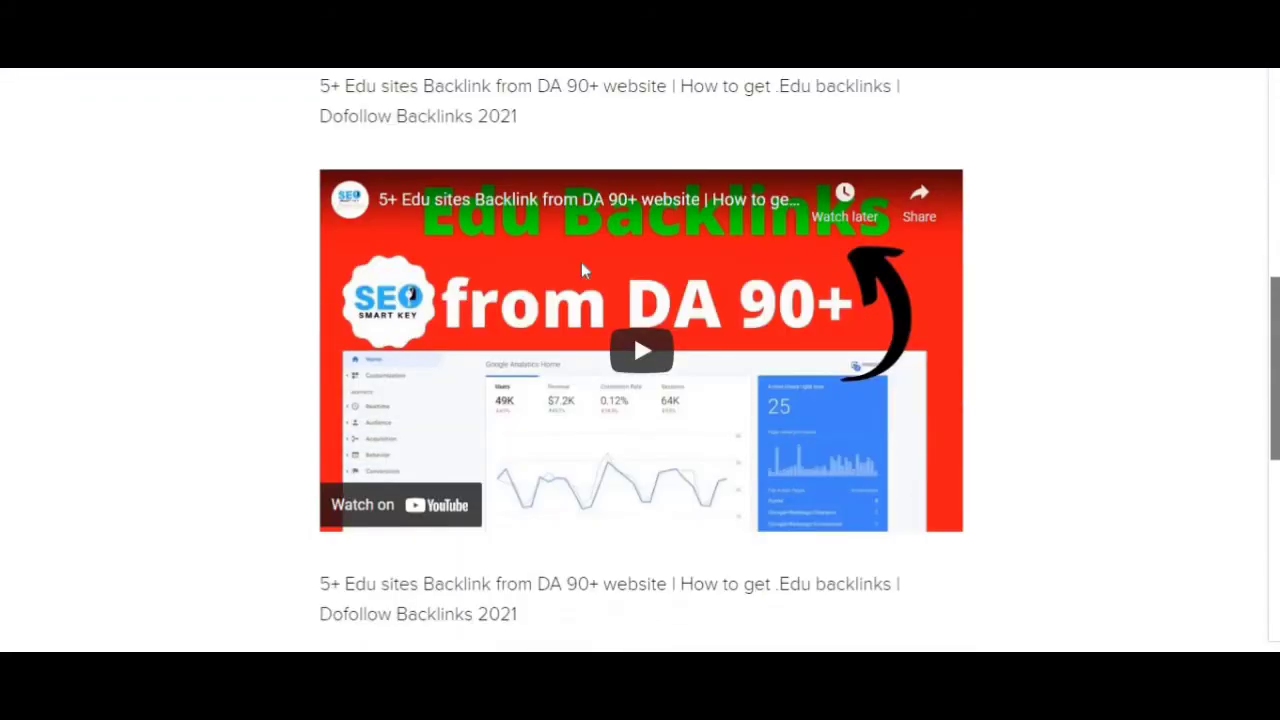
{"action": "scroll", "coordinate": [583, 268], "scroll_direction": "up", "scroll_amount": 1}
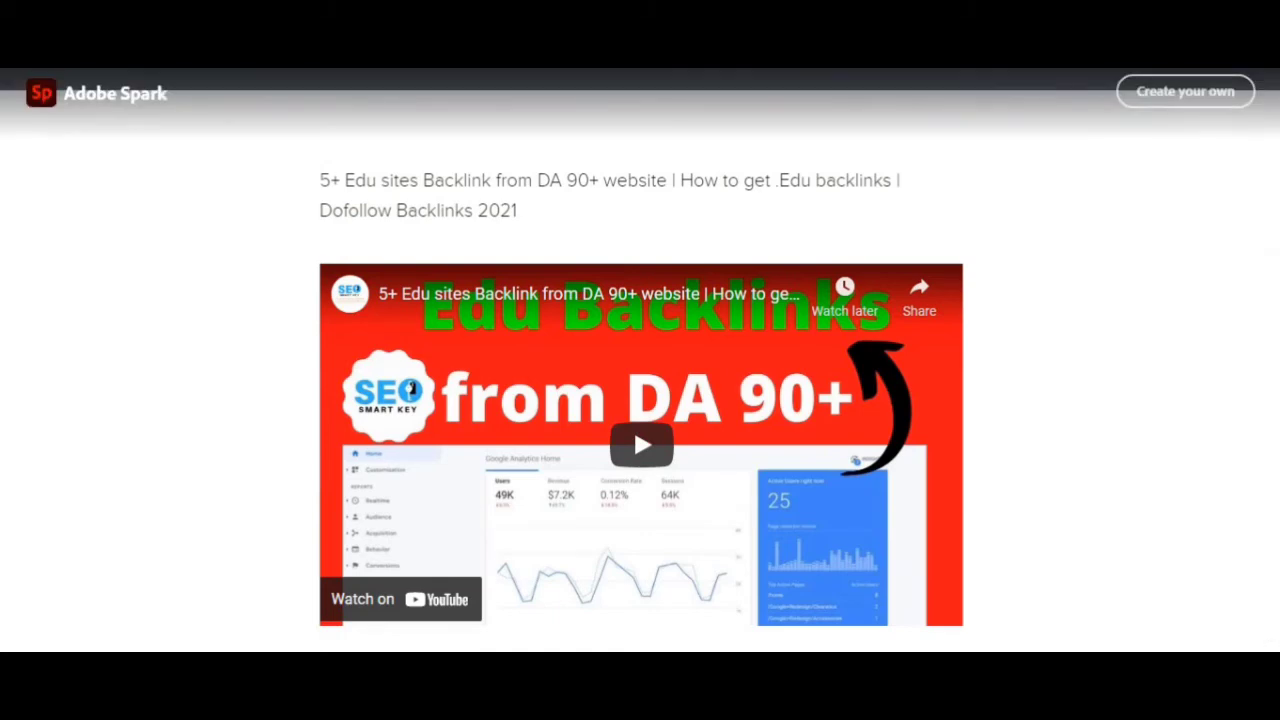
{"action": "key", "text": "ctrl+l"}
{"action": "key", "text": "Escape"}
{"action": "key", "text": "F5"}
{"action": "scroll", "coordinate": [655, 343], "scroll_direction": "down", "scroll_amount": 3}
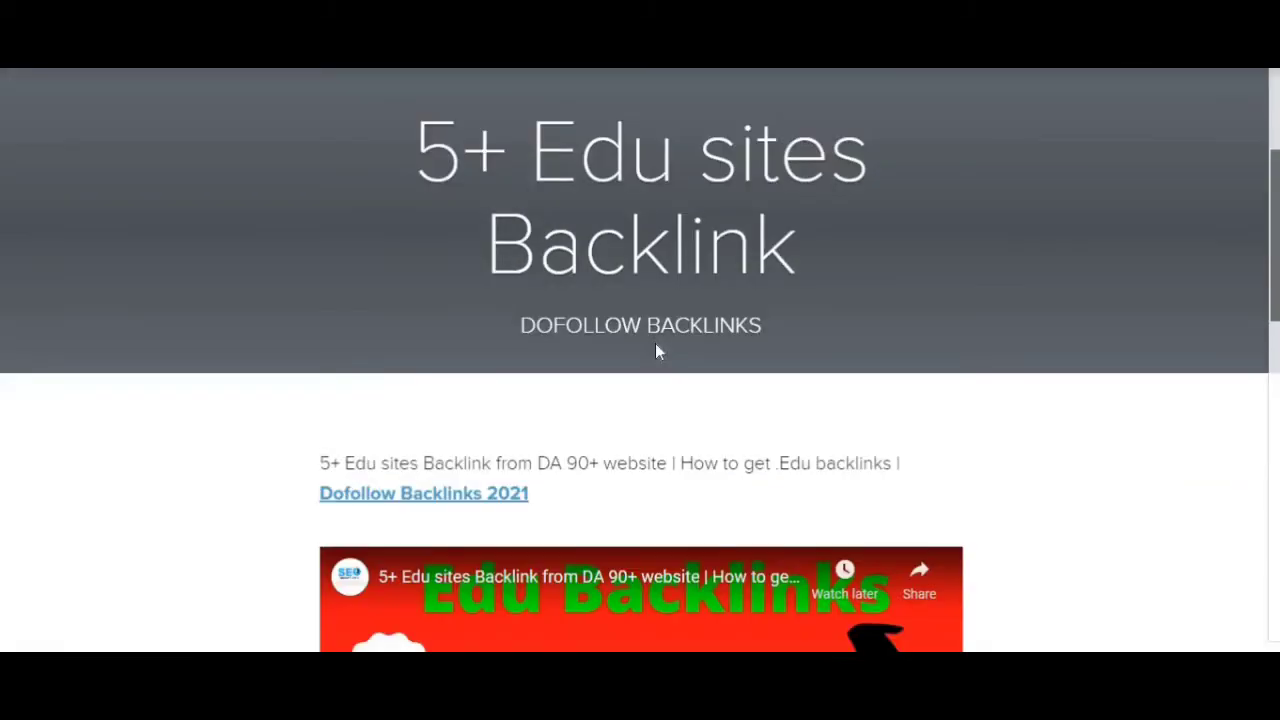
{"action": "scroll", "coordinate": [655, 351], "scroll_direction": "down", "scroll_amount": 2}
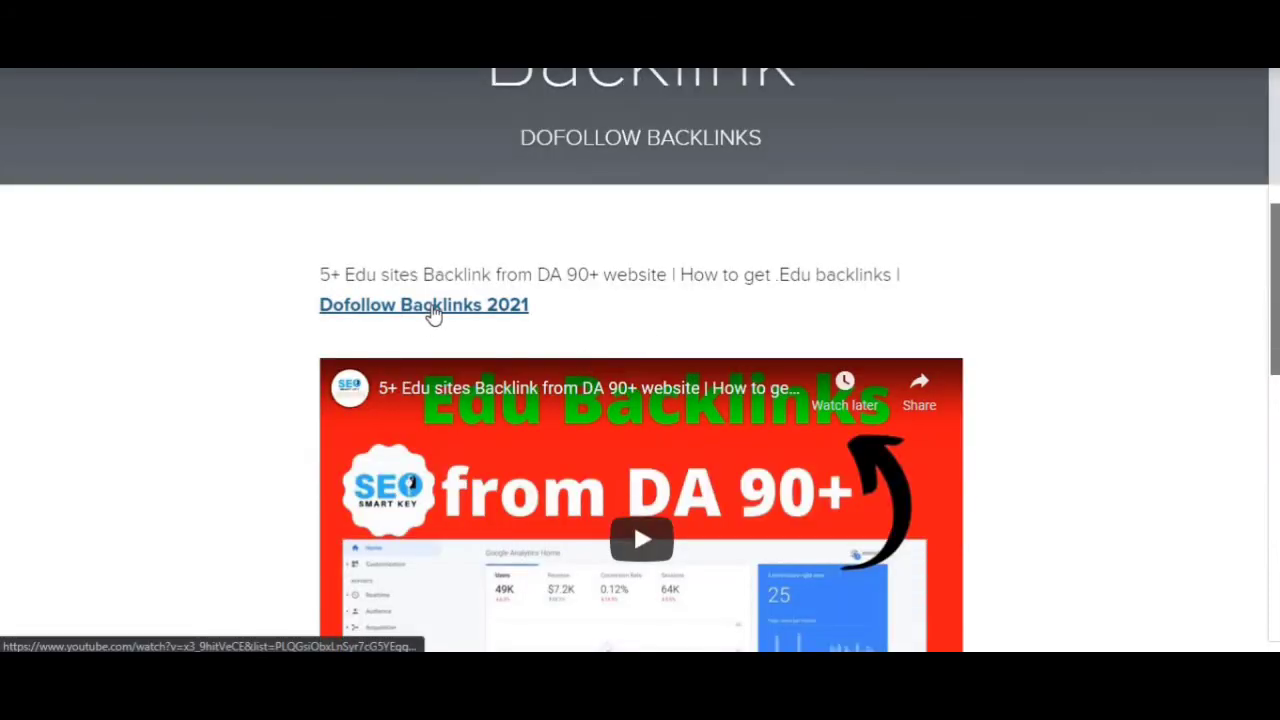
Step: Inspect the HTML of the "Dofollow Backlinks 2021" link to check its rel attribute and close the developer tools
{"action": "right_click", "coordinate": [433, 312]}
{"action": "left_click", "coordinate": [480, 421]}
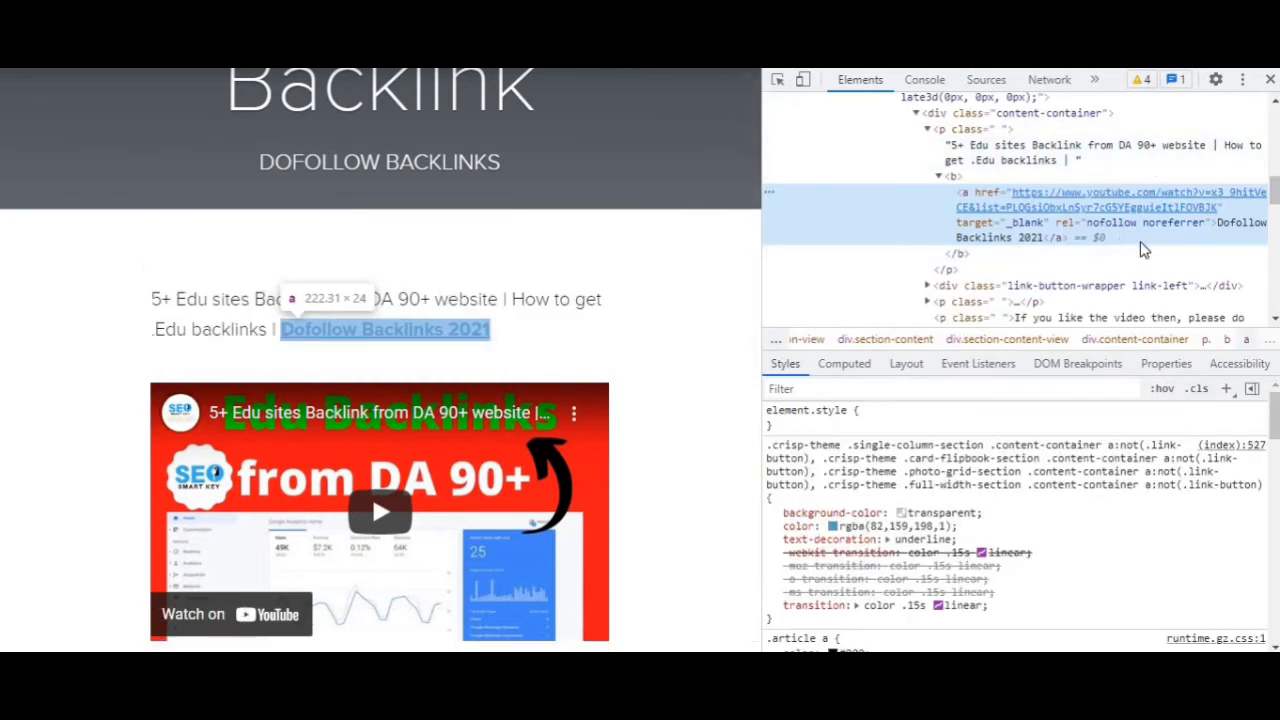
{"action": "left_click", "coordinate": [1270, 80]}
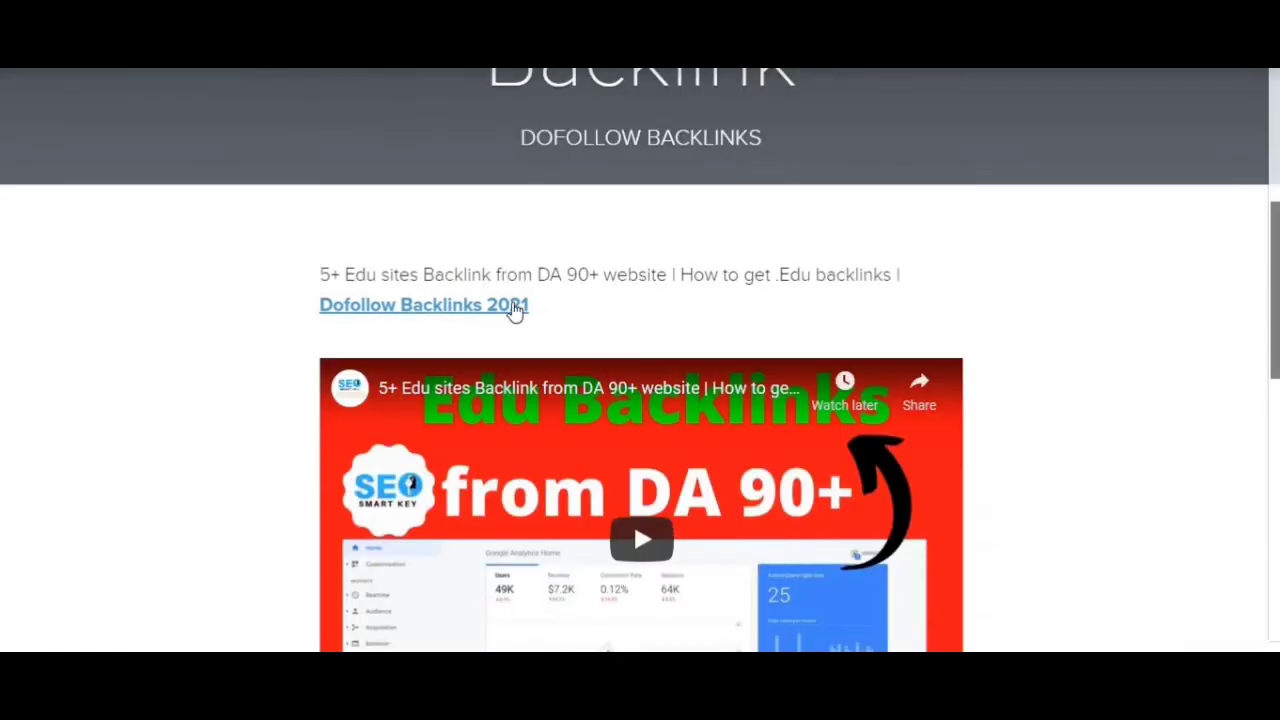
Step: Open the "Dofollow Backlinks 2021" link in a new tab, pause its video and look through the description and comments
{"action": "right_click", "coordinate": [515, 310]}
{"action": "left_click", "coordinate": [545, 320]}
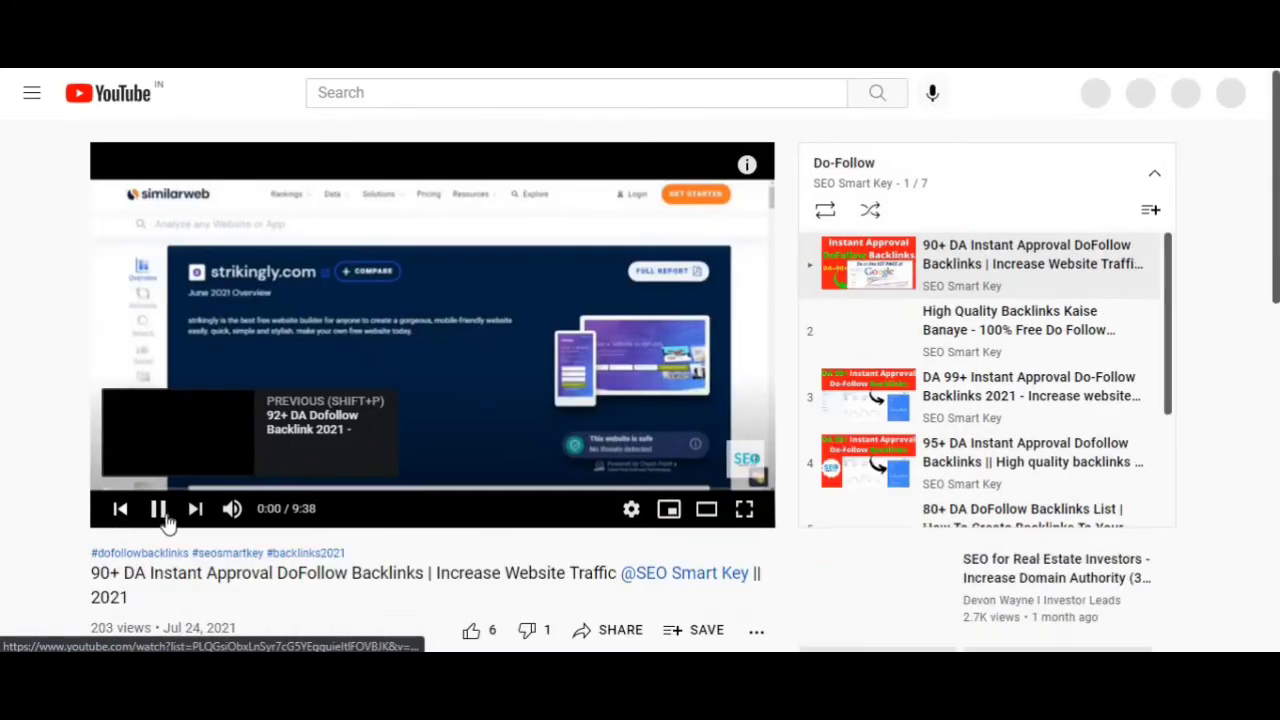
{"action": "left_click", "coordinate": [160, 512]}
{"action": "scroll", "coordinate": [514, 528], "scroll_direction": "down", "scroll_amount": 3}
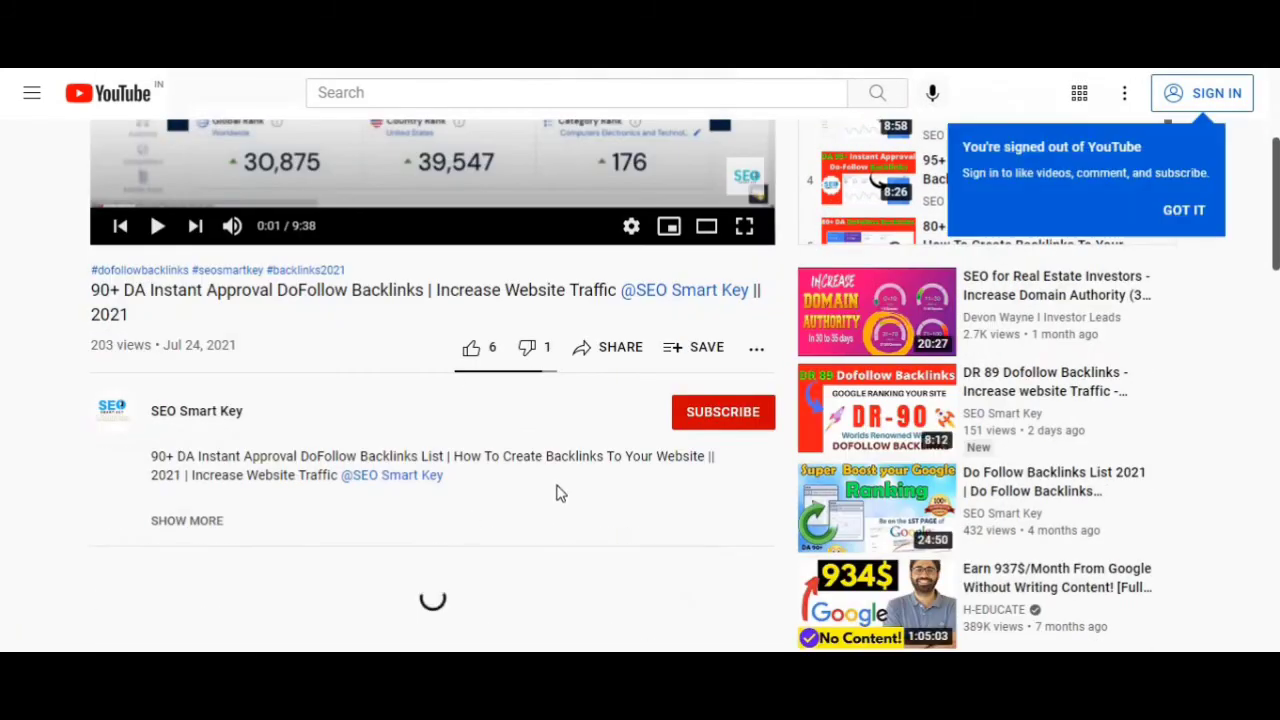
{"action": "scroll", "coordinate": [309, 430], "scroll_direction": "down", "scroll_amount": 4}
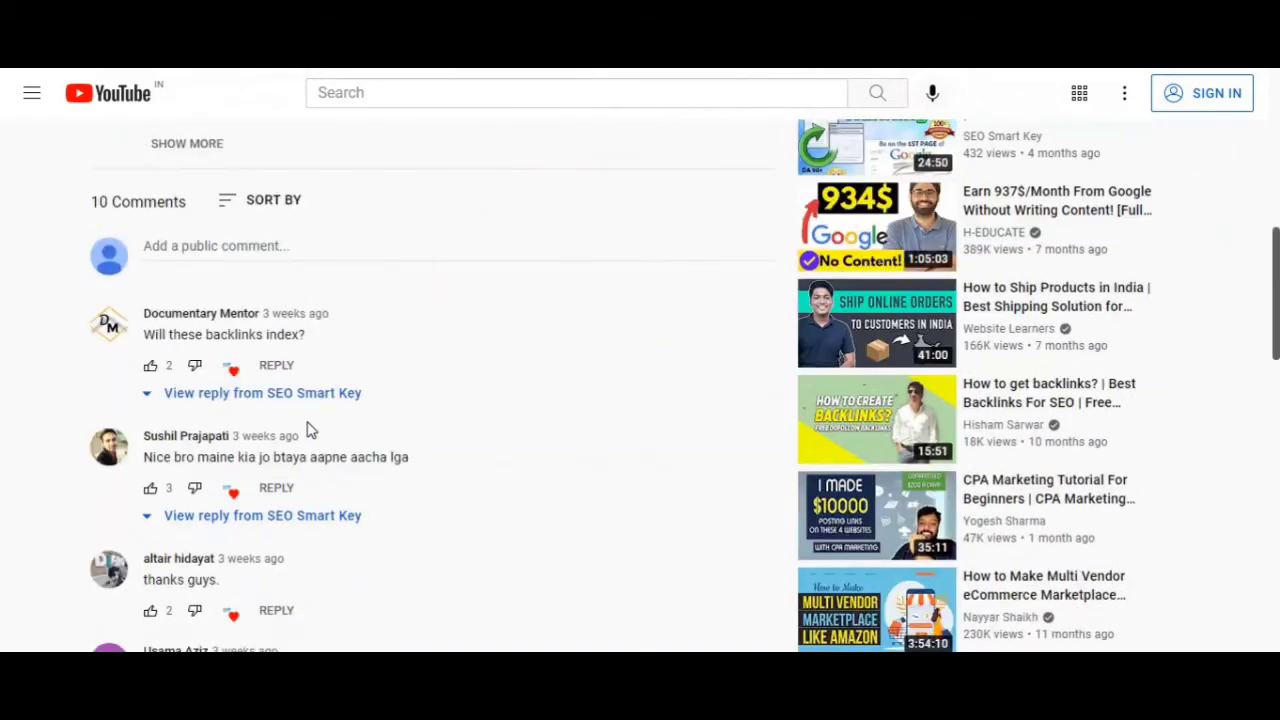
{"action": "scroll", "coordinate": [309, 430], "scroll_direction": "down", "scroll_amount": 2}
{"action": "scroll", "coordinate": [309, 430], "scroll_direction": "up", "scroll_amount": 6}
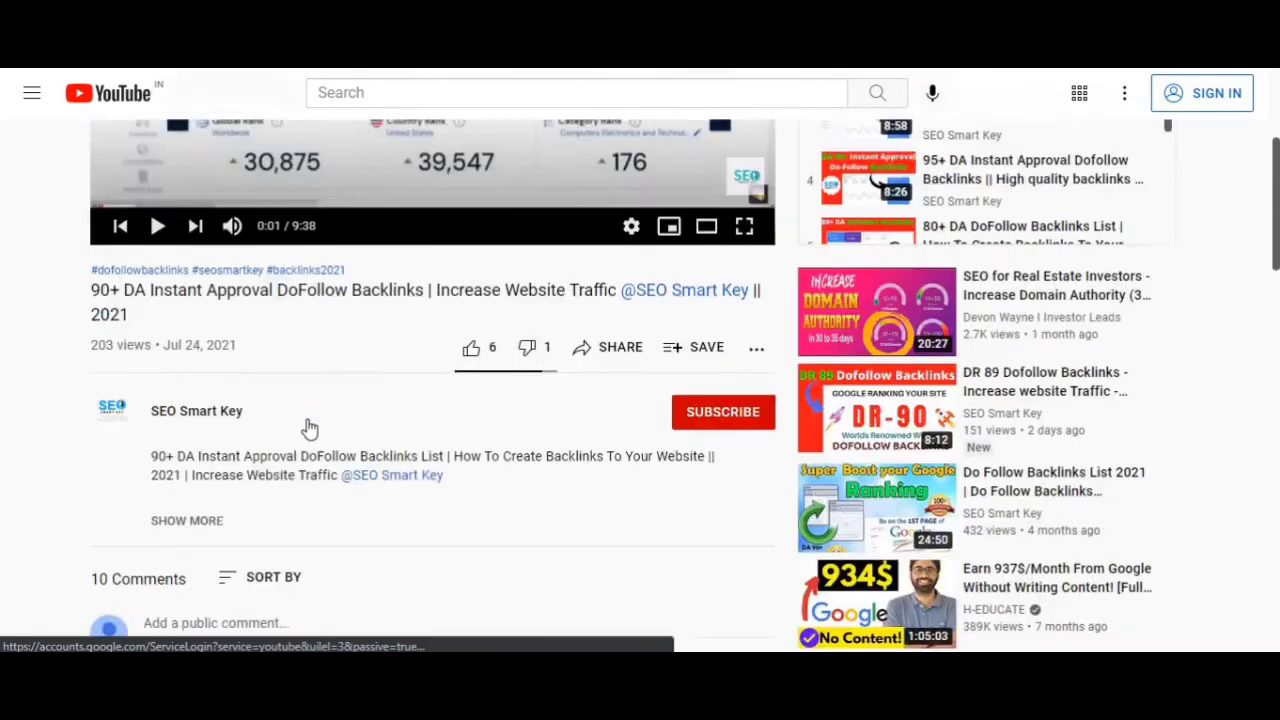
{"action": "scroll", "coordinate": [309, 430], "scroll_direction": "up", "scroll_amount": 2}
{"action": "scroll", "coordinate": [309, 430], "scroll_direction": "down", "scroll_amount": 5}
{"action": "scroll", "coordinate": [357, 432], "scroll_direction": "down", "scroll_amount": 2}
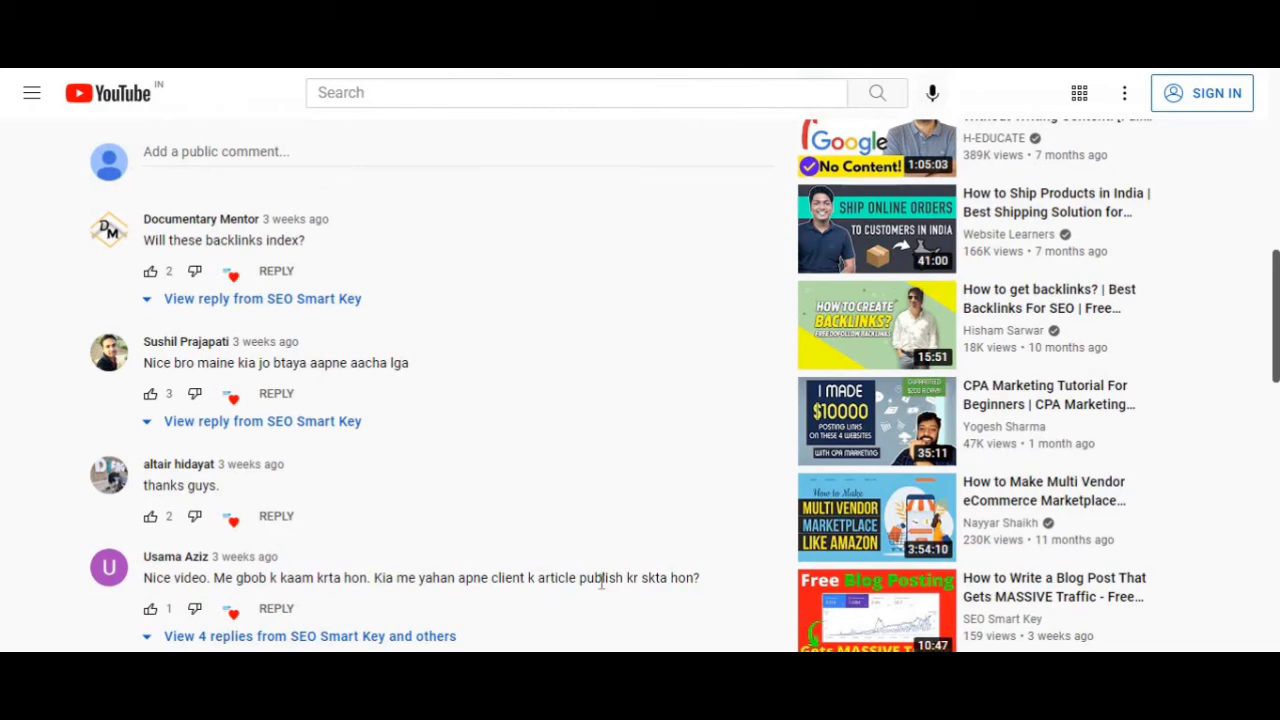
Step: Switch to the SEO Smart Key channel in the signed-in YouTube window and browse its uploaded videos
{"action": "left_click", "coordinate": [520, 575]}
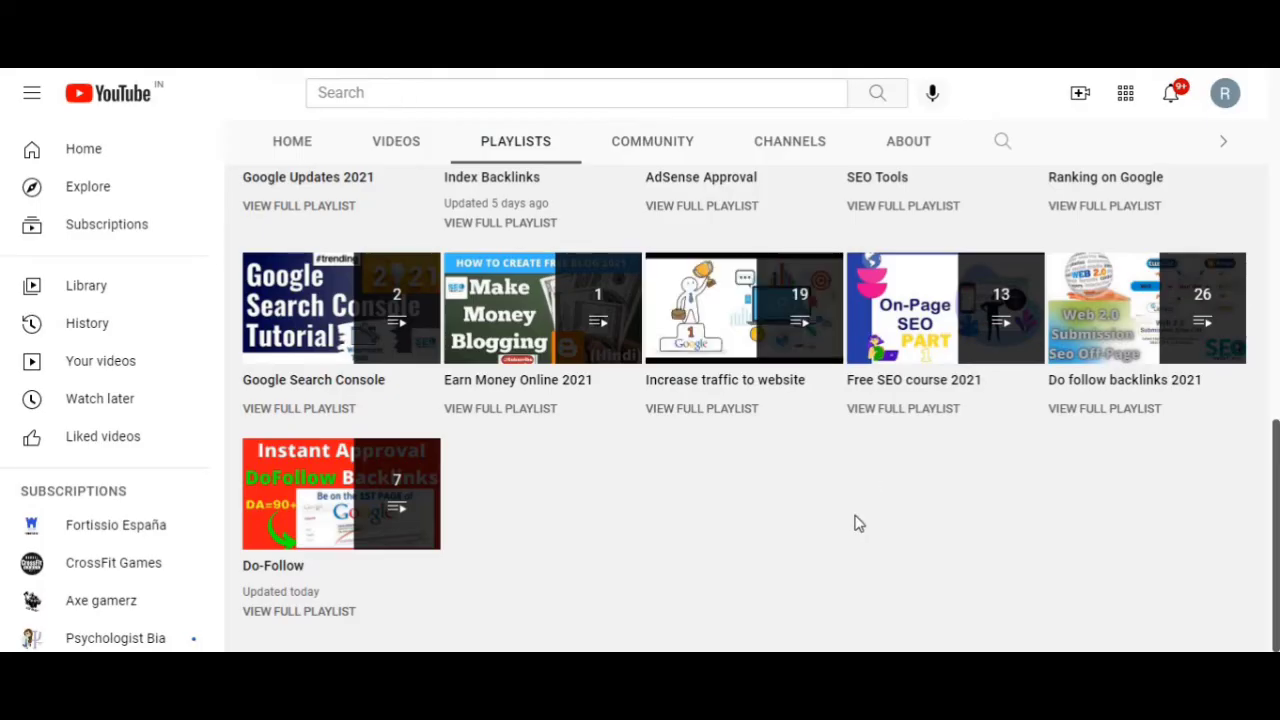
{"action": "scroll", "coordinate": [855, 523], "scroll_direction": "up", "scroll_amount": 5}
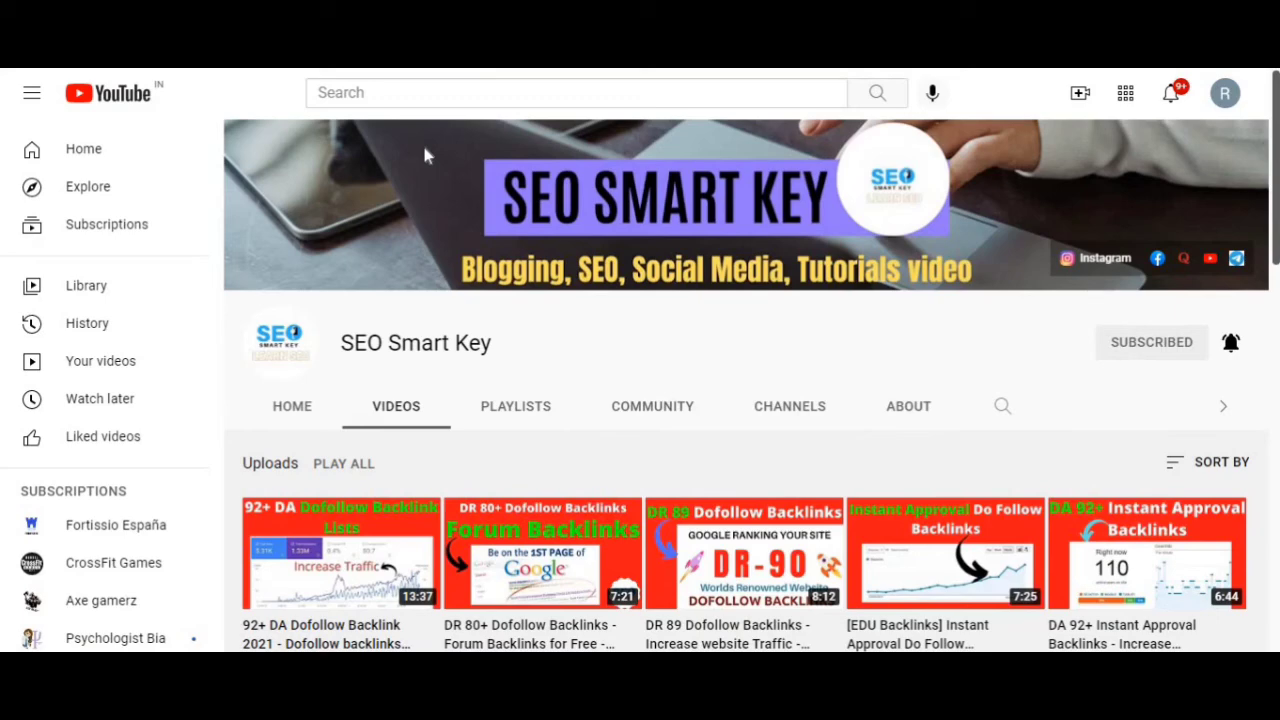
{"action": "scroll", "coordinate": [423, 156], "scroll_direction": "down", "scroll_amount": 2}
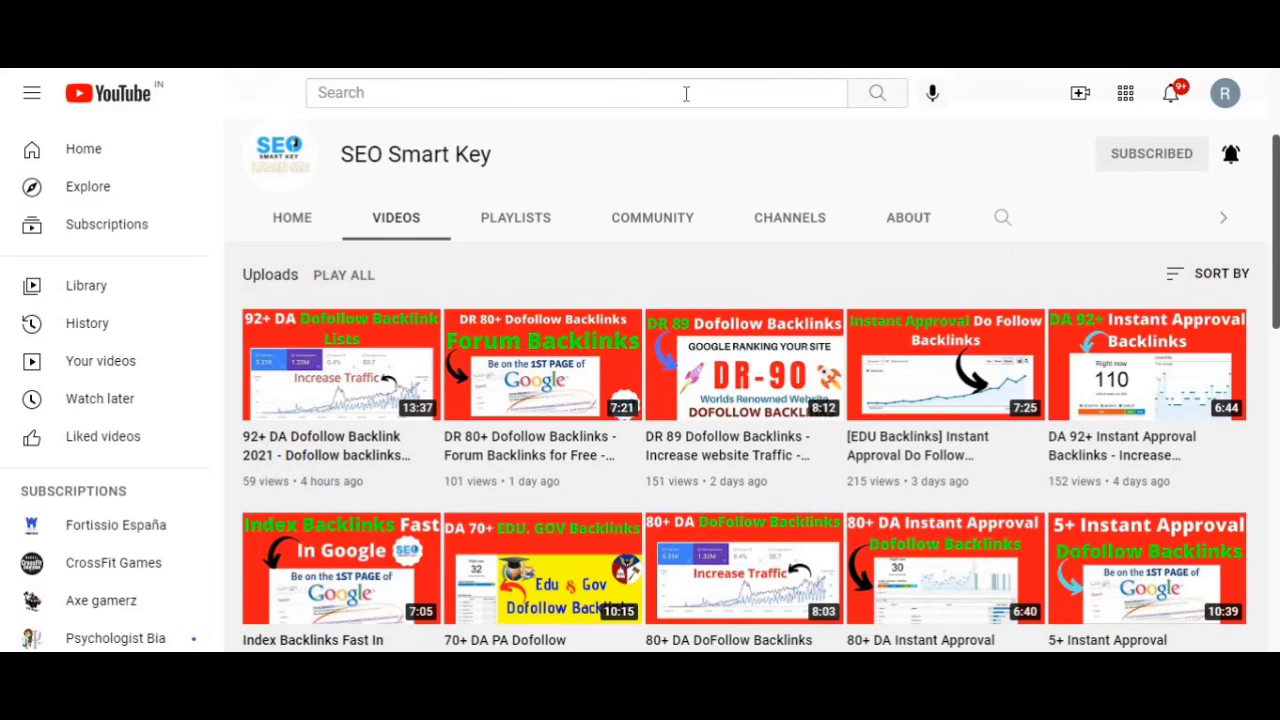
Step: Browse the channel's playlists and open the Index Backlinks playlist
{"action": "left_click", "coordinate": [543, 226]}
{"action": "scroll", "coordinate": [630, 220], "scroll_direction": "down", "scroll_amount": 5}
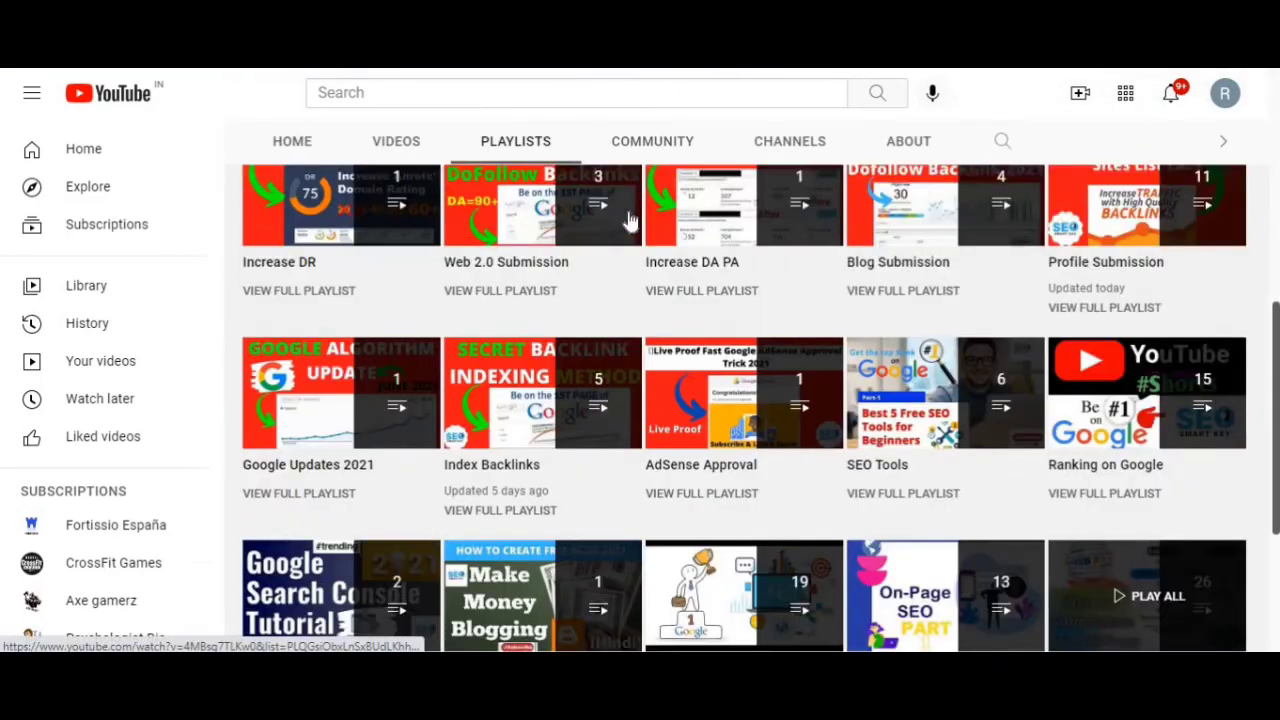
{"action": "scroll", "coordinate": [628, 220], "scroll_direction": "down", "scroll_amount": 1}
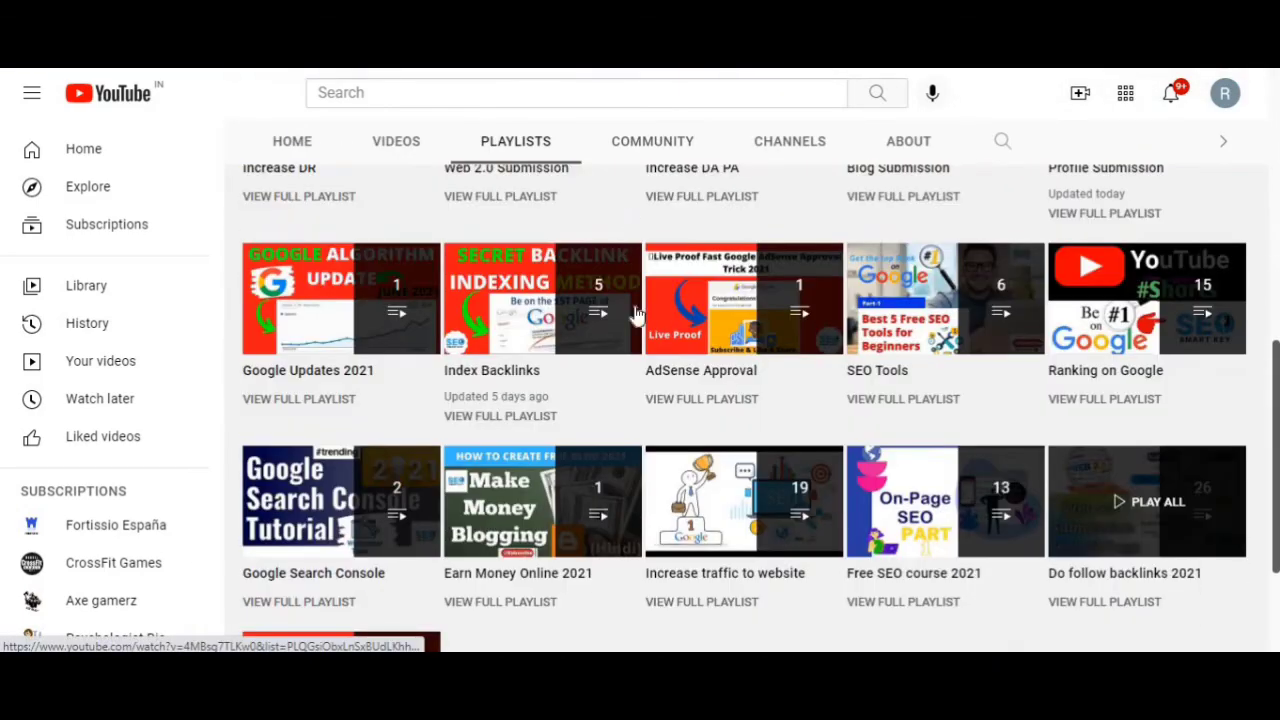
{"action": "left_click", "coordinate": [503, 377]}
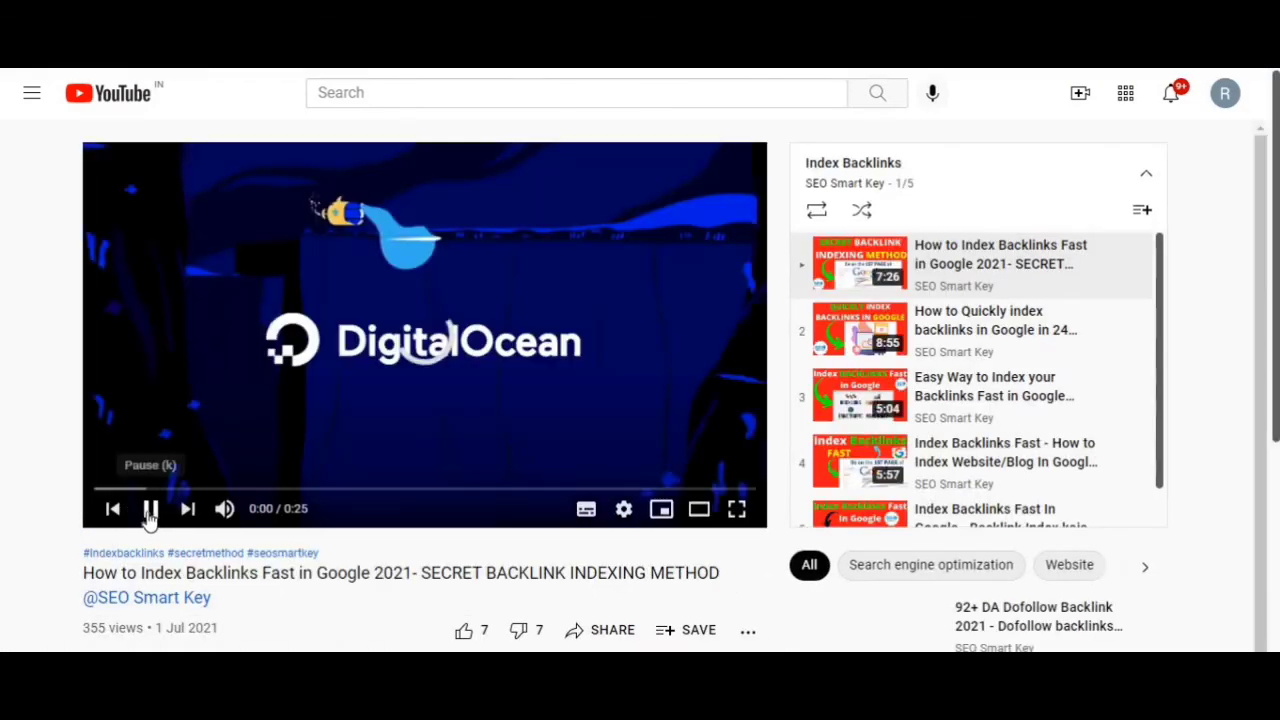
Step: Expand the full description of the playlist's first video and read through it and the comments
{"action": "scroll", "coordinate": [460, 410], "scroll_direction": "down", "scroll_amount": 2}
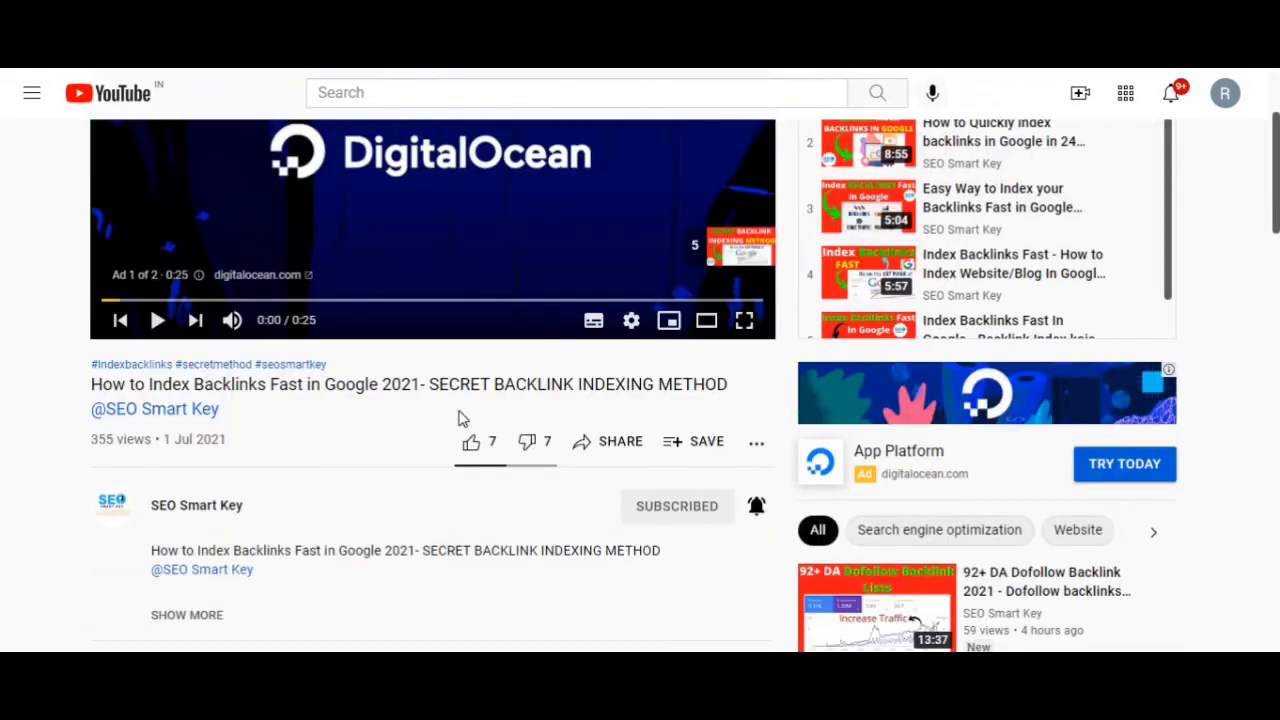
{"action": "scroll", "coordinate": [297, 420], "scroll_direction": "down", "scroll_amount": 2}
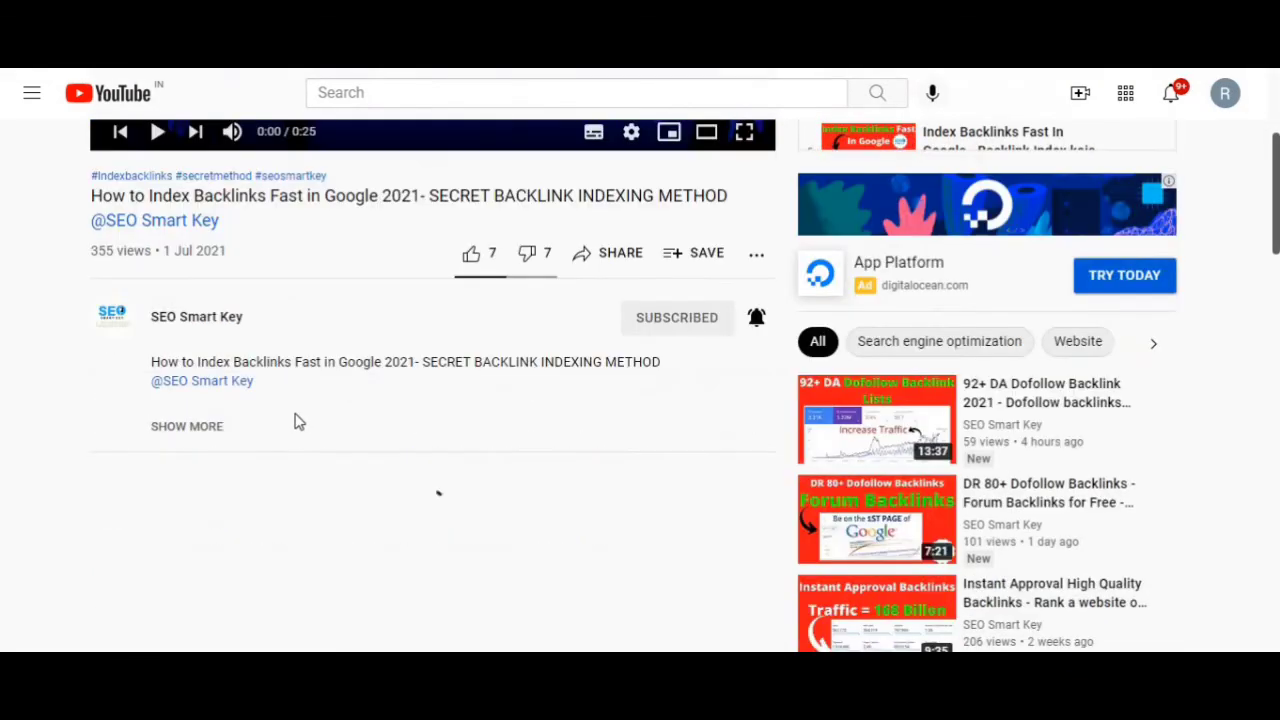
{"action": "left_click", "coordinate": [170, 435]}
{"action": "scroll", "coordinate": [388, 398], "scroll_direction": "down", "scroll_amount": 7}
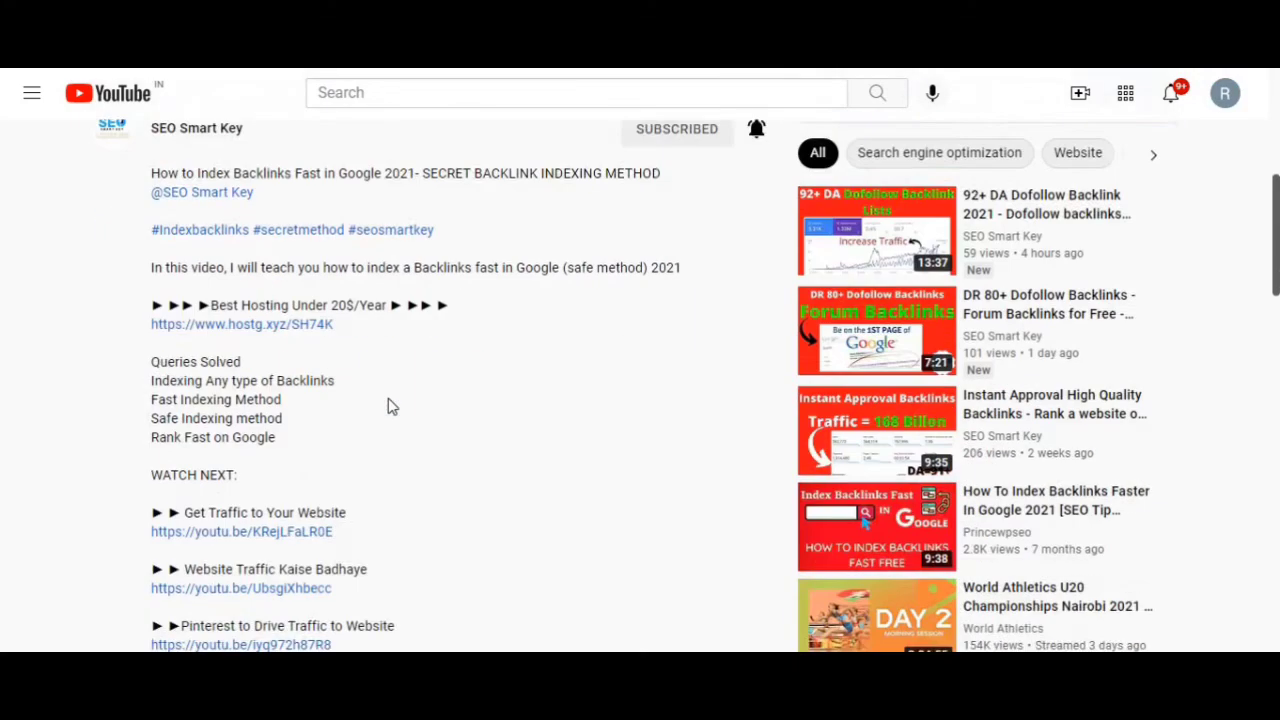
{"action": "scroll", "coordinate": [392, 400], "scroll_direction": "down", "scroll_amount": 8}
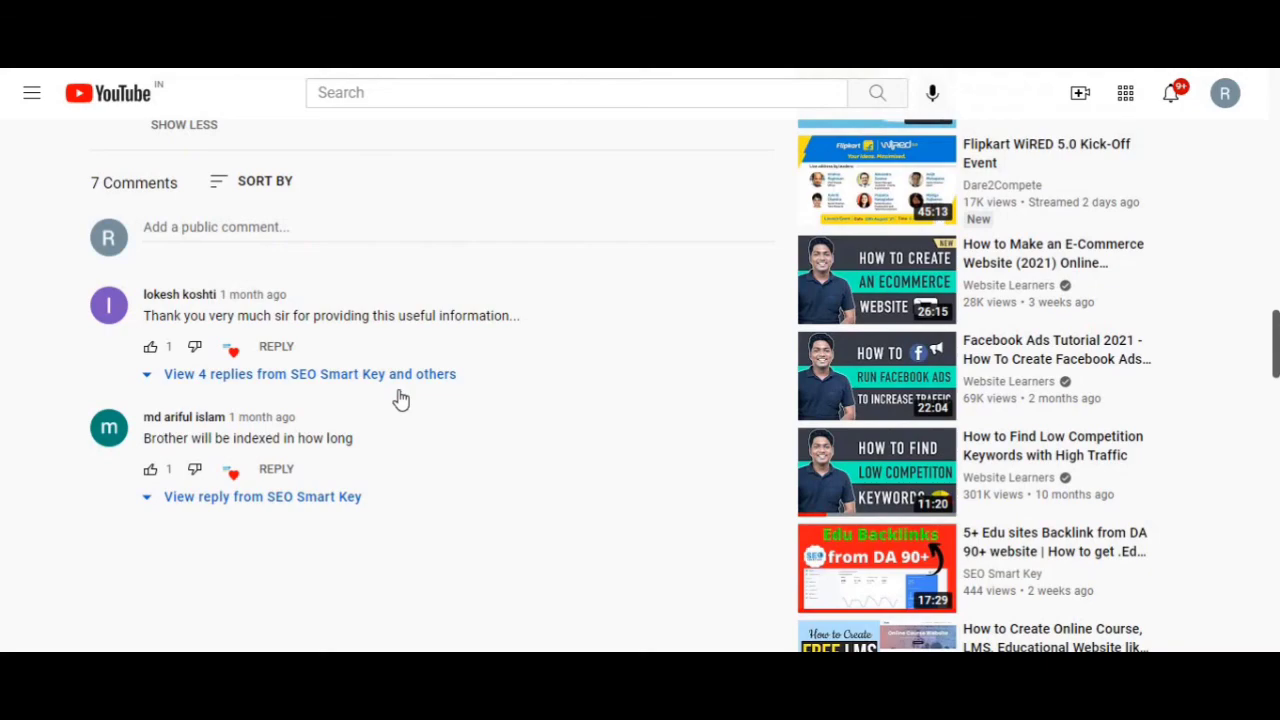
{"action": "scroll", "coordinate": [400, 398], "scroll_direction": "up", "scroll_amount": 18}
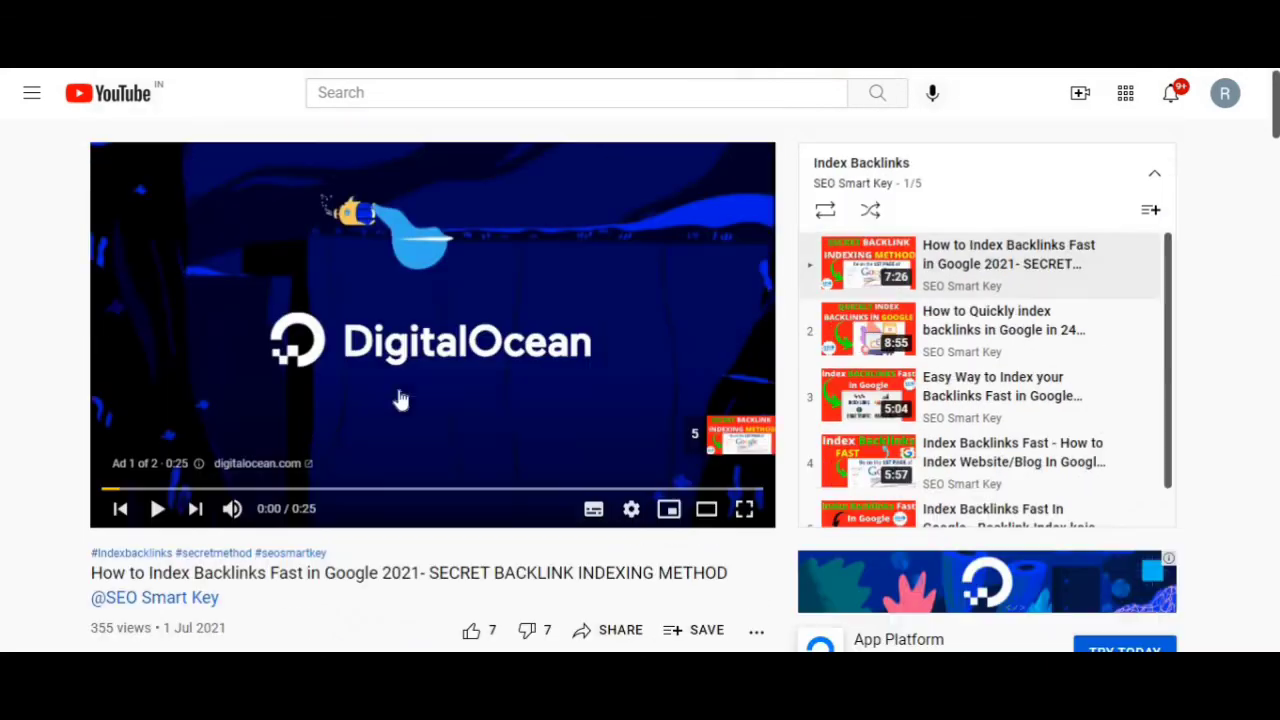
Step: Open the playlist's second video, "How to Quickly index backlinks in Google in 24 hour", pause it and view its details
{"action": "left_click", "coordinate": [960, 340]}
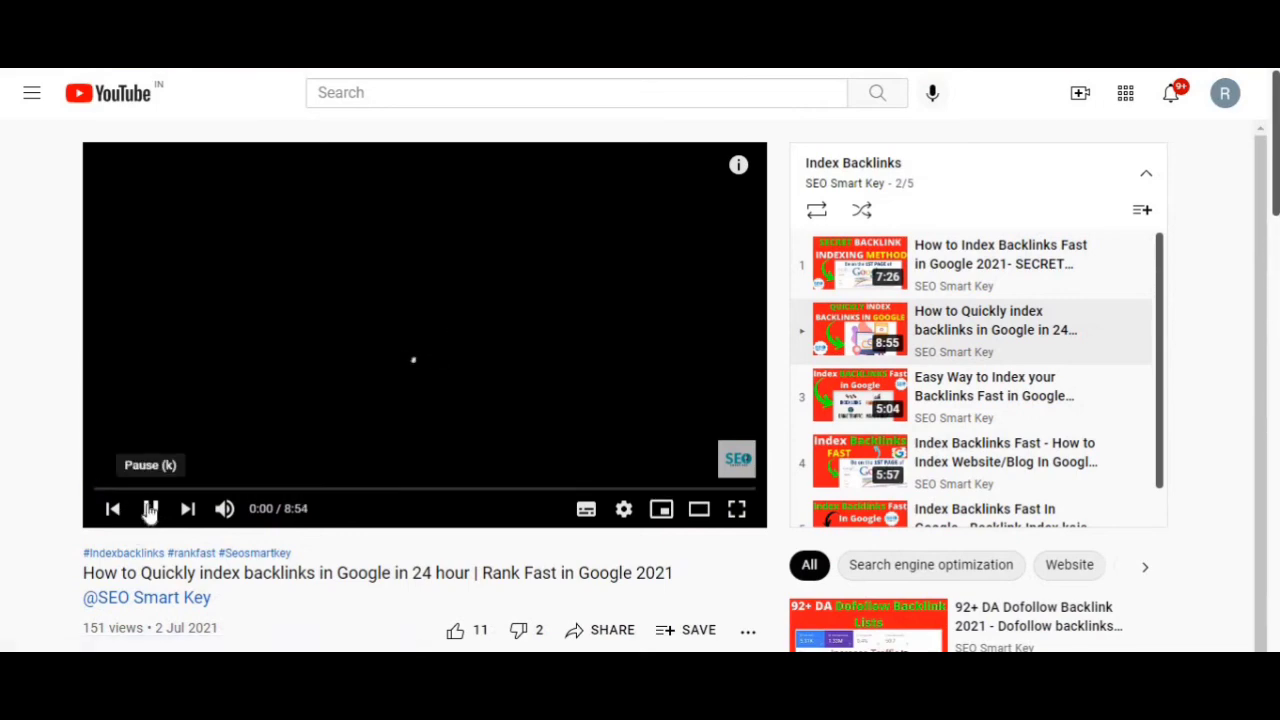
{"action": "left_click", "coordinate": [152, 508]}
{"action": "scroll", "coordinate": [383, 563], "scroll_direction": "down", "scroll_amount": 2}
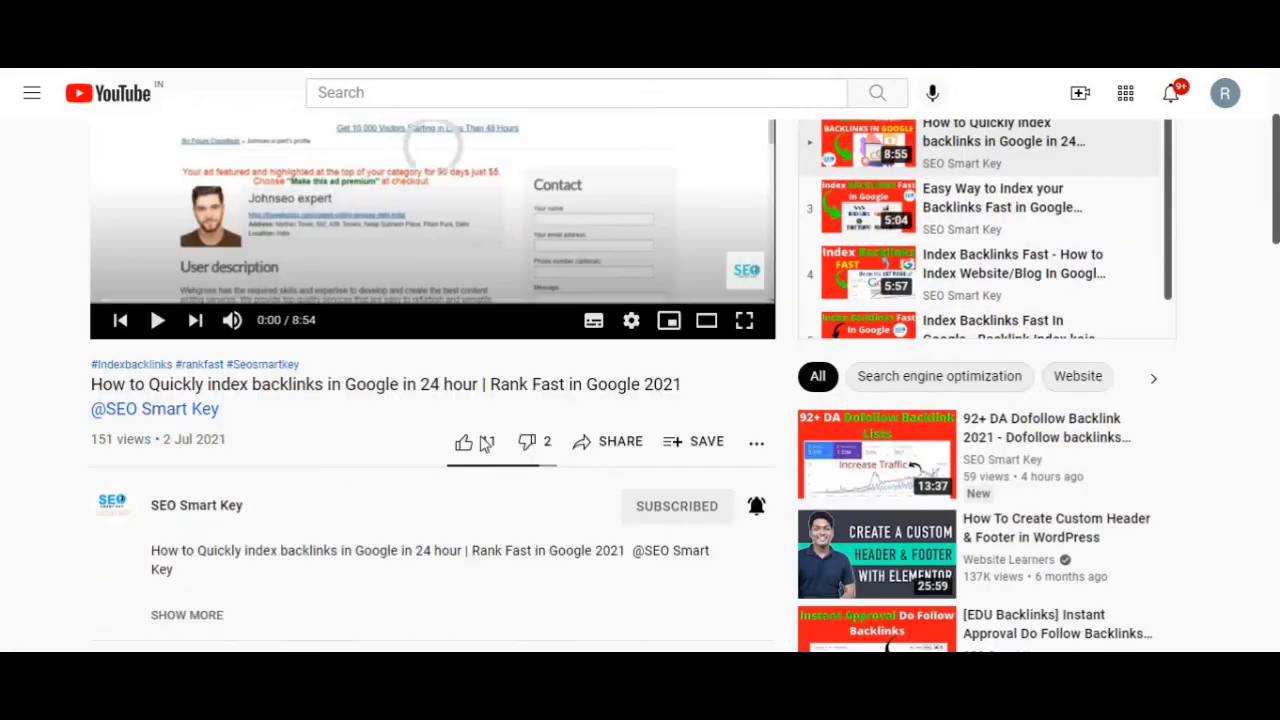
{"action": "scroll", "coordinate": [226, 348], "scroll_direction": "up", "scroll_amount": 2}
Step: Go from the video to the SEO Smart Key channel and show its uploaded videos
{"action": "scroll", "coordinate": [377, 537], "scroll_direction": "down", "scroll_amount": 3}
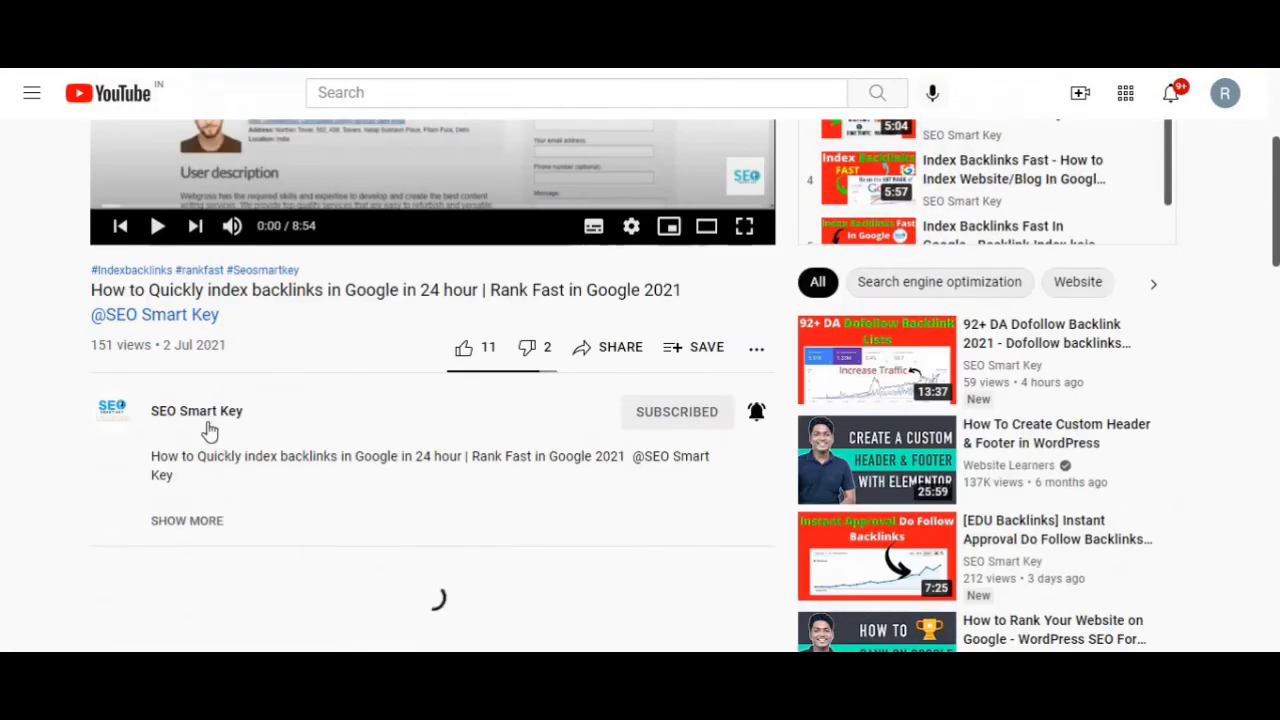
{"action": "left_click", "coordinate": [207, 410]}
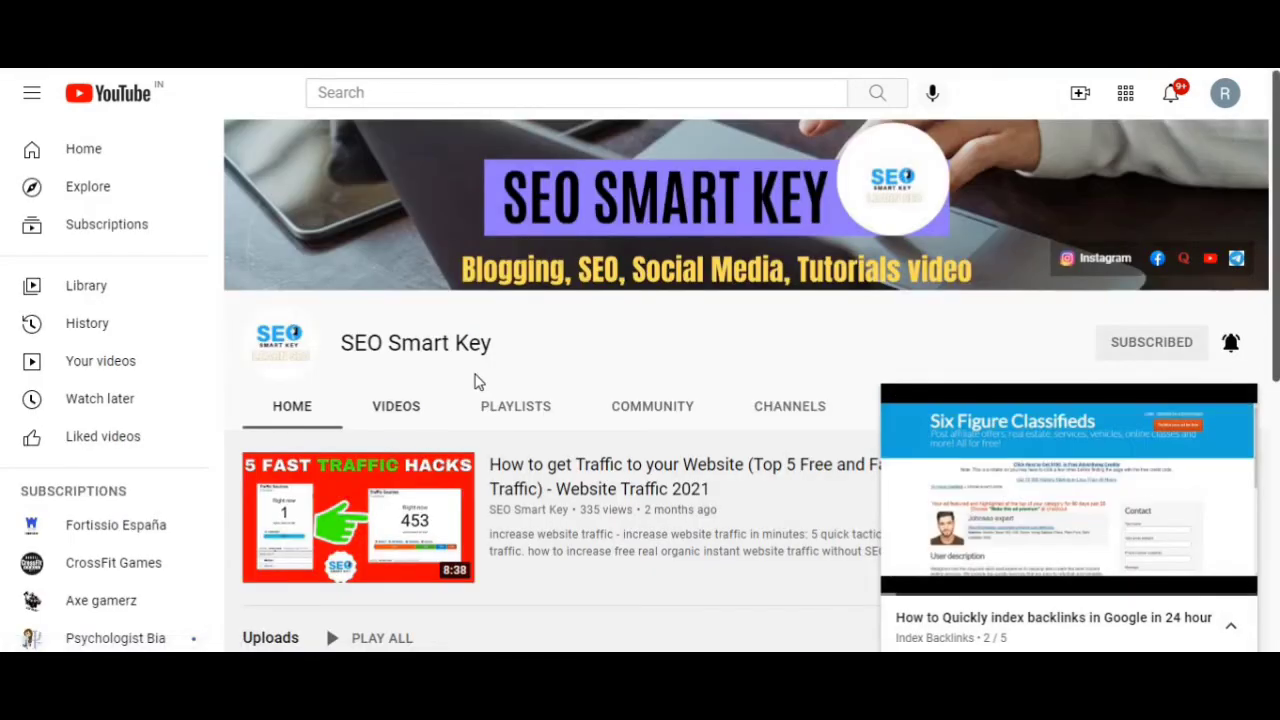
{"action": "left_click", "coordinate": [396, 410]}
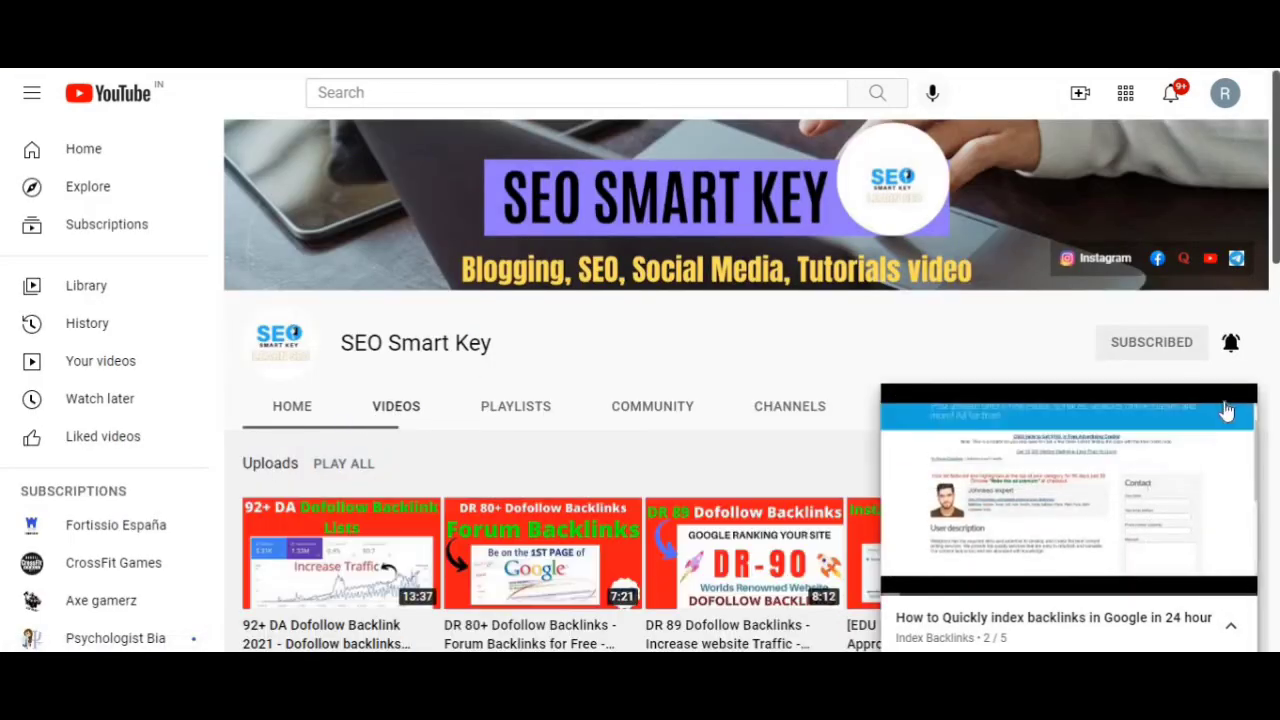